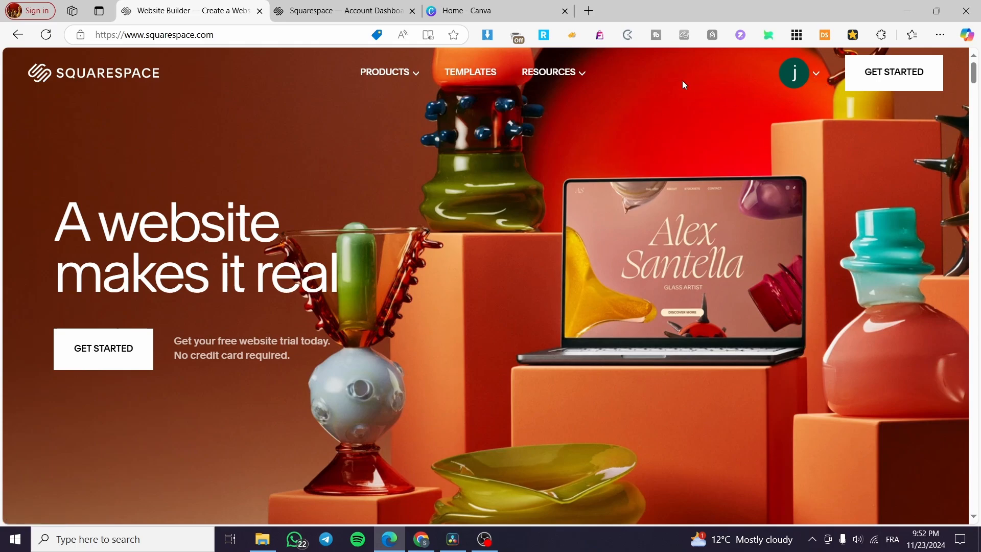
Switch to the Squarespace account dashboard and start creating a new website
click(340, 11)
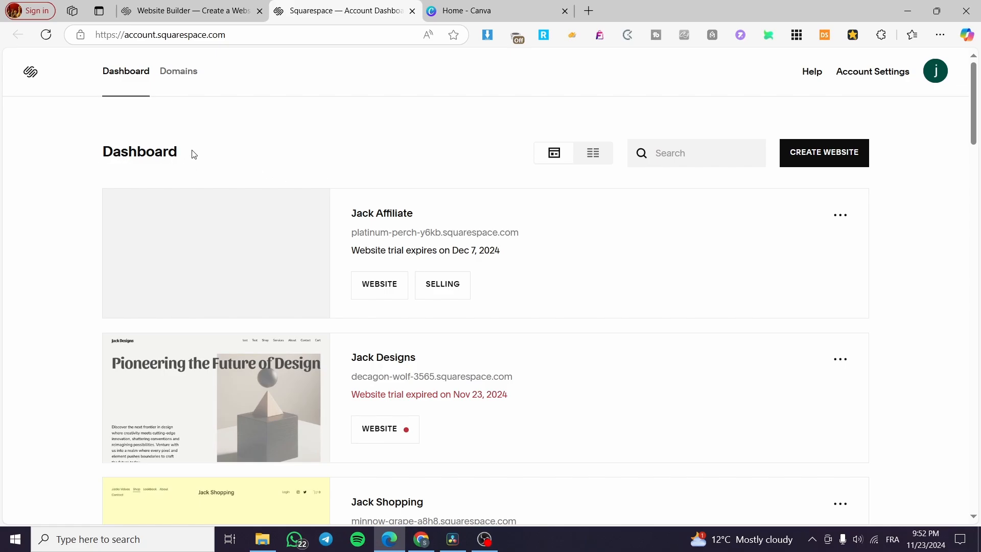
scroll(629, 224, down, 9)
scroll(392, 308, up, 9)
click(830, 162)
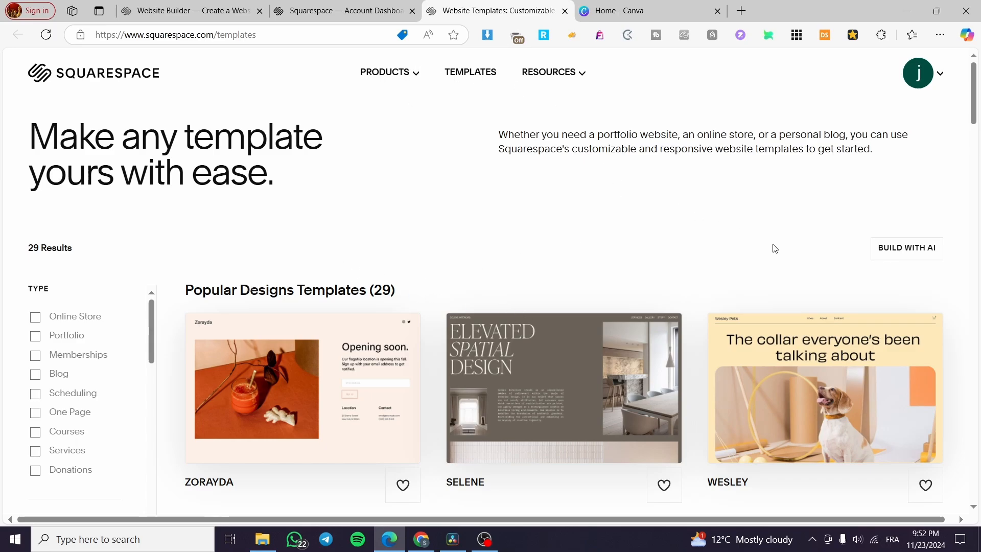
Examine the template type and topic filters and the popular design templates
scroll(103, 330, down, 1)
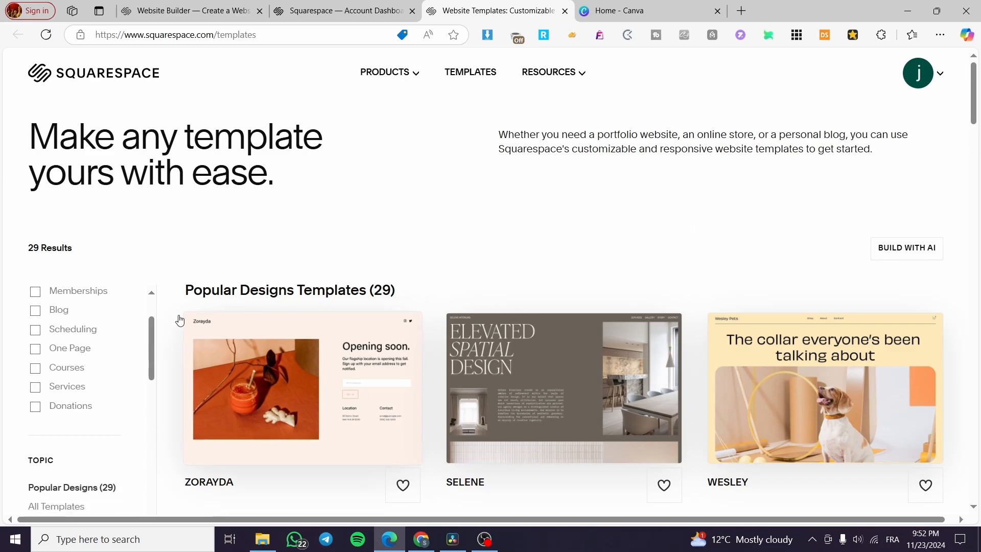
scroll(136, 339, up, 1)
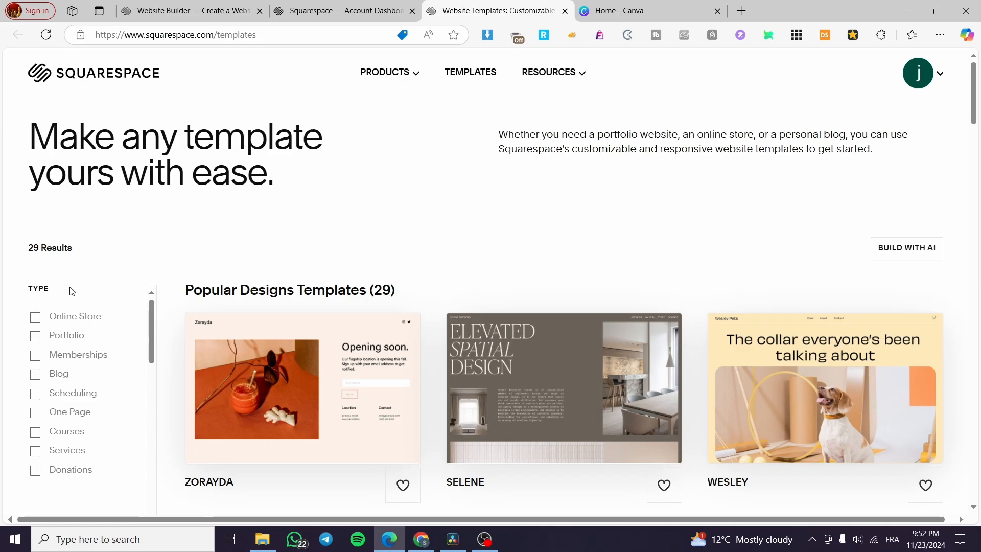
scroll(219, 286, down, 4)
scroll(350, 291, up, 4)
drag(53, 290, 74, 292)
double_click(74, 292)
click(53, 305)
scroll(88, 329, down, 1)
scroll(87, 329, up, 1)
scroll(302, 331, down, 3)
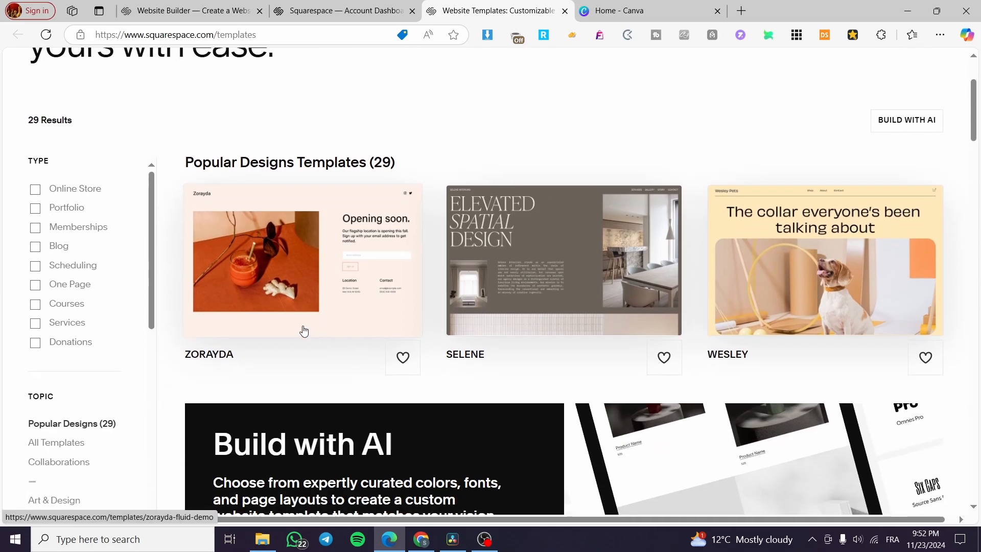
scroll(75, 284, up, 3)
scroll(273, 321, down, 3)
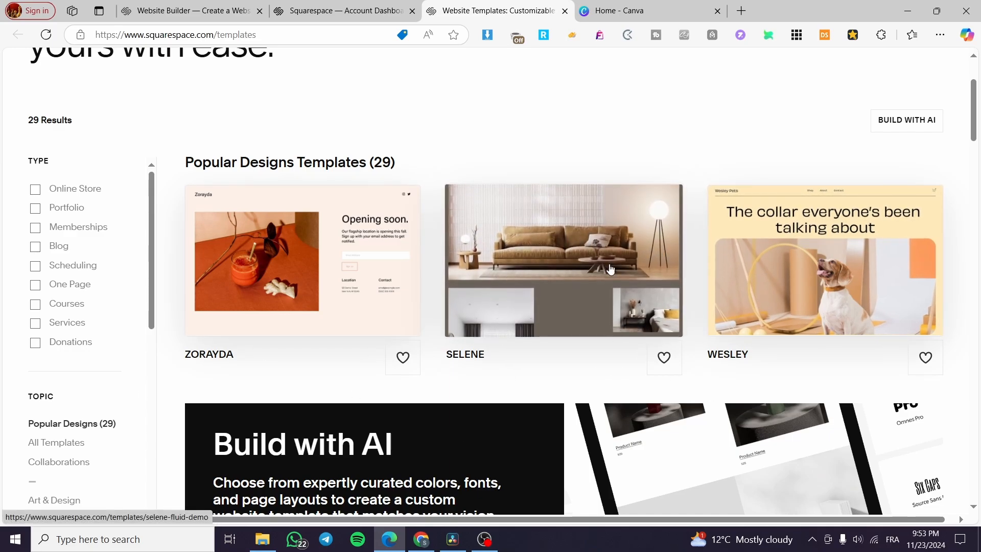
Filter the templates to the Portfolio type and look over the best template matches
click(35, 209)
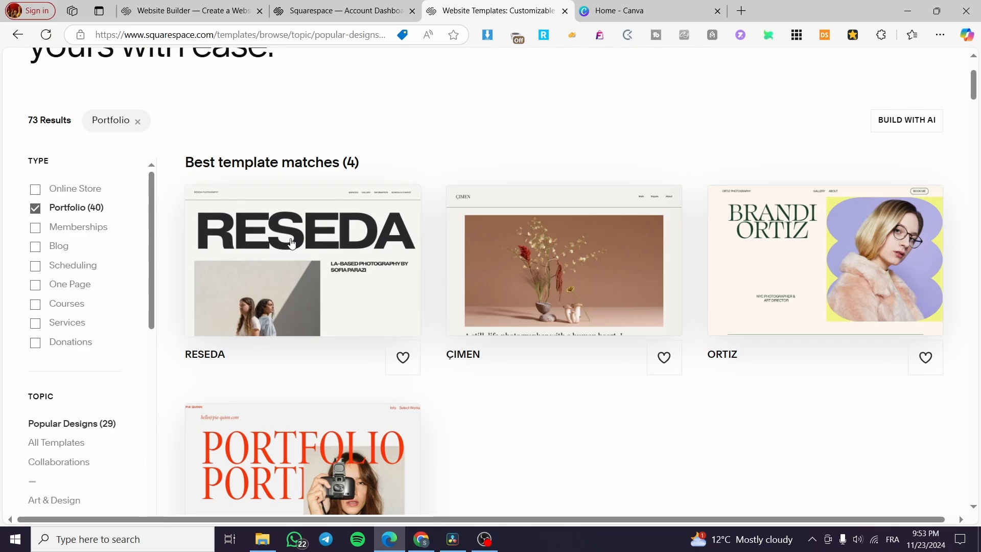
scroll(803, 149, down, 3)
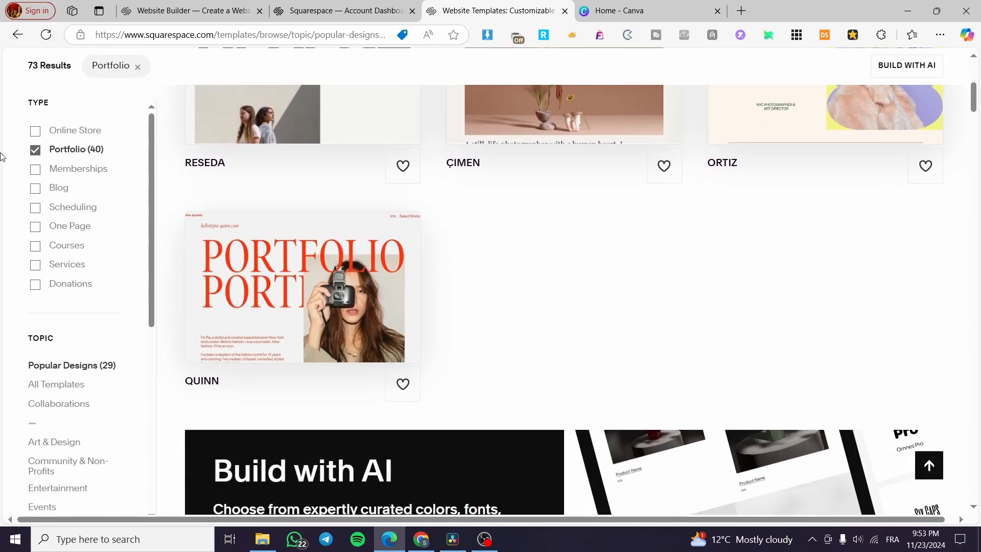
scroll(363, 250, down, 3)
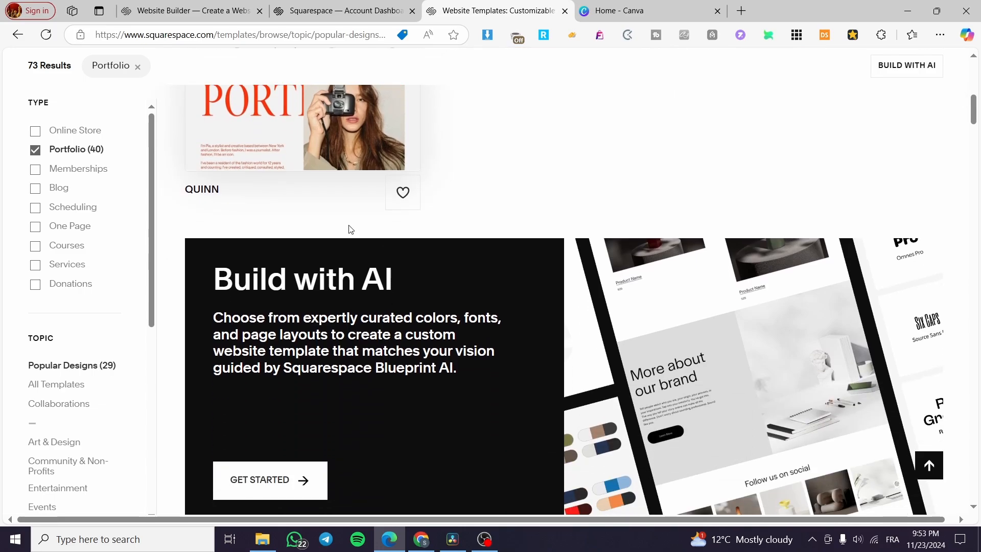
drag(29, 69, 38, 64)
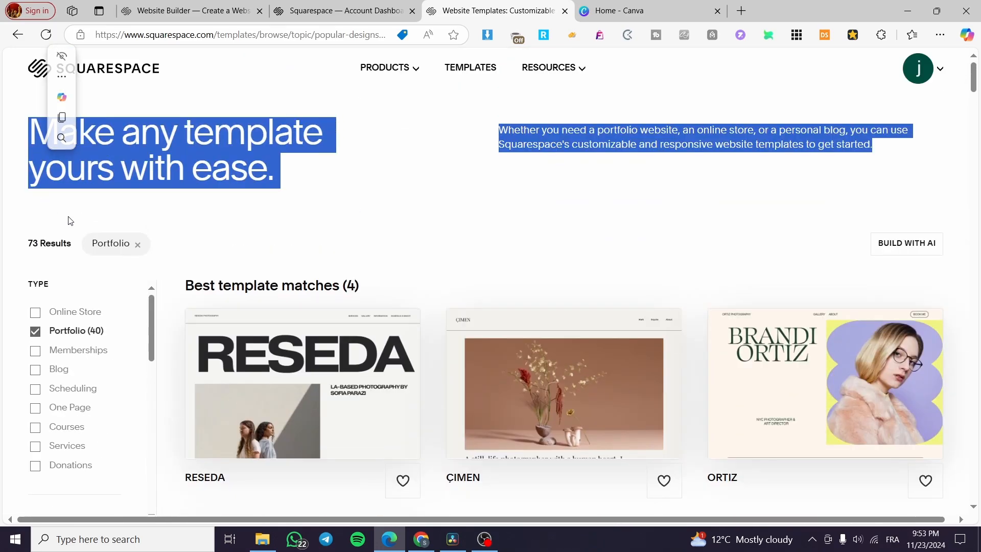
click(61, 225)
click(65, 255)
scroll(453, 271, down, 3)
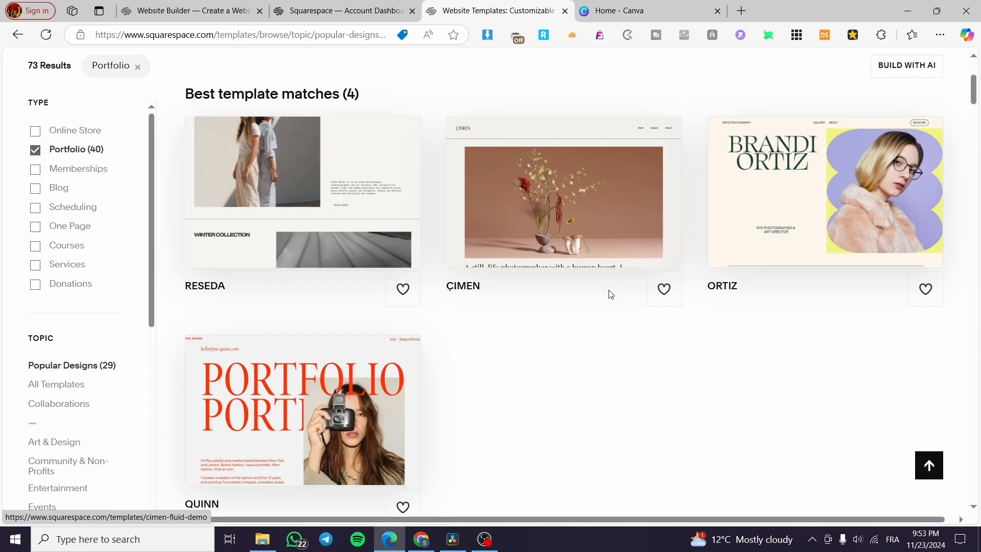
Browse through the full list of portfolio templates and return to the start of the template page
scroll(758, 338, down, 3)
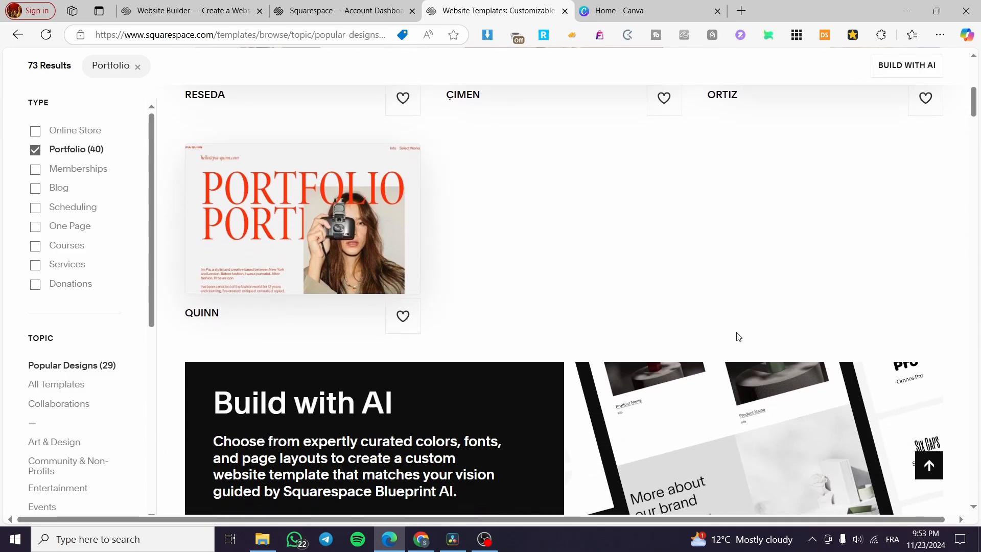
scroll(700, 268, down, 9)
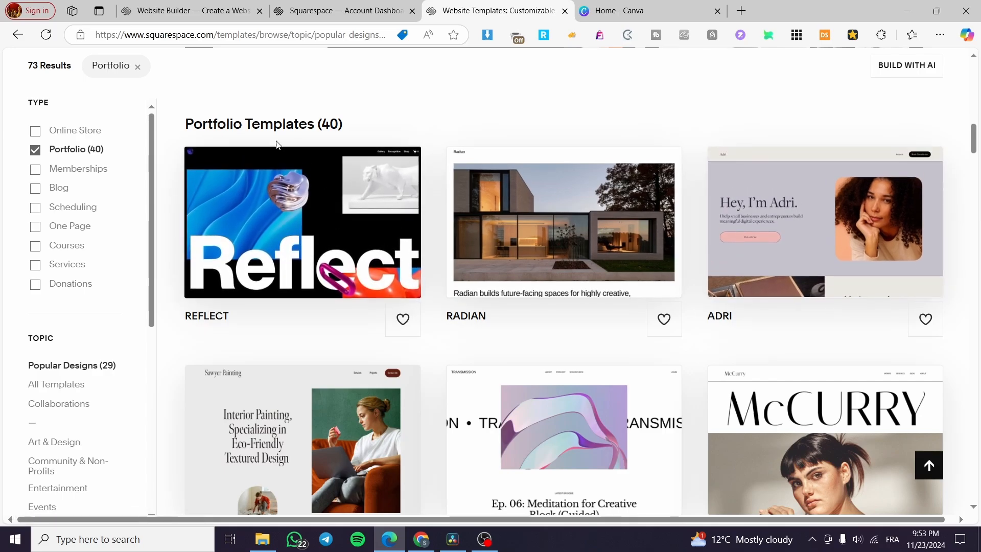
scroll(714, 197, down, 3)
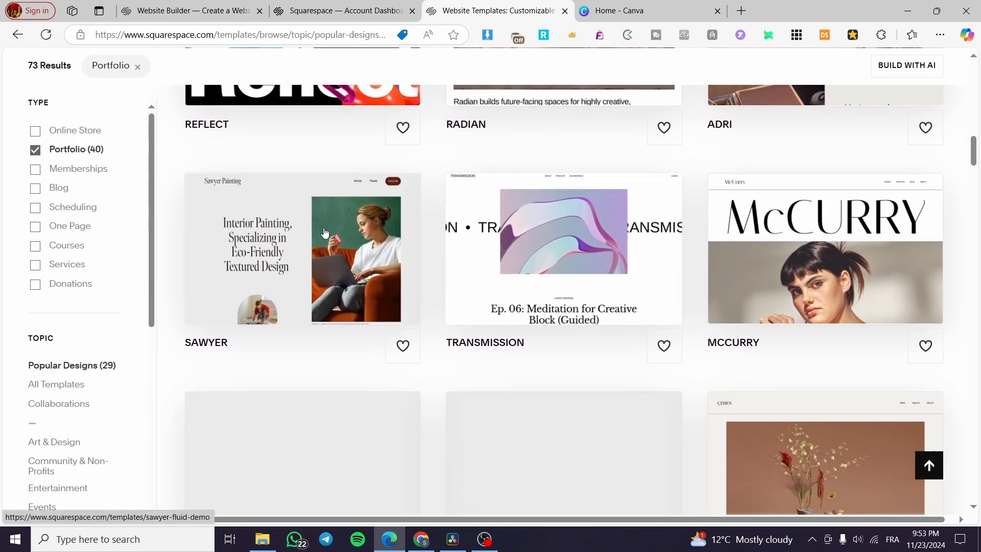
scroll(839, 273, down, 2)
scroll(839, 274, down, 2)
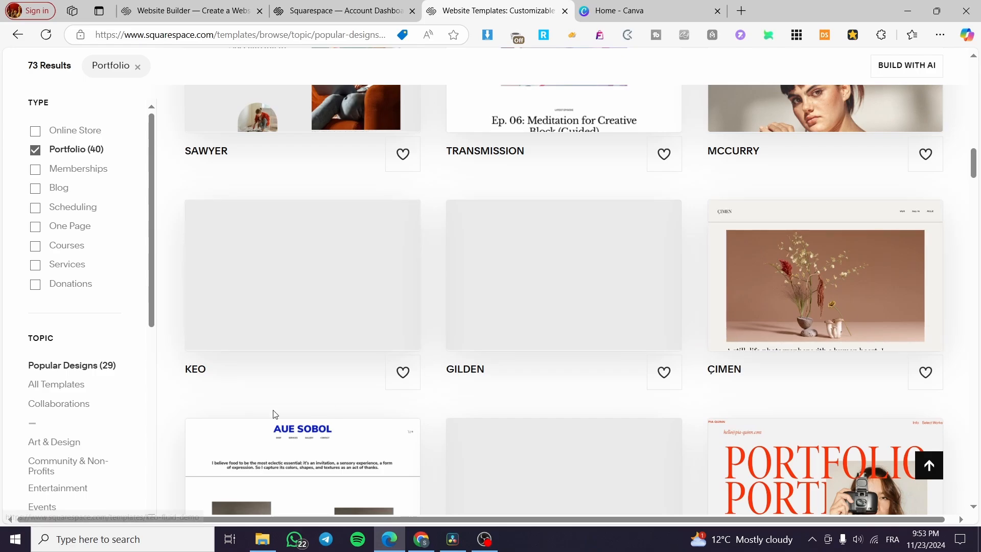
scroll(422, 403, down, 2)
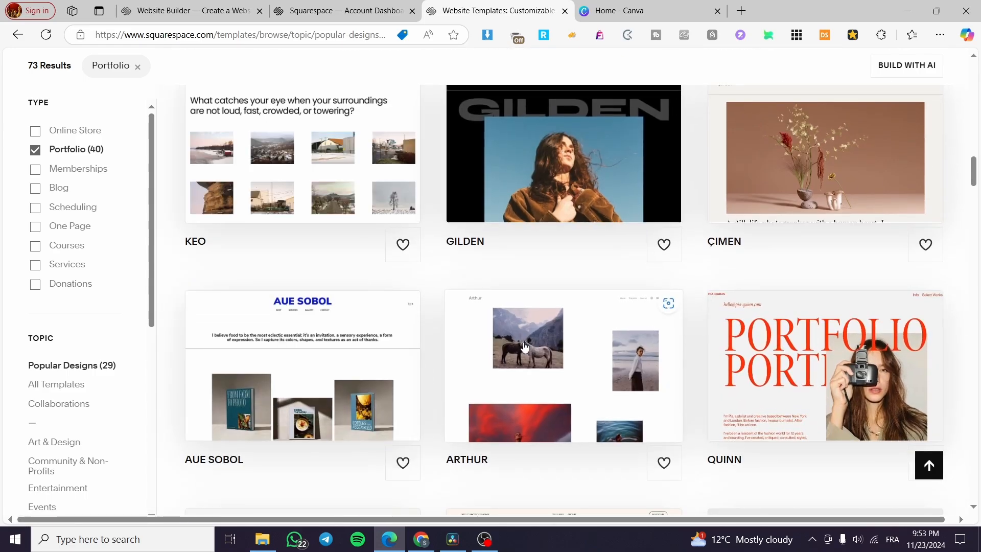
scroll(521, 345, down, 6)
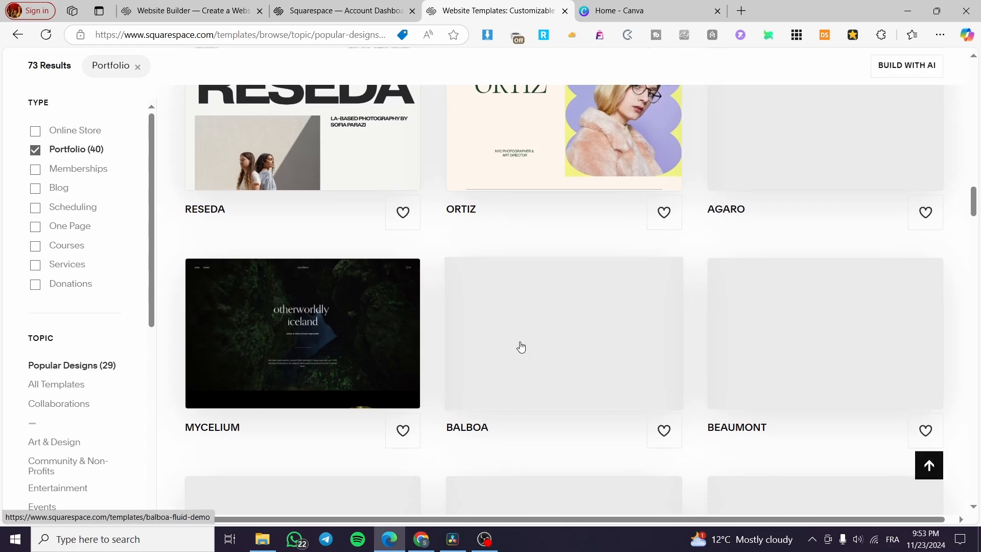
scroll(522, 347, down, 5)
scroll(523, 345, up, 6)
scroll(523, 345, up, 10)
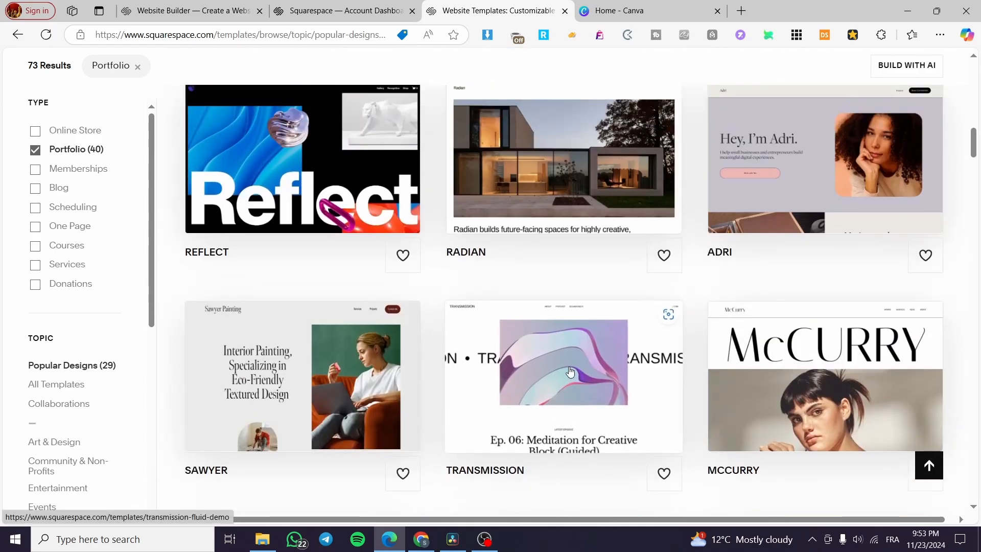
scroll(551, 363, up, 5)
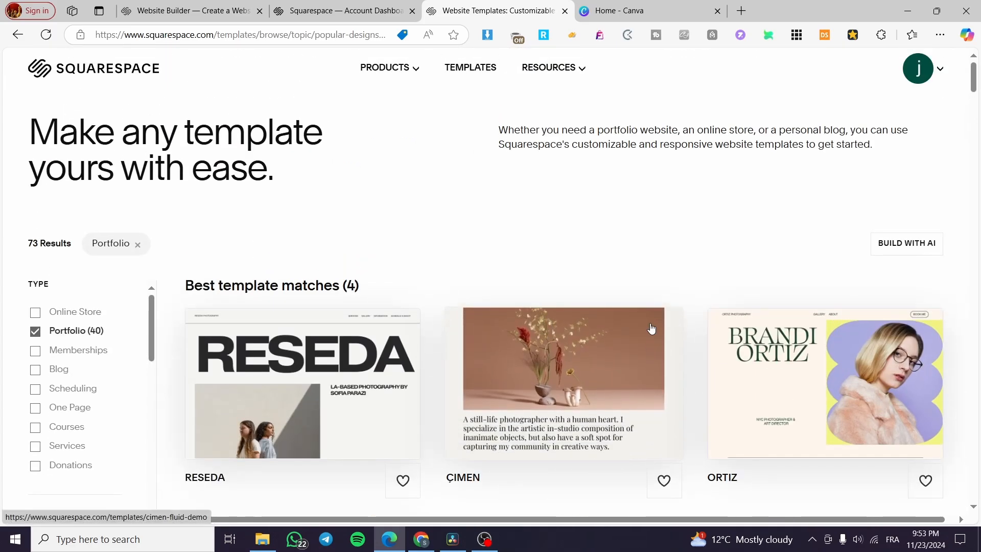
Start a site with the Build with AI option and enter "Jack Designs" as the site title
scroll(422, 177, down, 10)
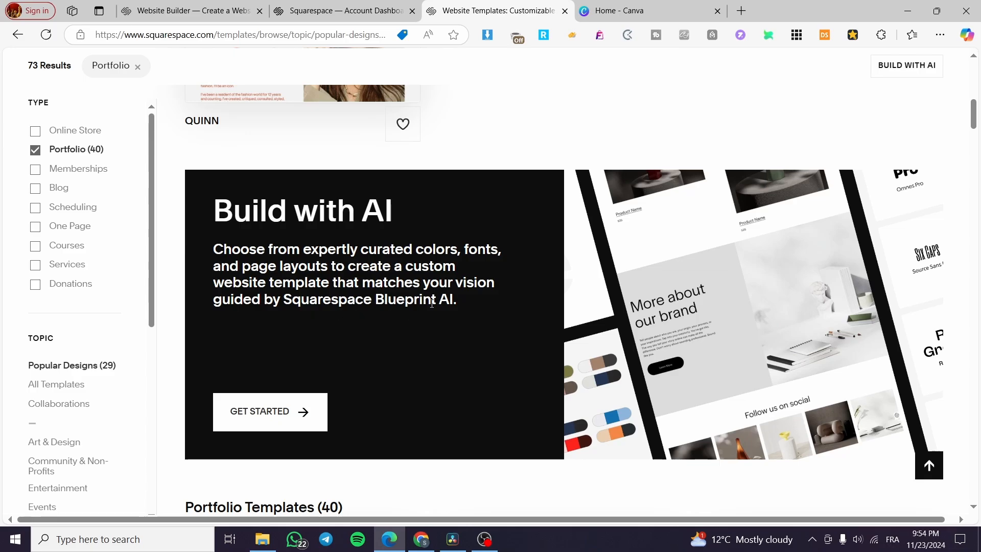
click(267, 415)
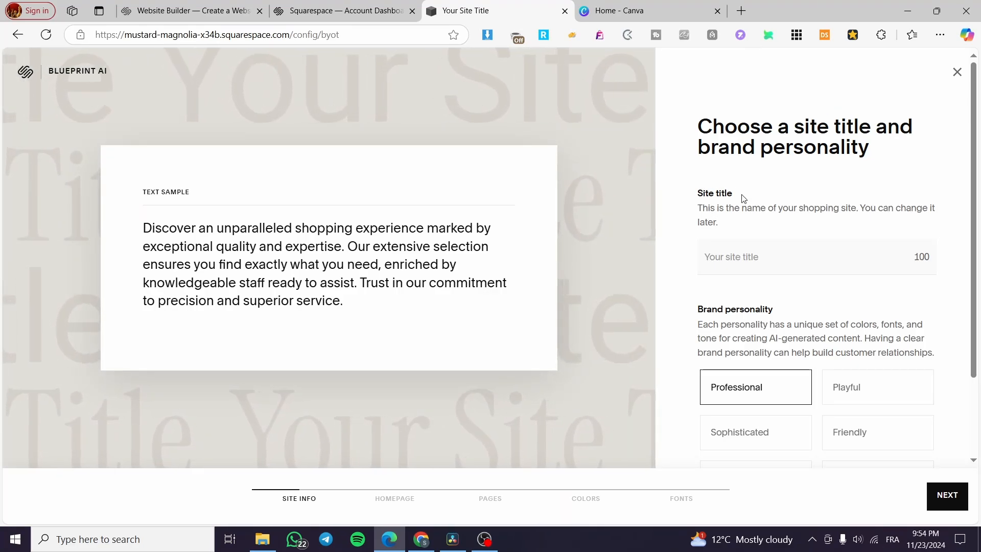
scroll(747, 210, down, 2)
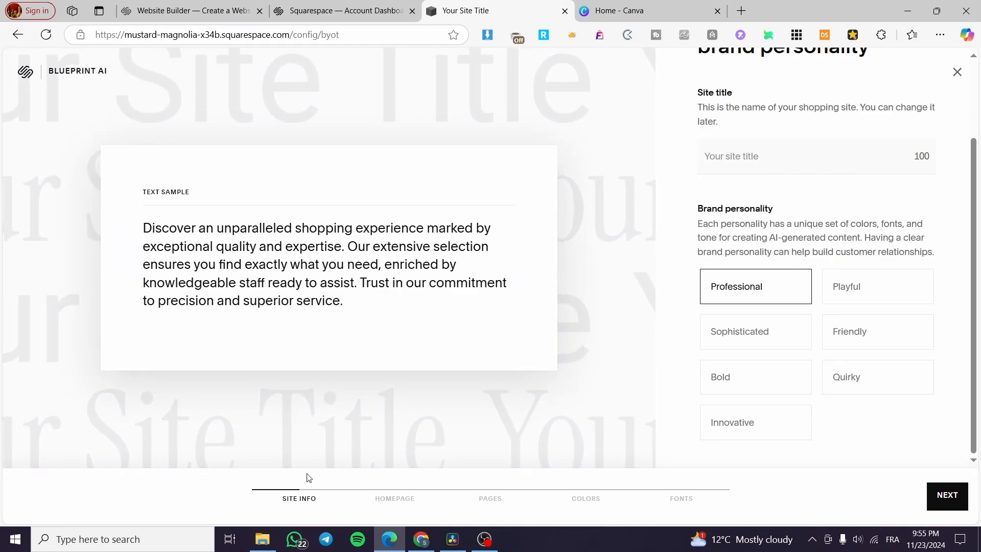
scroll(672, 244, up, 2)
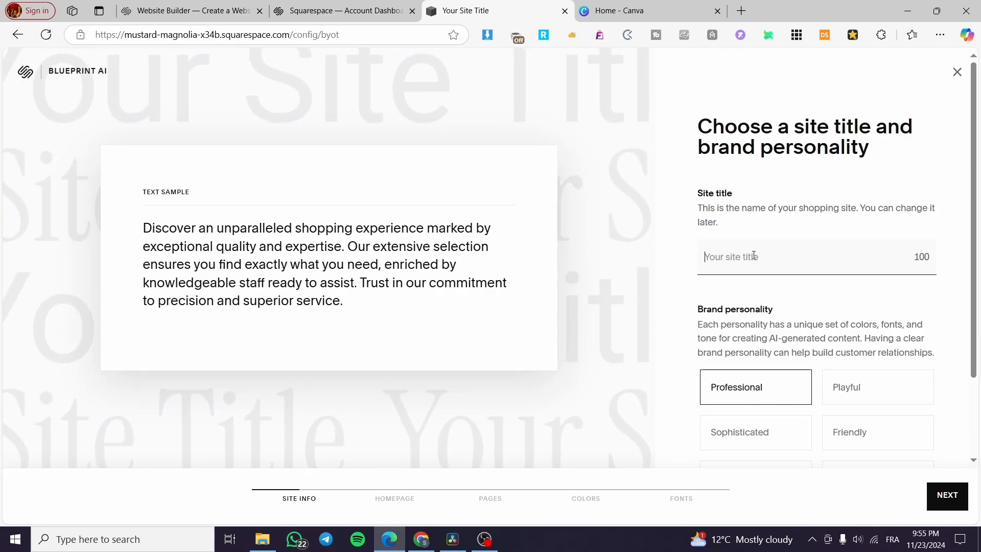
text(Jack)
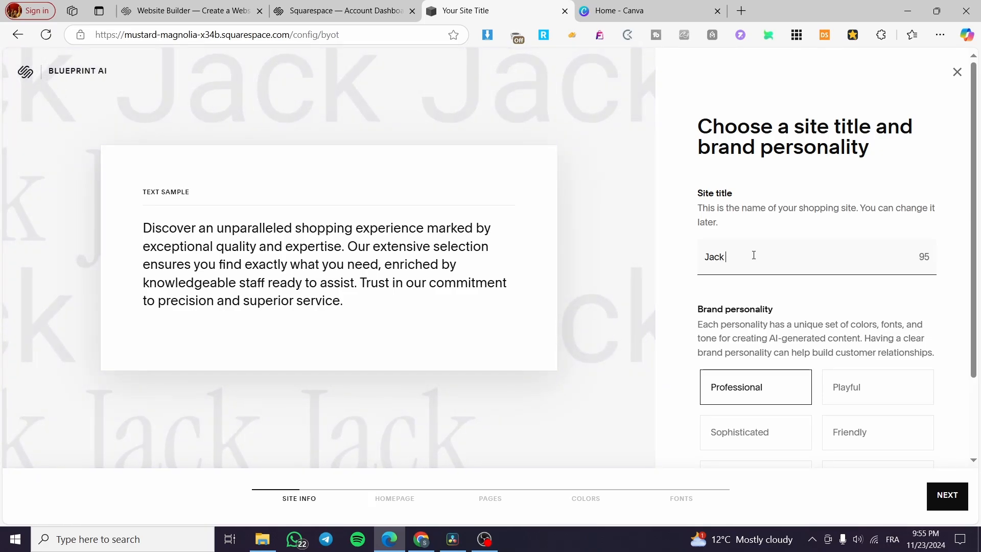
text(D)
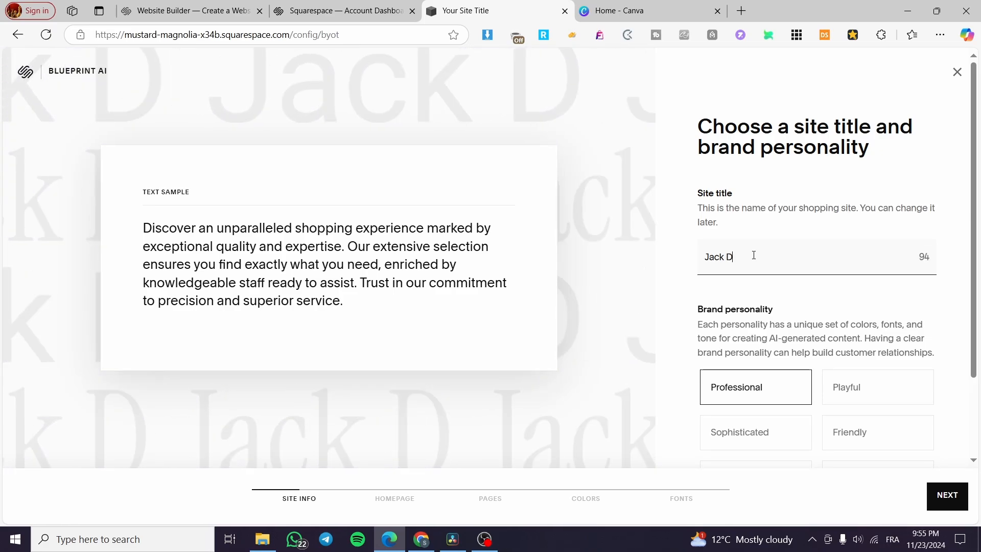
text(esigns)
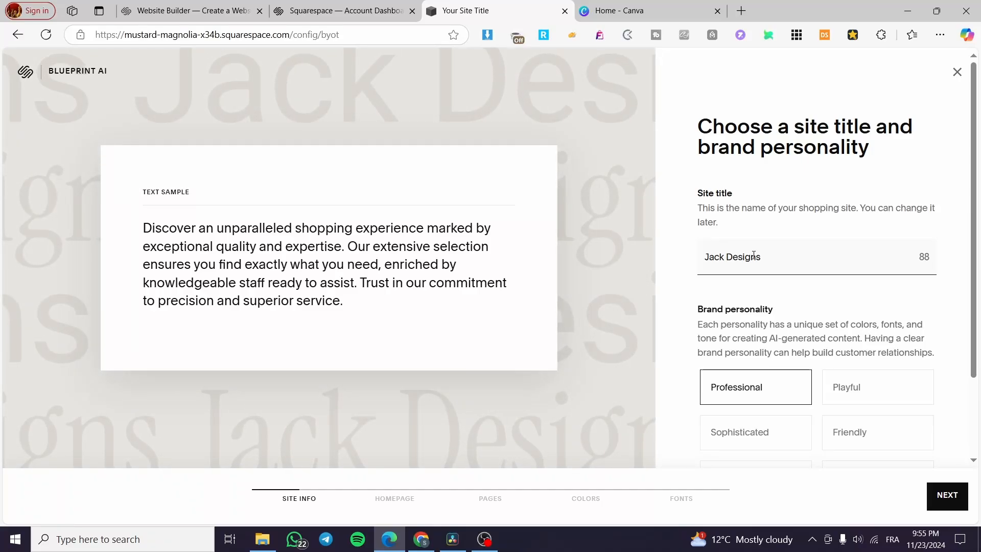
Try the Playful, Sophisticated, Bold, Friendly and Quirky brand personalities, and select Innovative for the site
scroll(744, 325, down, 2)
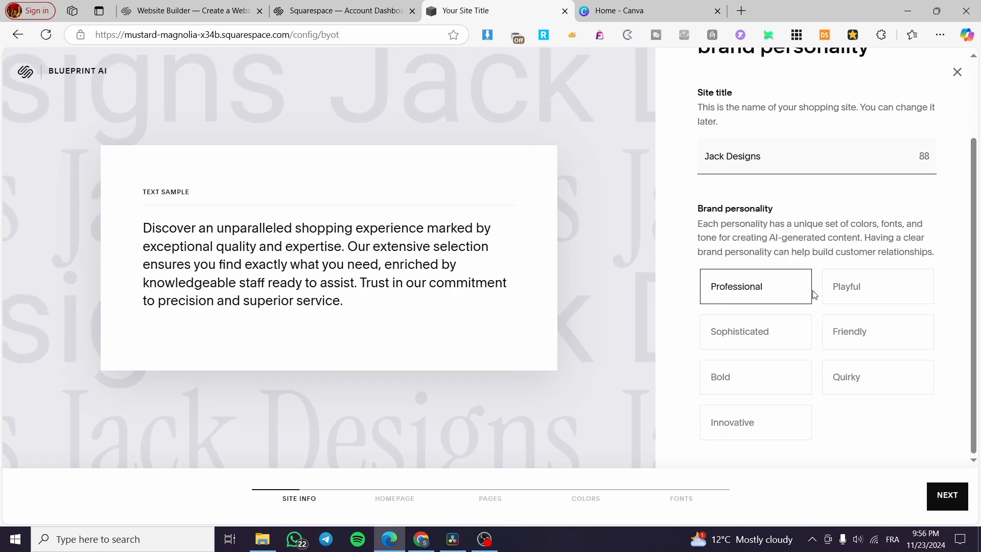
click(834, 304)
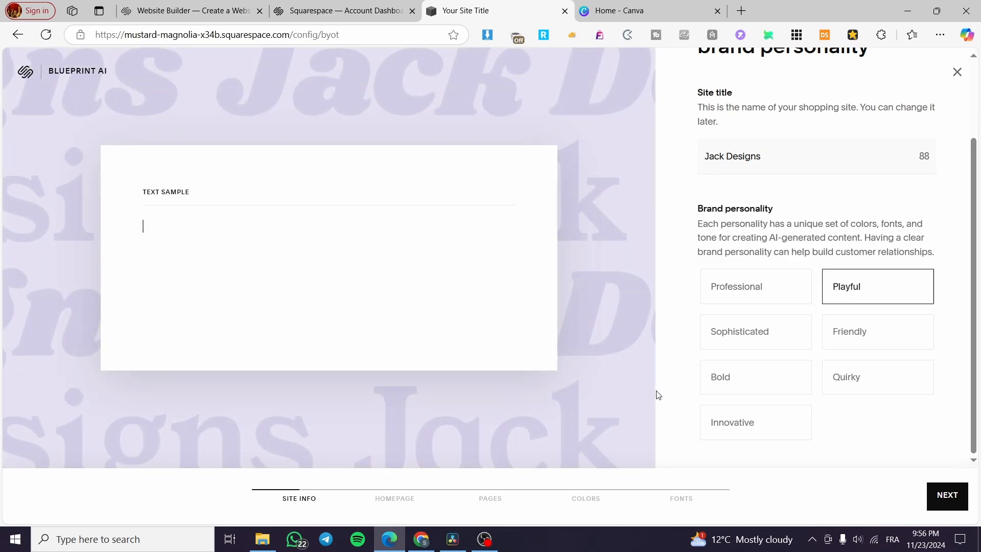
click(775, 327)
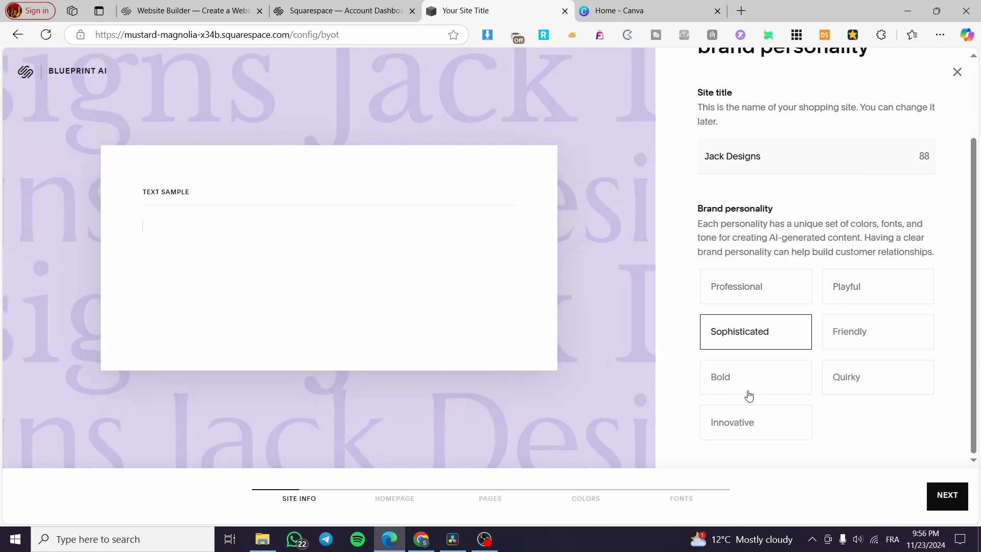
click(748, 389)
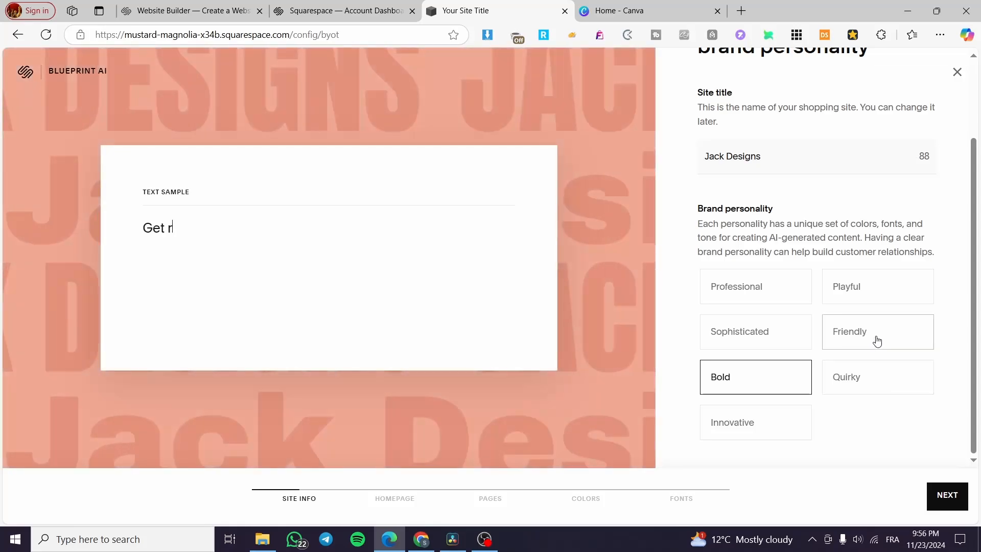
click(875, 338)
click(870, 382)
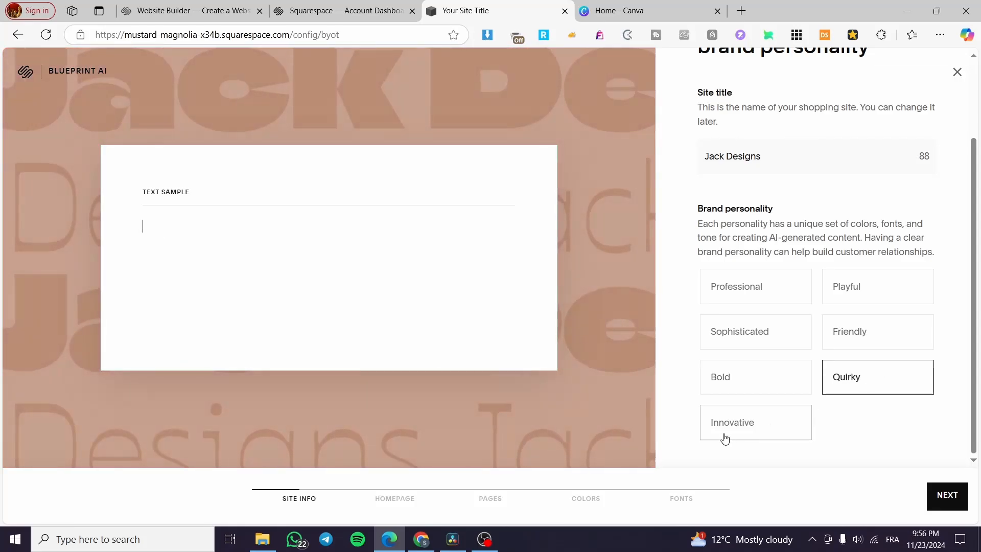
click(724, 437)
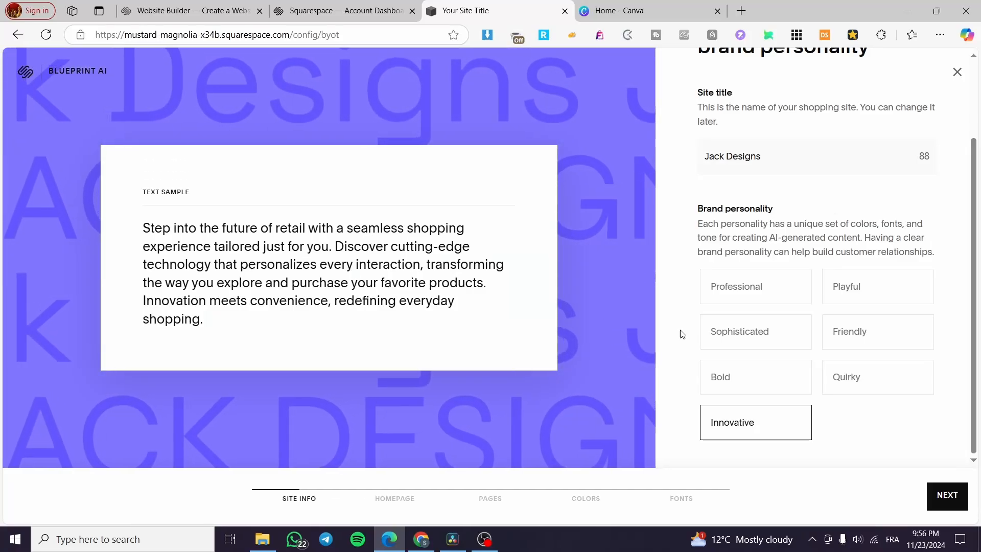
scroll(684, 317, up, 2)
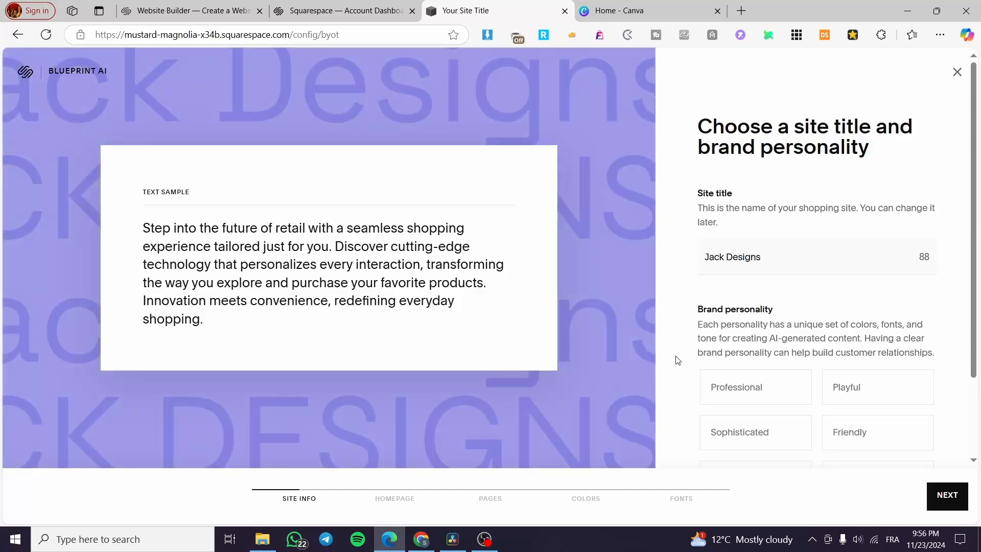
scroll(766, 367, down, 2)
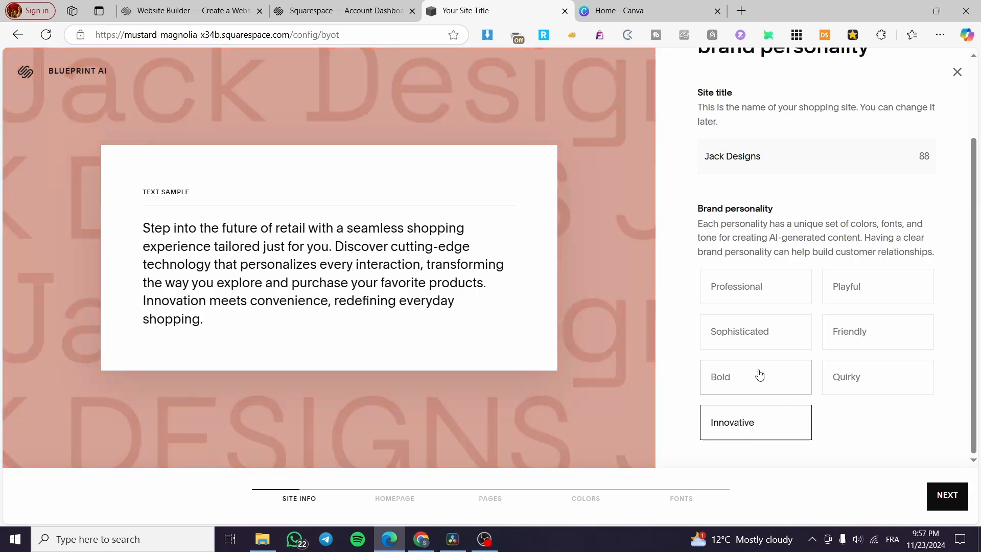
click(758, 374)
click(772, 416)
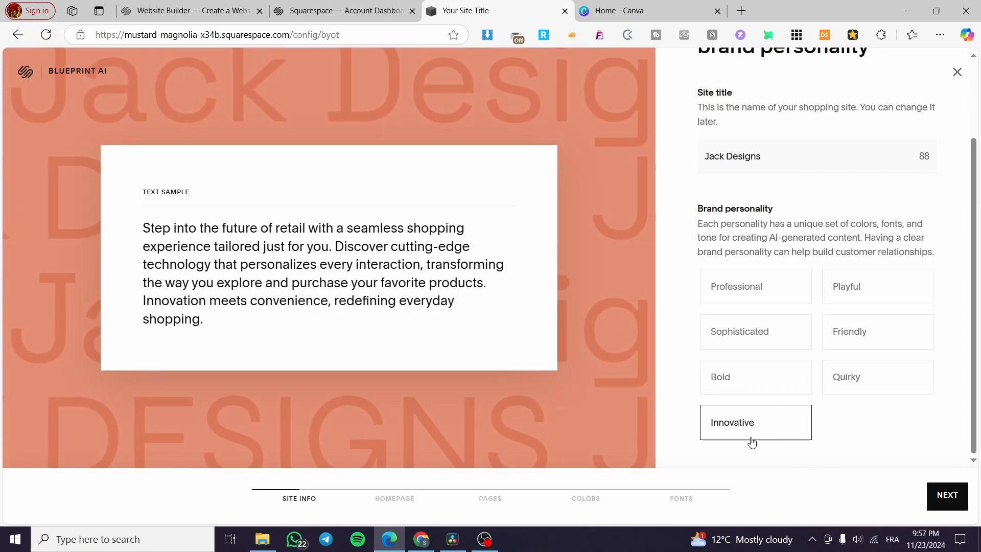
Continue to the homepage stage and add the Intro, Services and Appointments sections to the homepage
click(958, 504)
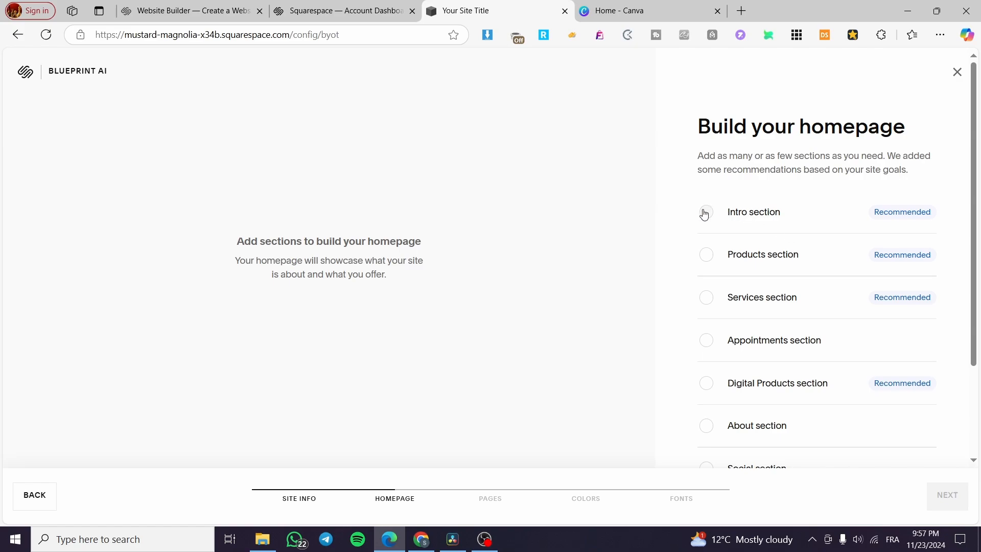
scroll(766, 207, down, 3)
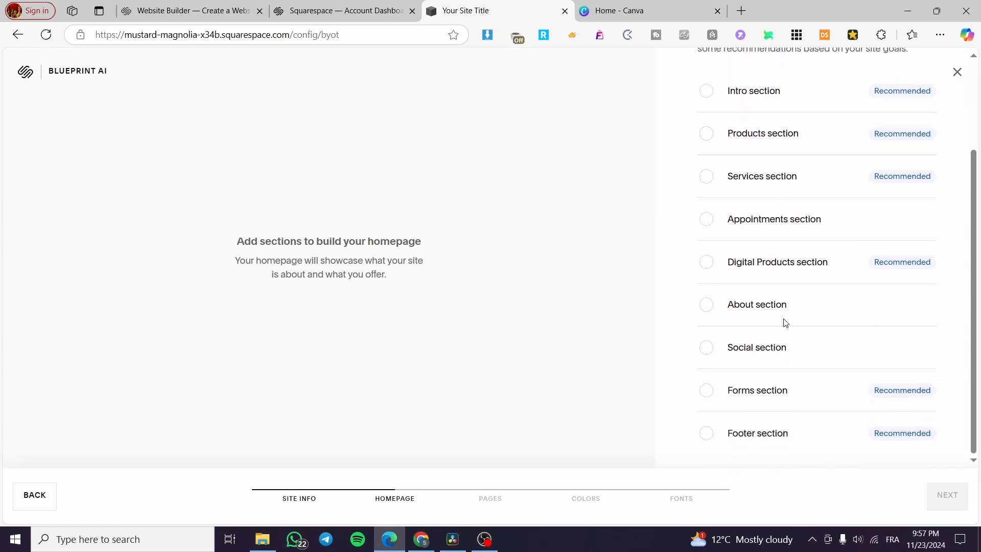
scroll(842, 259, up, 3)
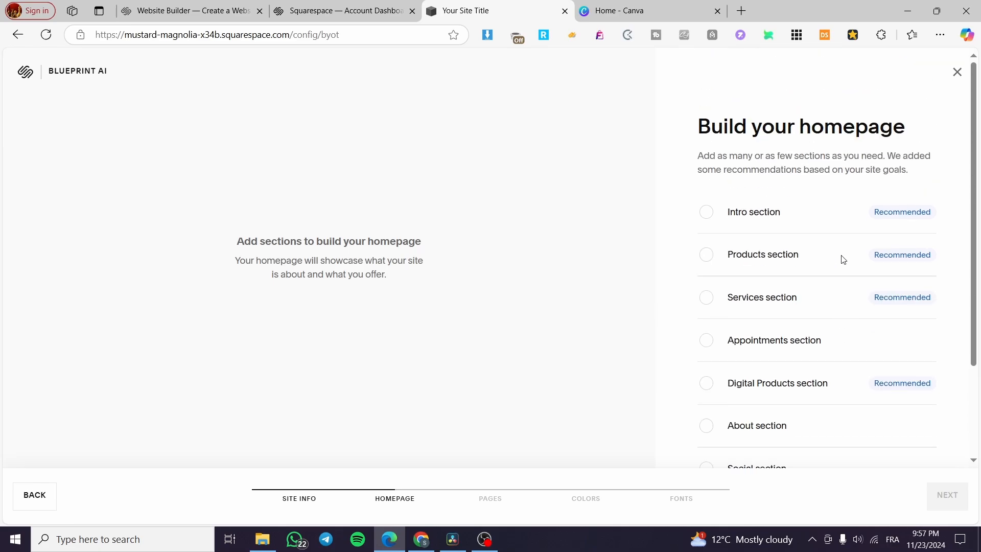
click(707, 213)
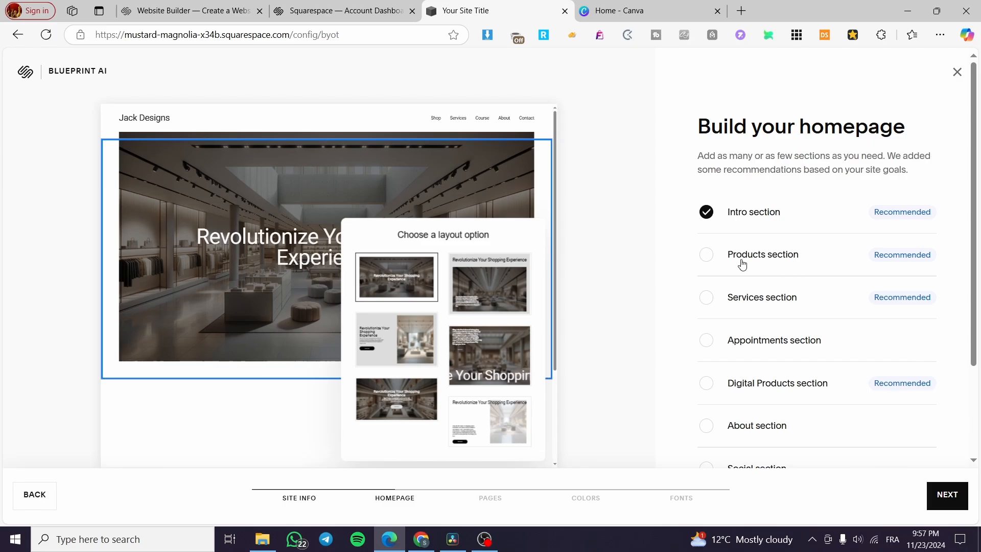
click(706, 299)
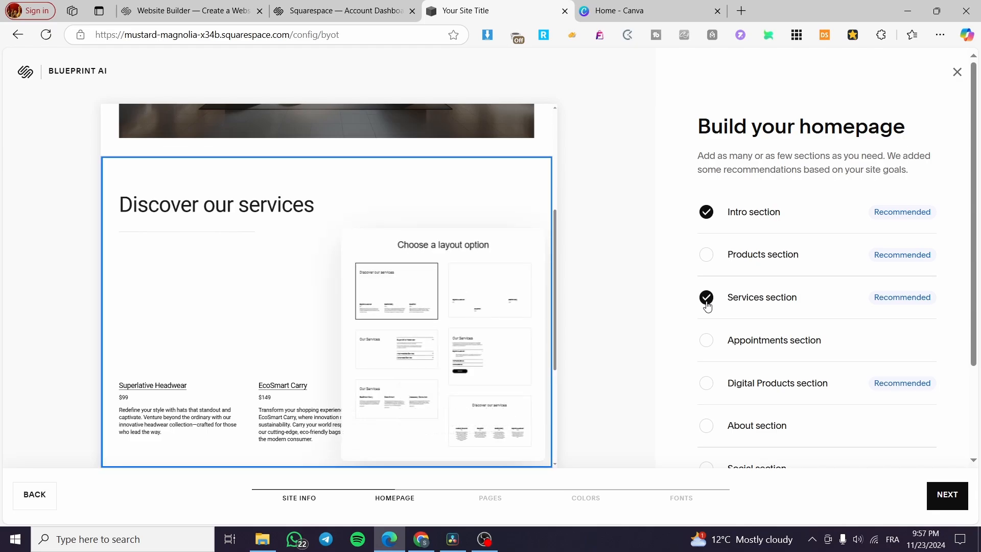
right_click(783, 343)
click(731, 346)
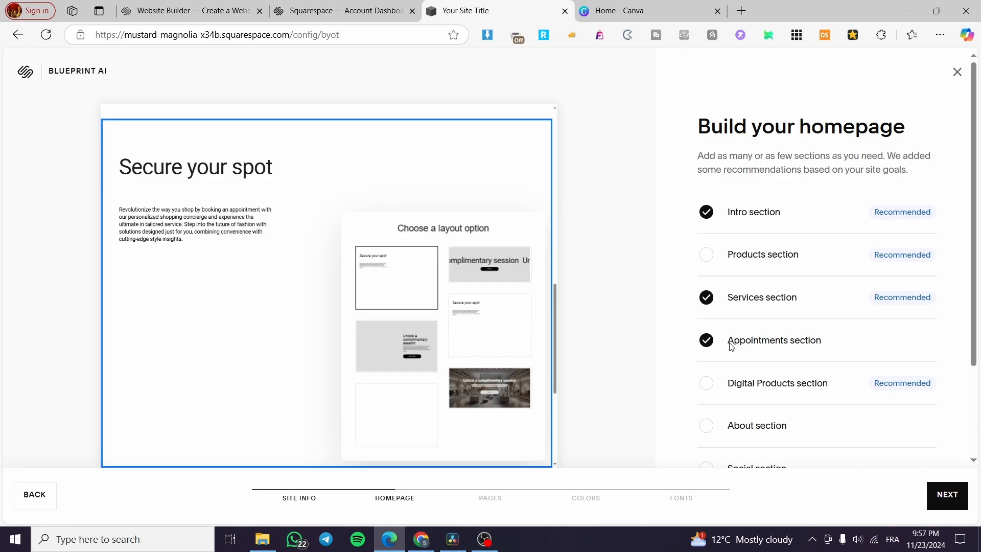
Add the Digital Products, About and Social sections to the homepage
scroll(822, 354, down, 2)
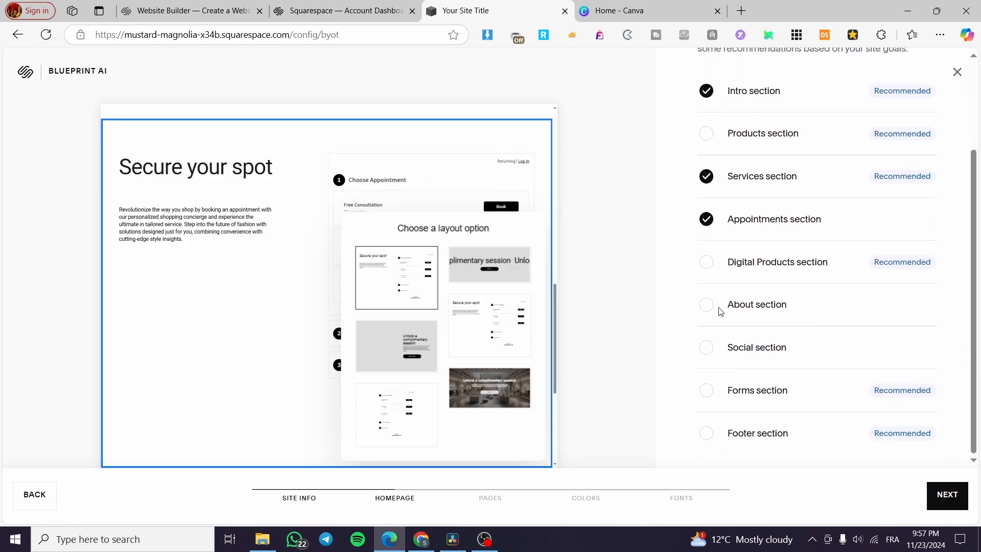
click(706, 263)
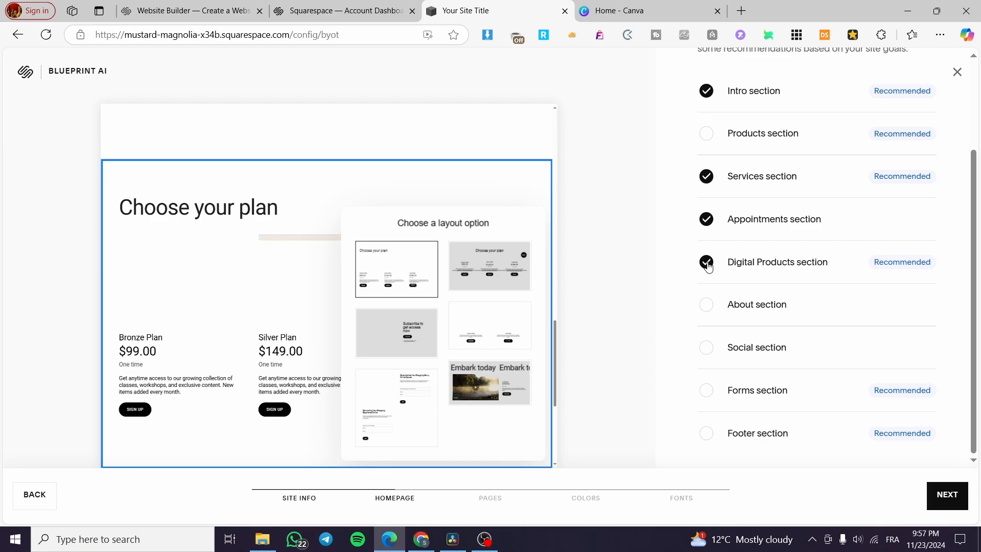
click(715, 308)
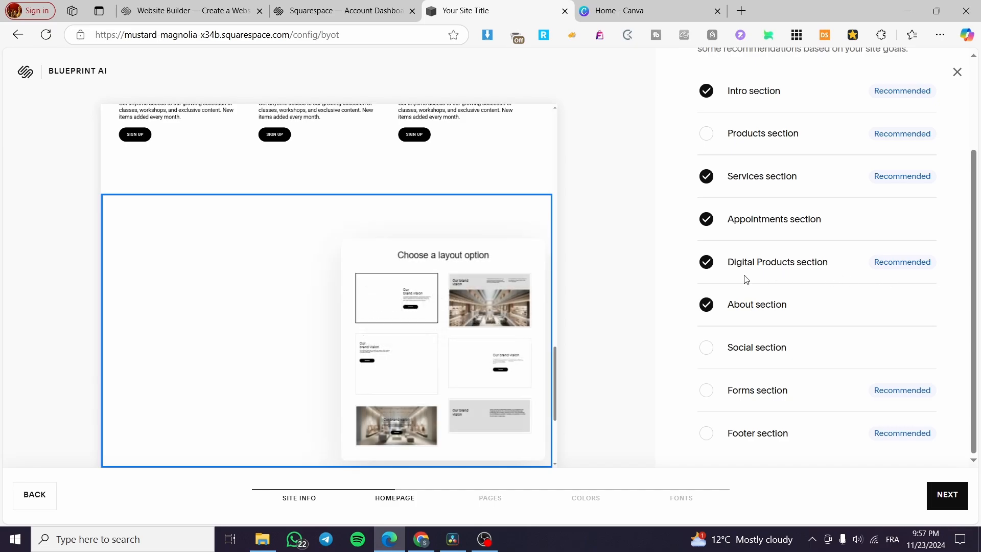
click(726, 353)
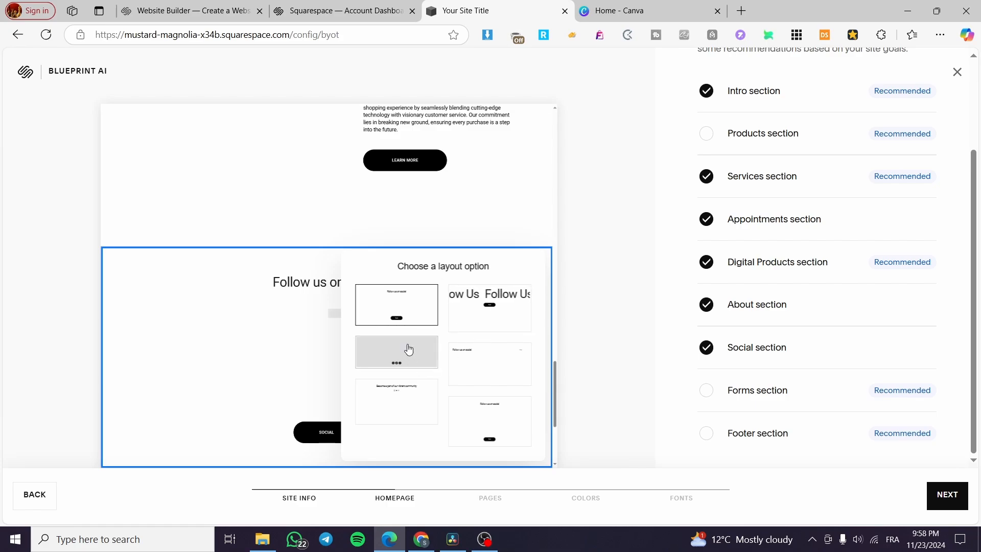
Try the different Social section layouts and choose the grey one with the curved "Follow Us On Social" text and social icons
scroll(503, 340, down, 1)
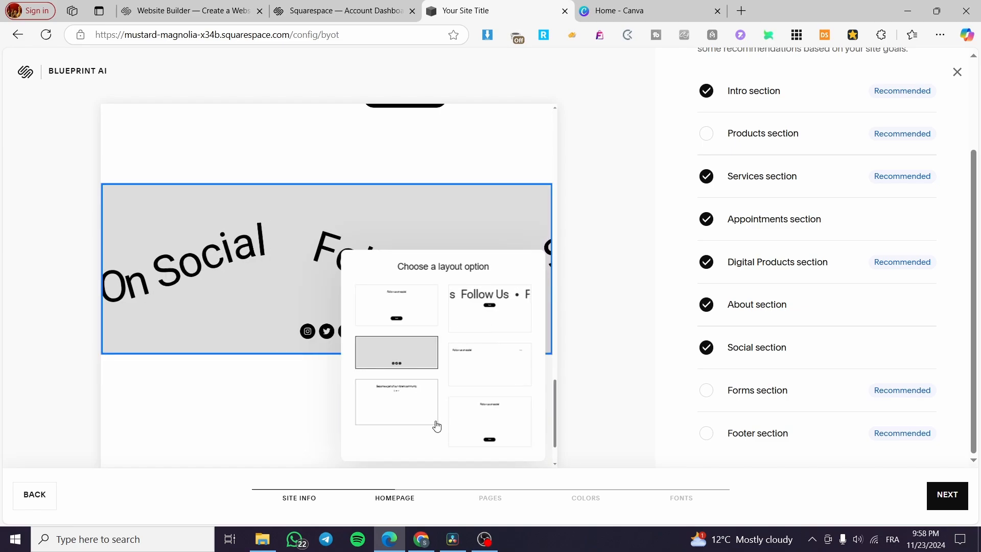
click(504, 313)
click(418, 407)
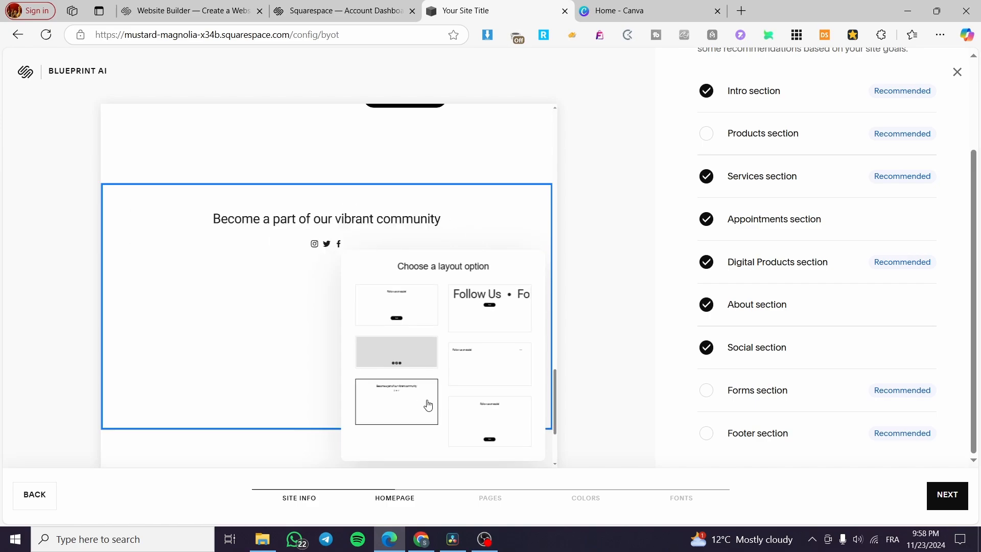
click(469, 378)
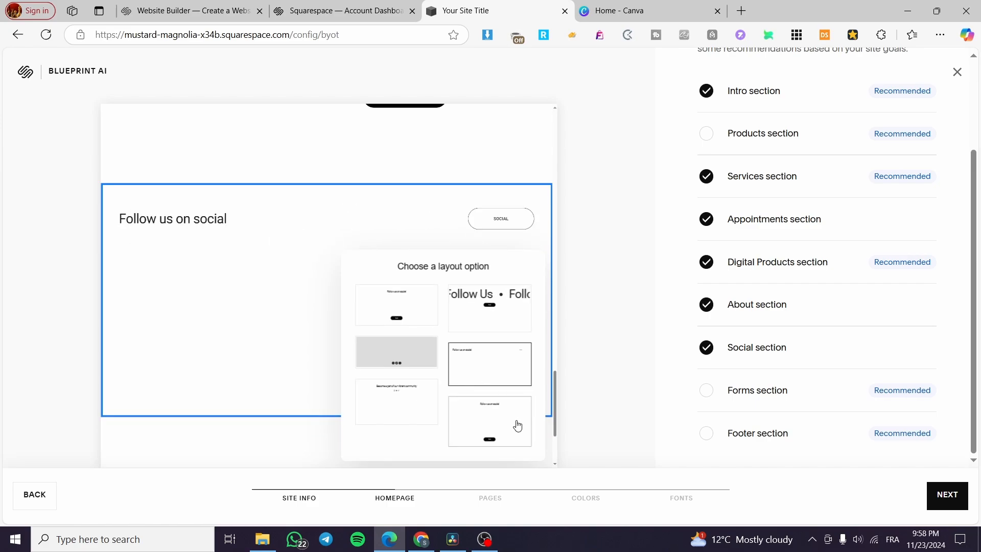
click(514, 421)
click(414, 313)
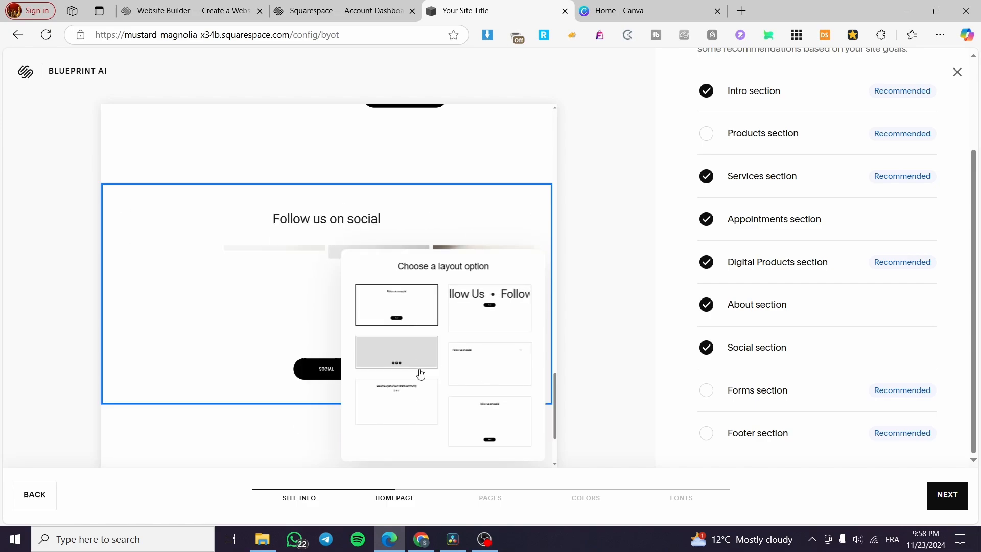
click(419, 366)
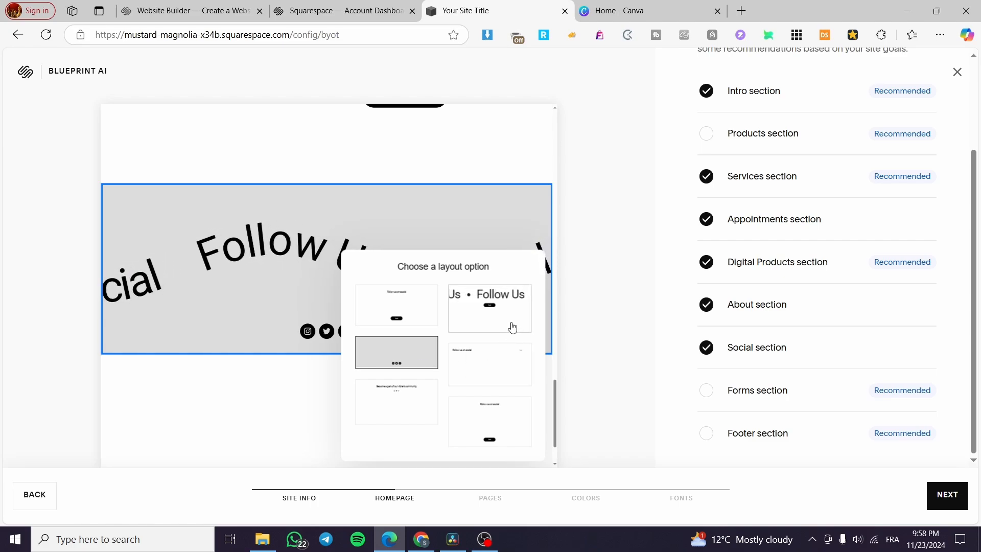
Remove the About section from the homepage and add it back to bring up its layout options
scroll(532, 292, up, 1)
scroll(532, 292, up, 2)
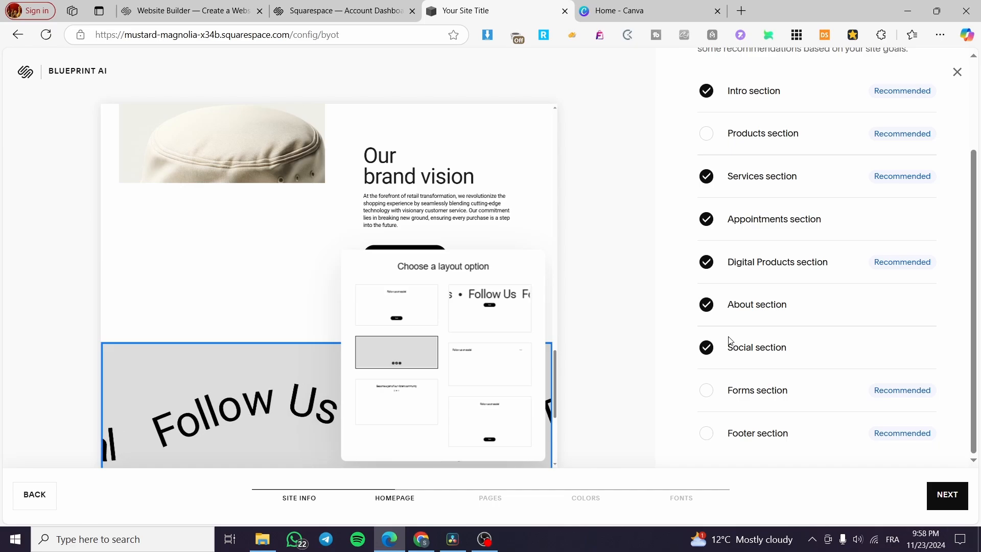
click(769, 311)
scroll(385, 324, up, 2)
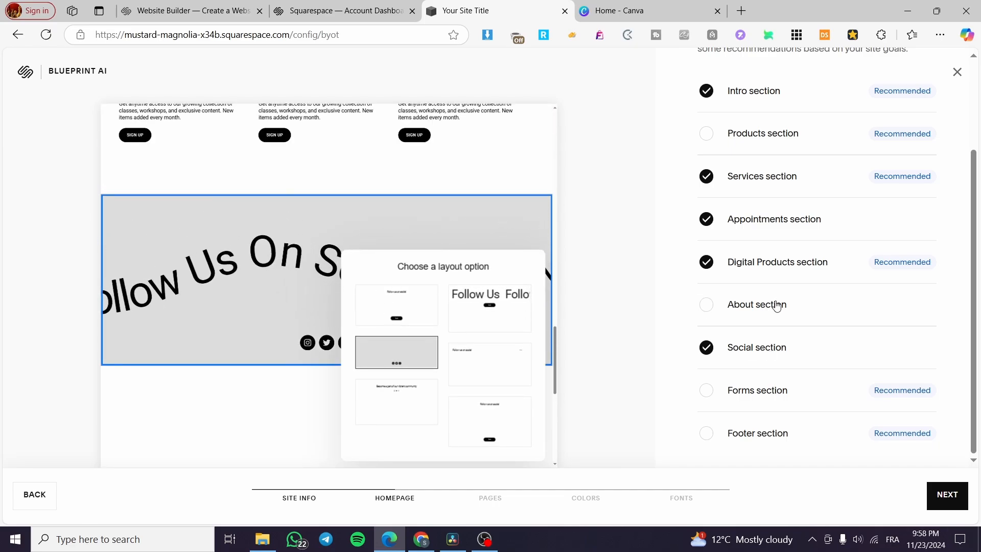
click(776, 307)
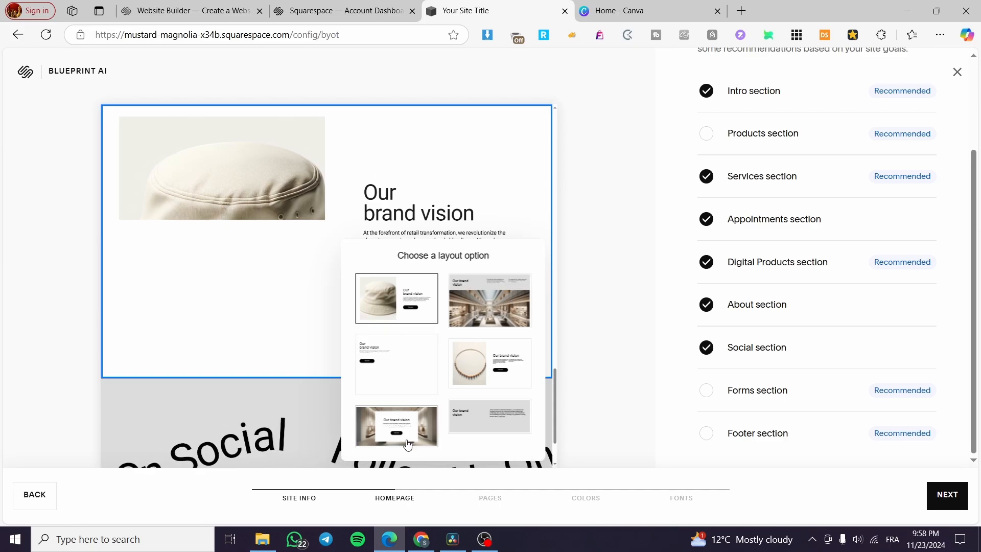
Compare the About section layouts and choose the one with the hat image beside the brand vision text
click(506, 301)
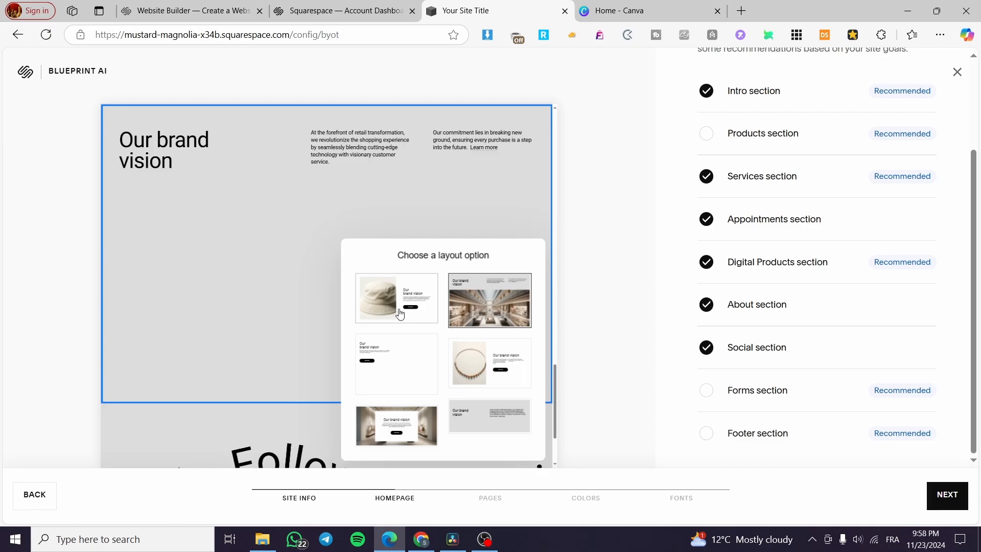
click(434, 308)
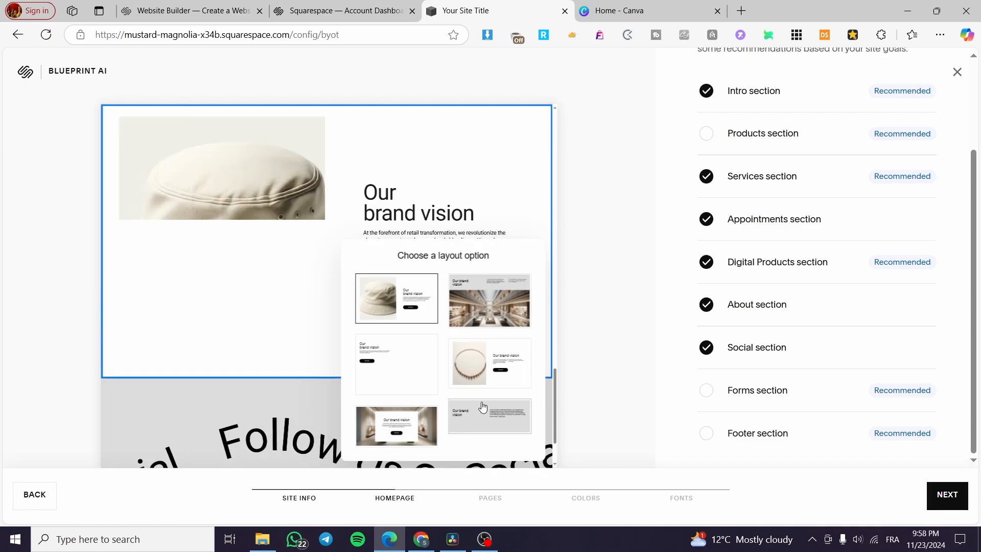
click(511, 309)
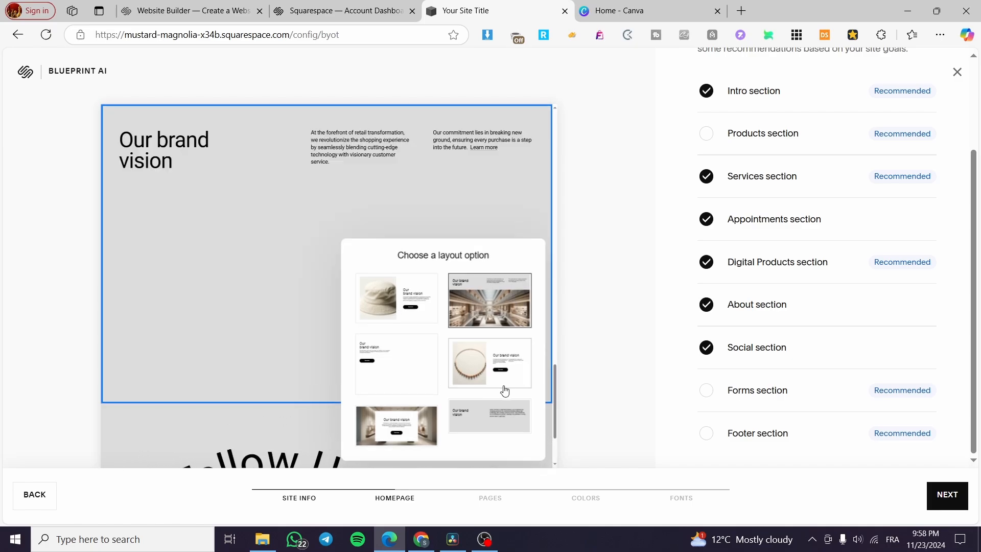
click(422, 372)
click(413, 428)
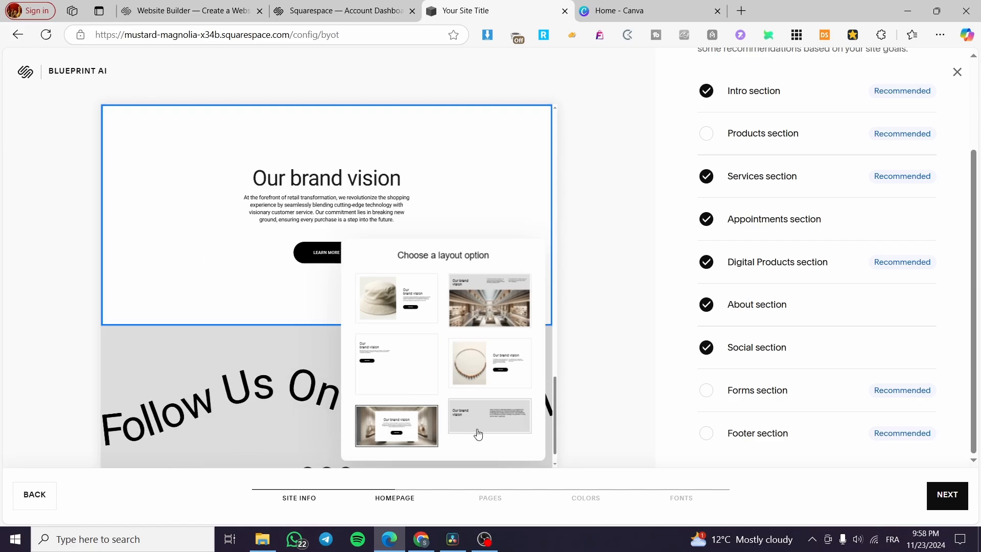
click(475, 433)
click(492, 303)
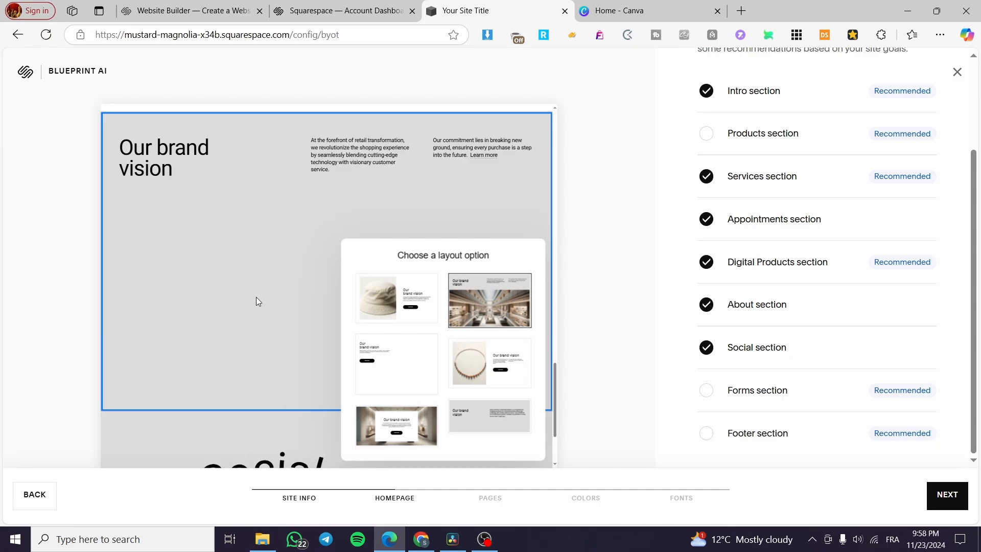
click(435, 287)
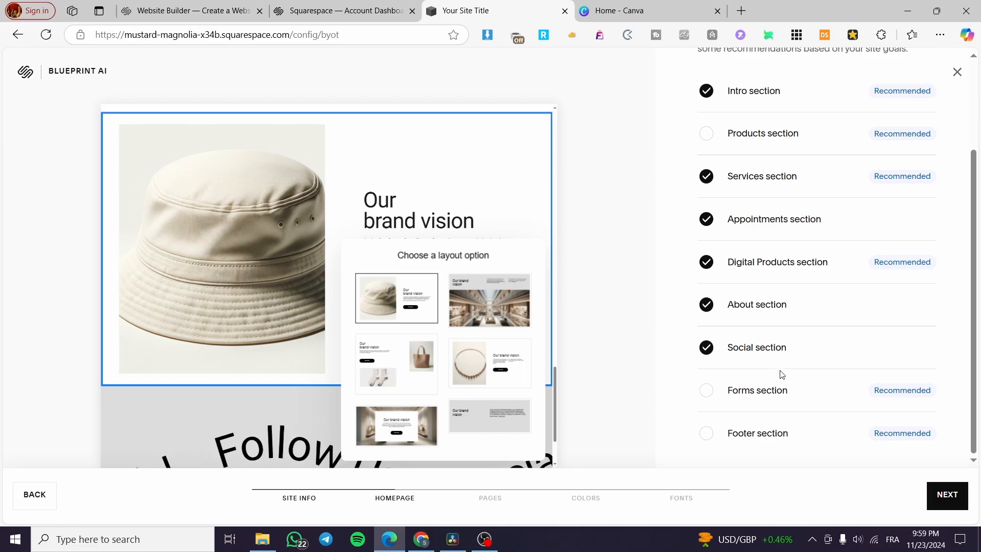
Add the Footer section, try several of its layouts, and choose the one with the site title beside Location and Contact columns
scroll(776, 411, up, 1)
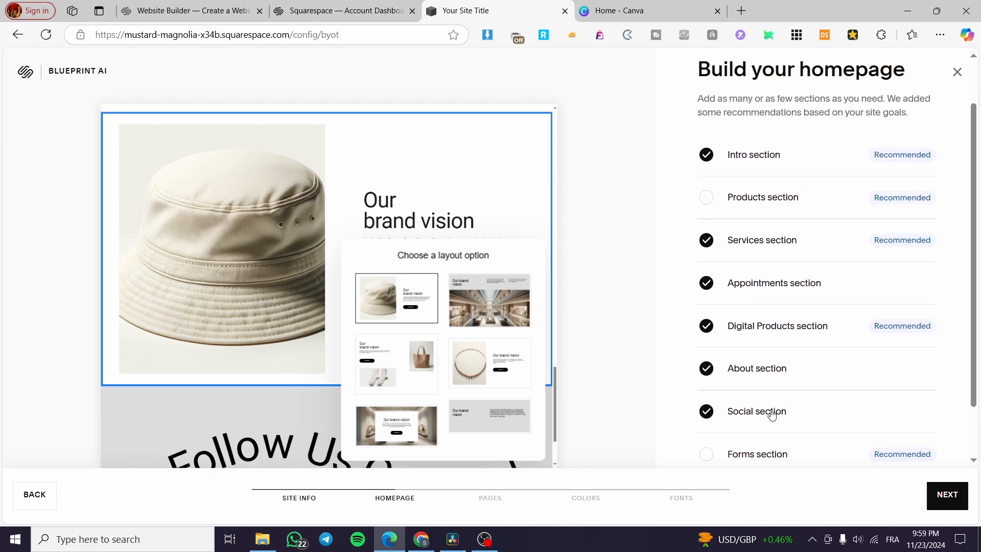
scroll(775, 411, down, 1)
click(707, 433)
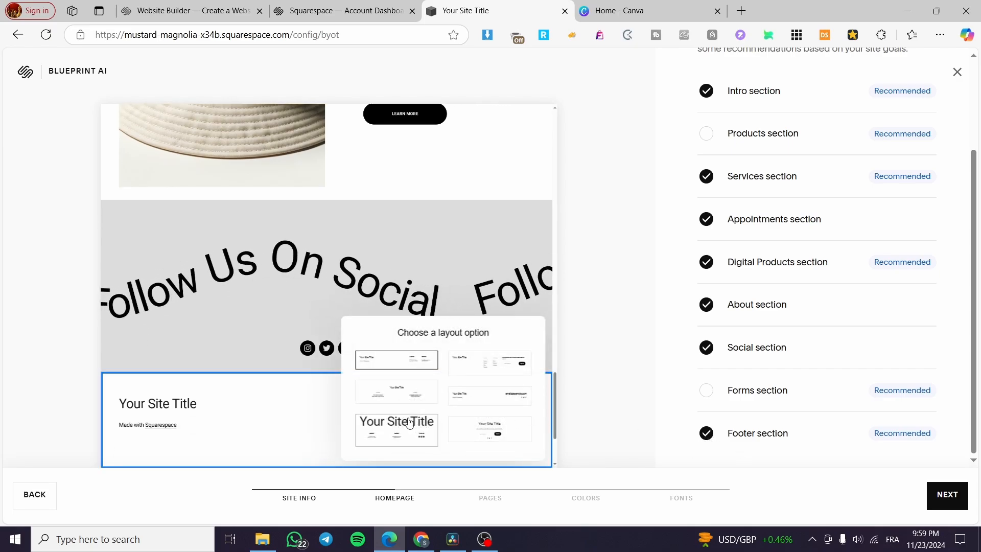
click(396, 396)
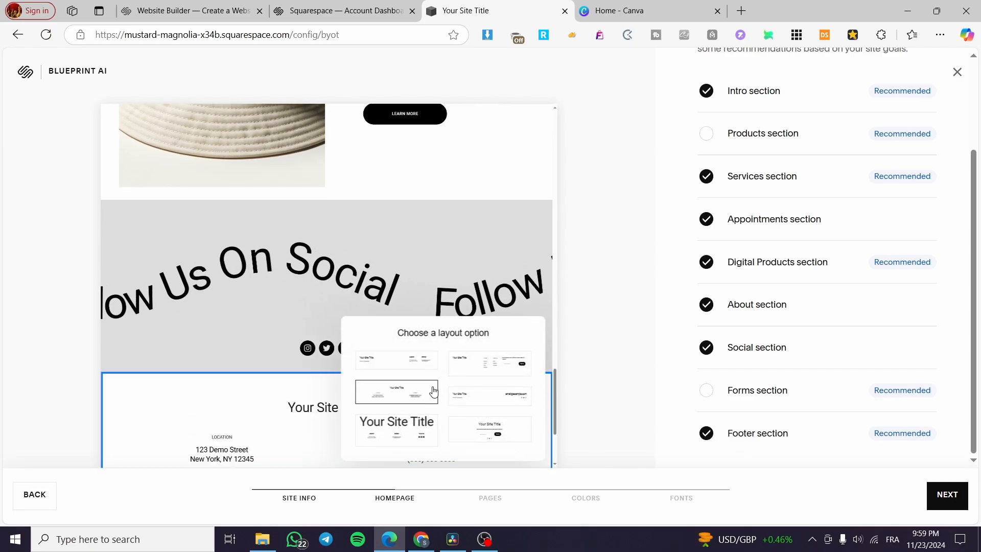
click(505, 356)
click(510, 411)
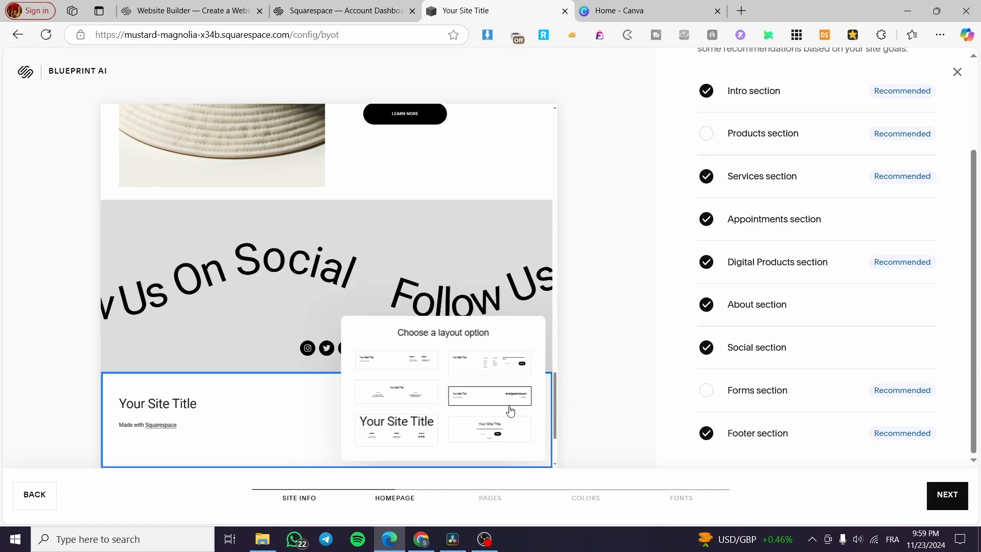
click(428, 369)
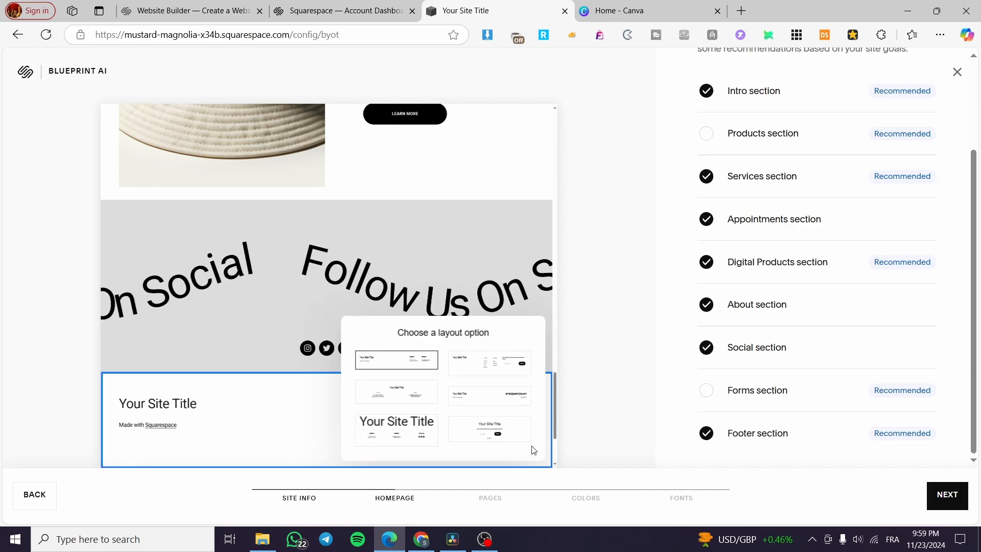
Continue to the pages stage and preview the suggested site pages, including About, Contact and Course
click(940, 495)
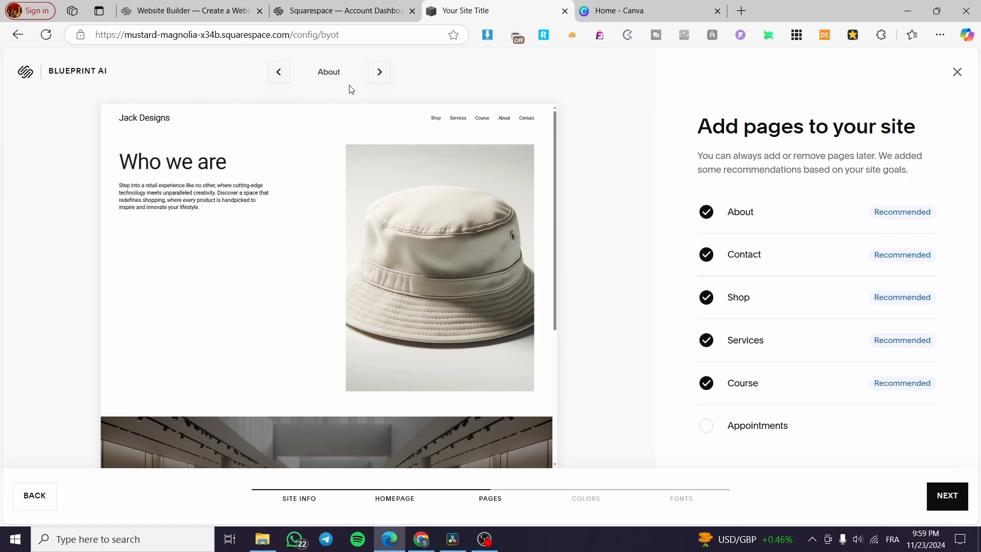
click(384, 82)
click(277, 75)
click(378, 73)
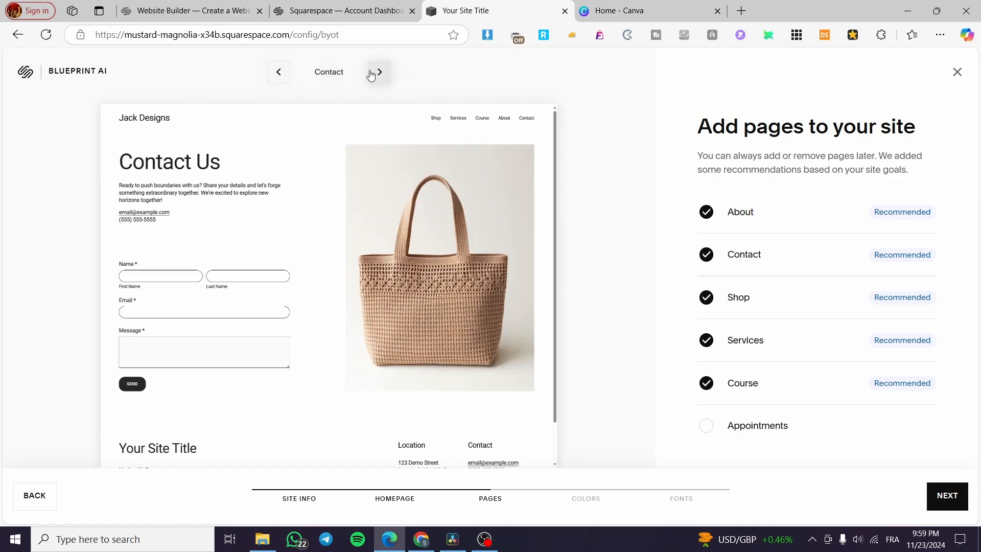
click(278, 75)
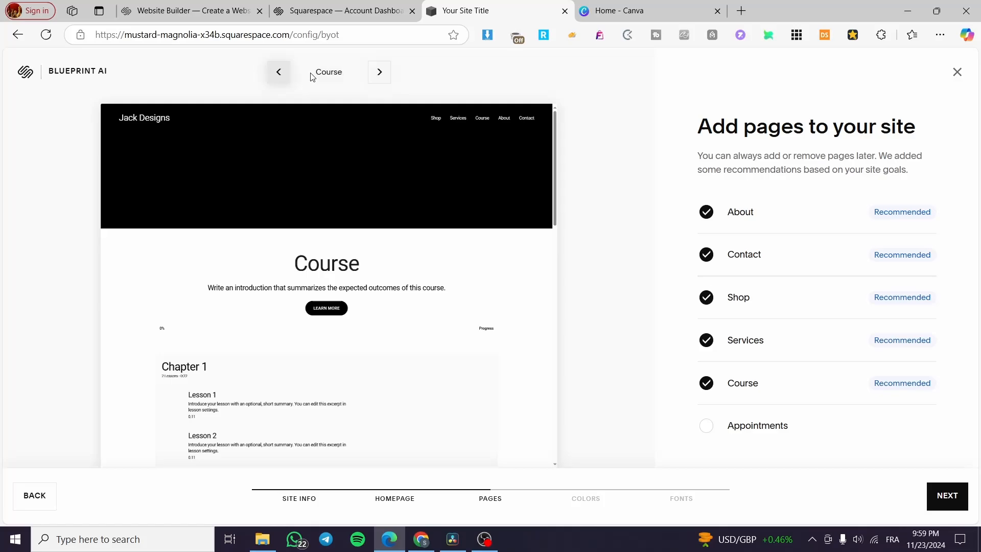
click(375, 72)
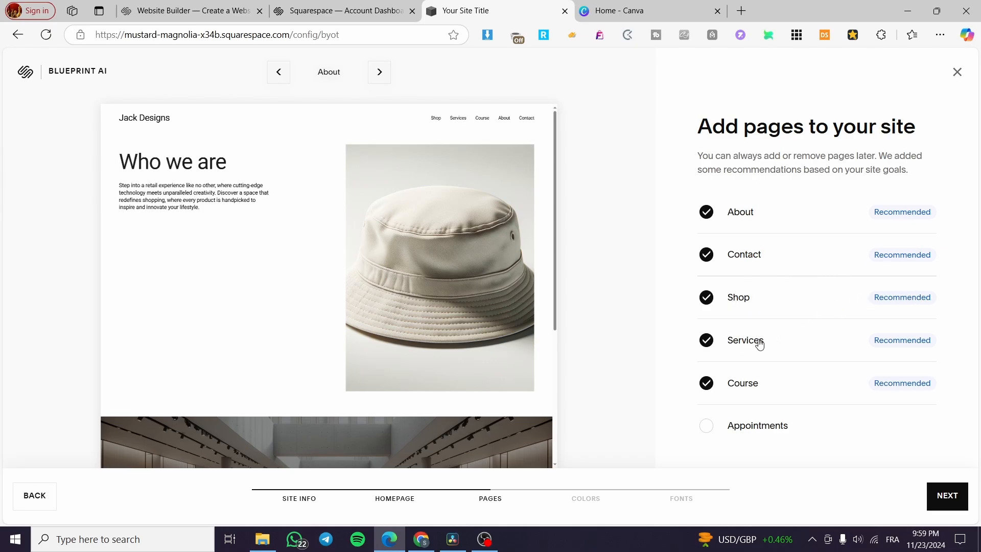
Add the Appointments page to the site and remove the Course and Shop pages
click(761, 433)
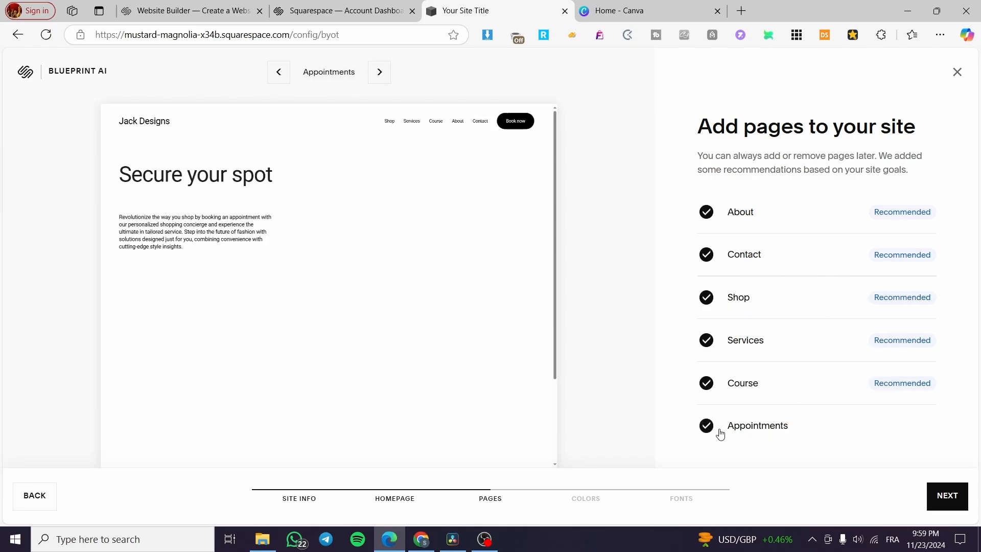
click(706, 387)
click(705, 300)
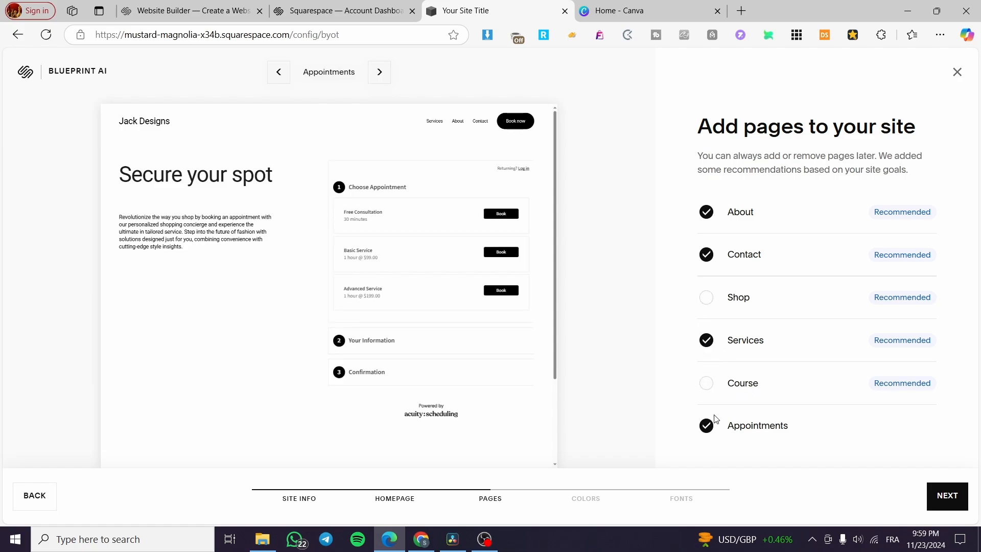
Add the Shop page back to the site and preview the Shop, Services, Appointments and About pages
click(706, 299)
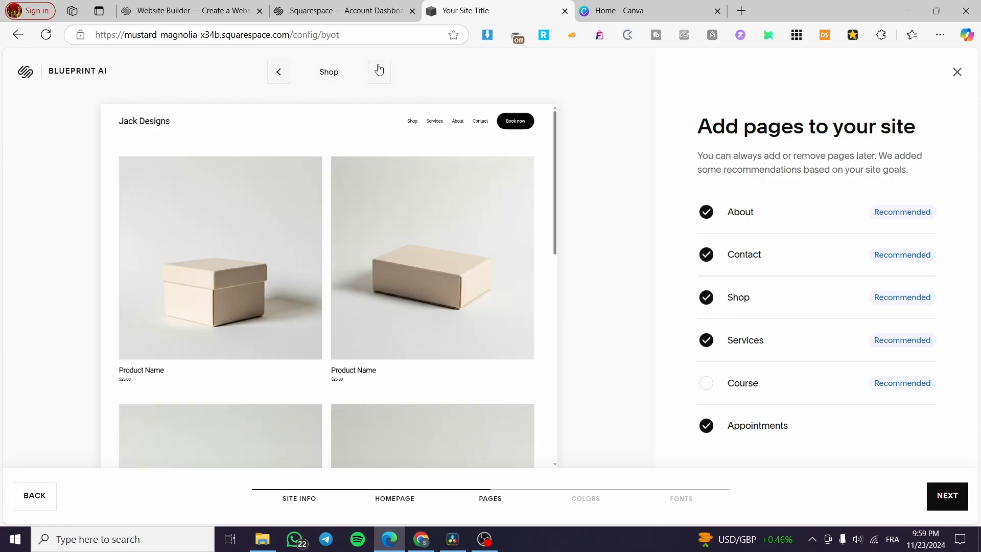
scroll(462, 276, down, 10)
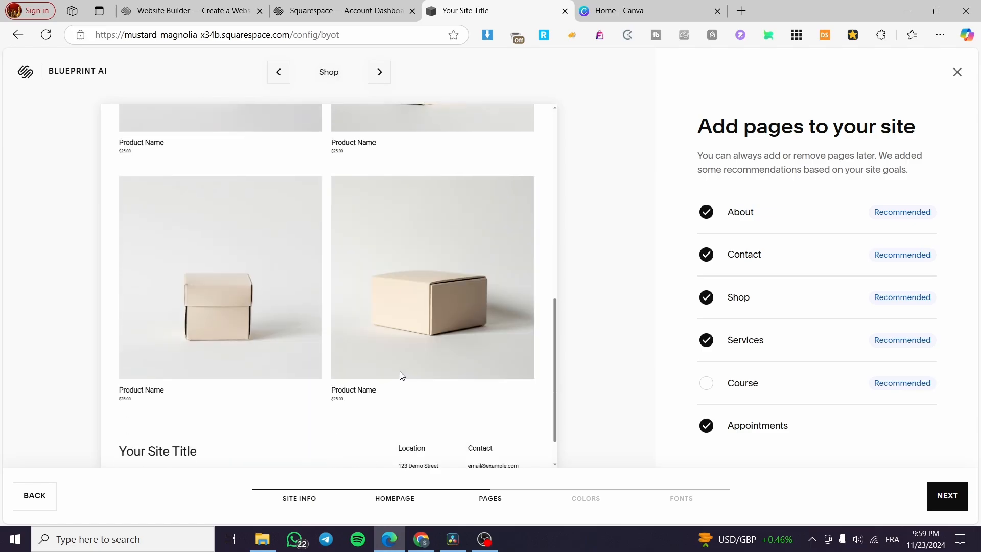
scroll(309, 317, up, 5)
click(379, 72)
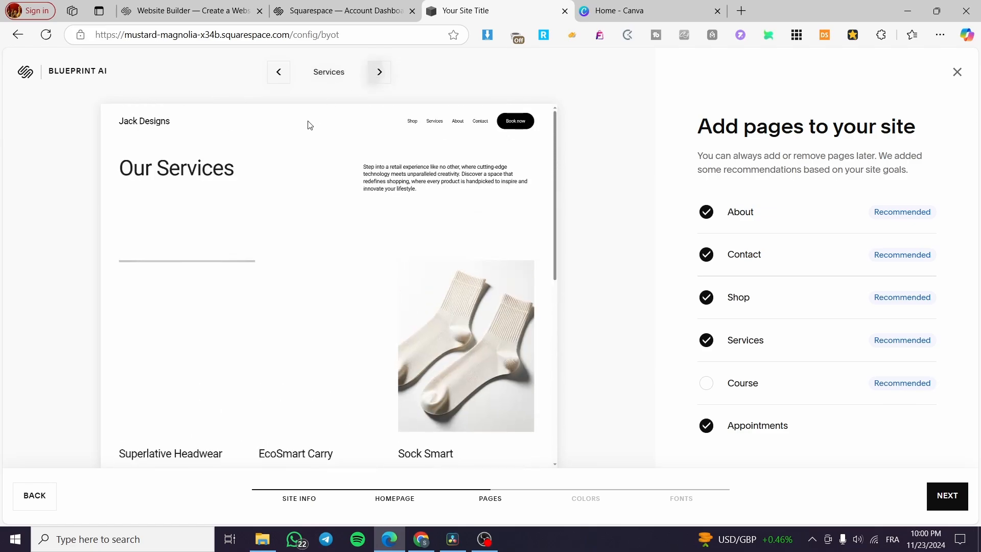
scroll(368, 317, down, 5)
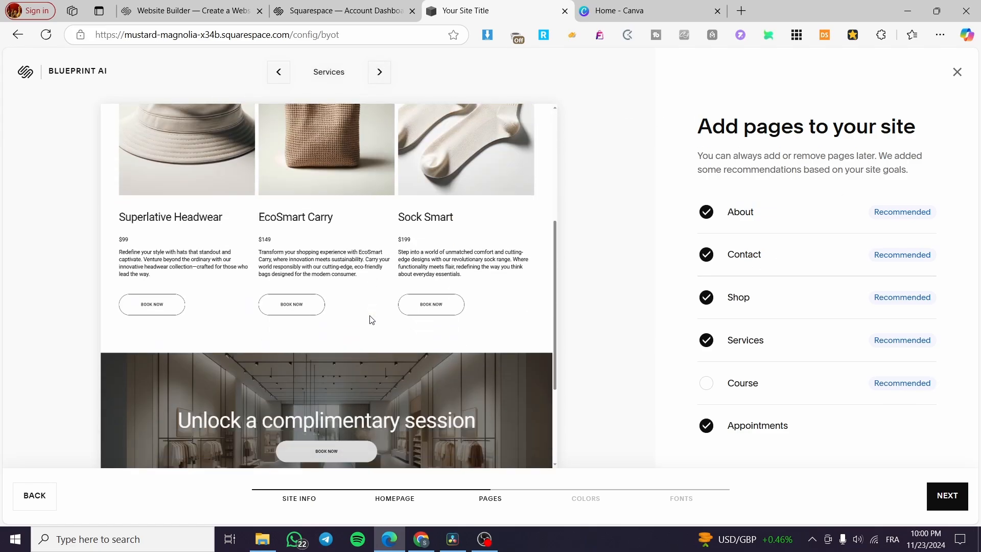
scroll(307, 296, down, 2)
scroll(320, 305, up, 6)
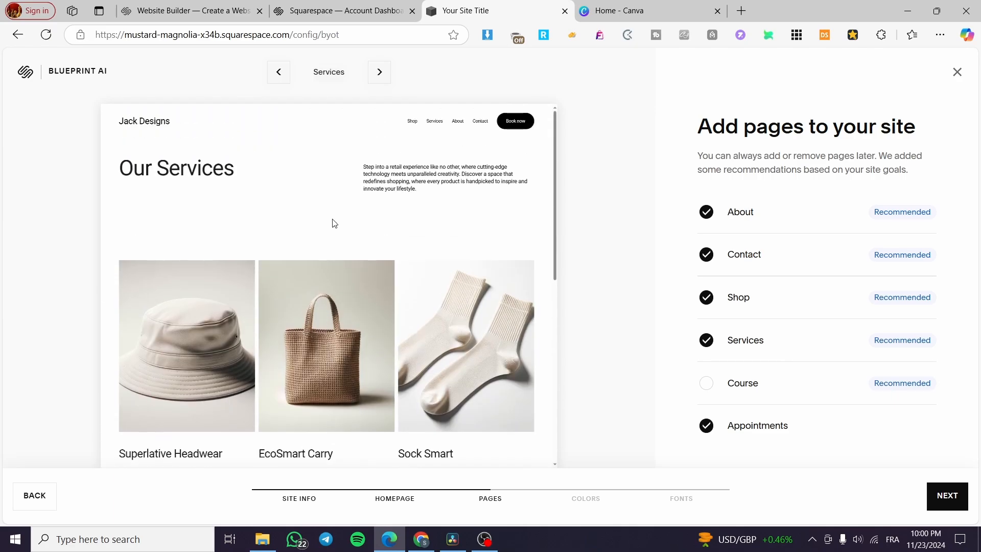
click(377, 72)
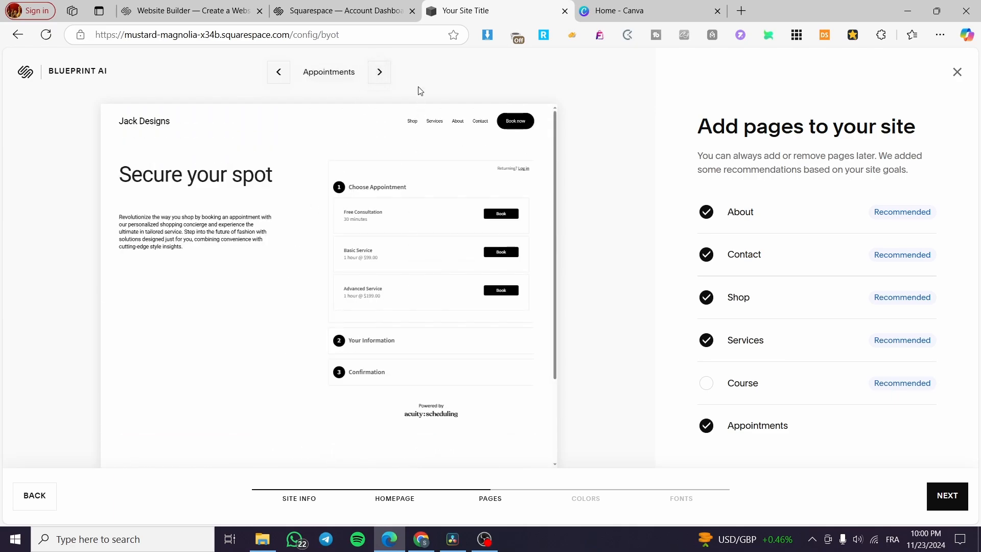
click(380, 72)
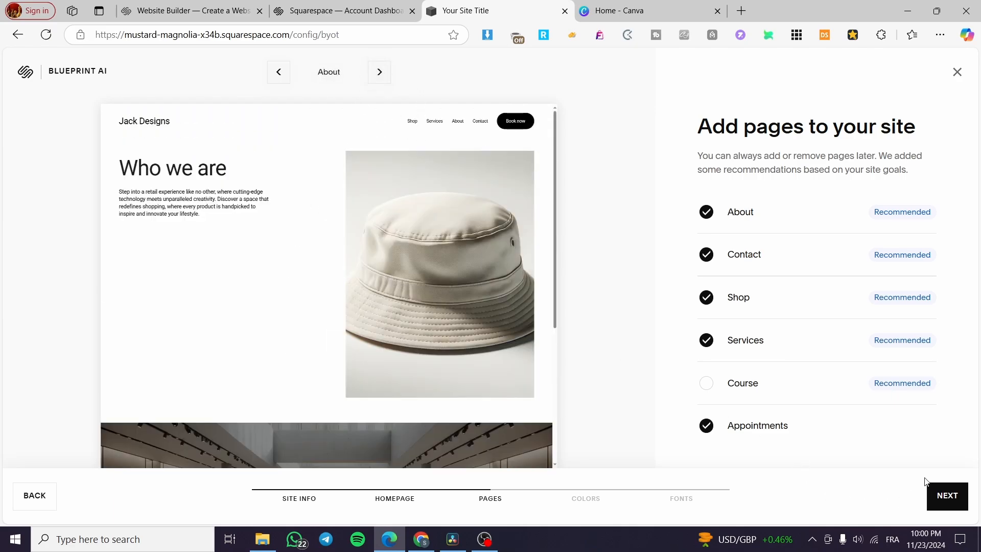
Continue to the colors stage, compare the blue-gray and beige-yellow Friendly palettes, and select the blue-gray one
click(958, 507)
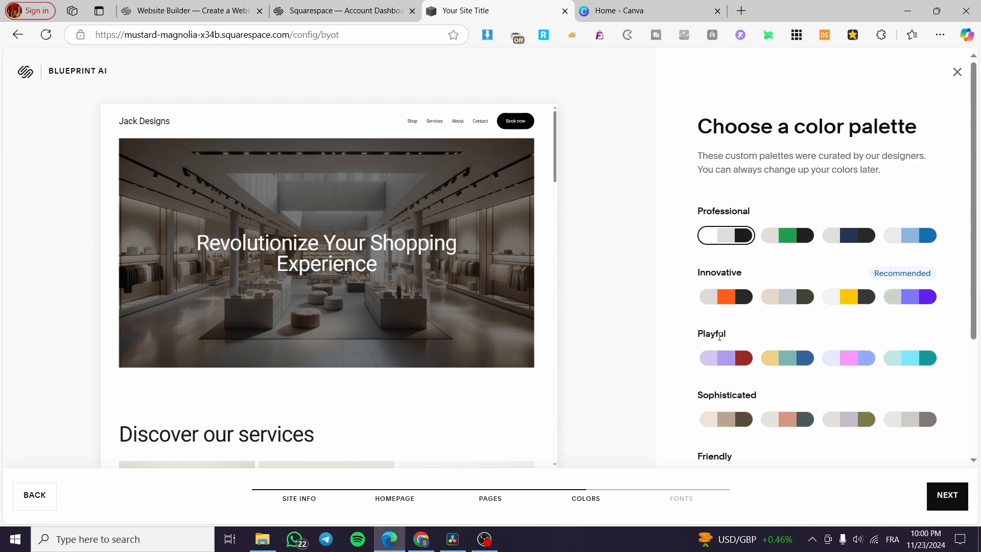
scroll(720, 336, down, 3)
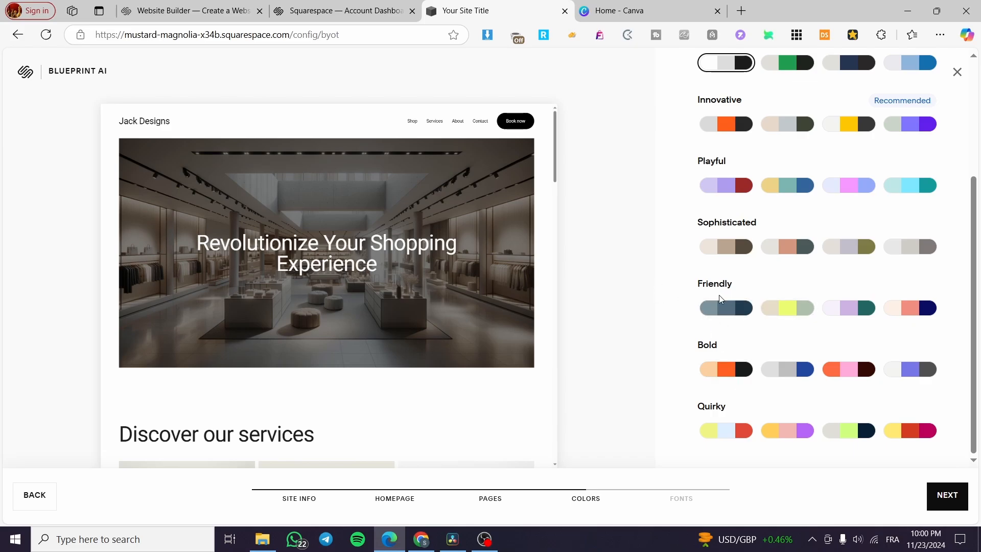
click(746, 314)
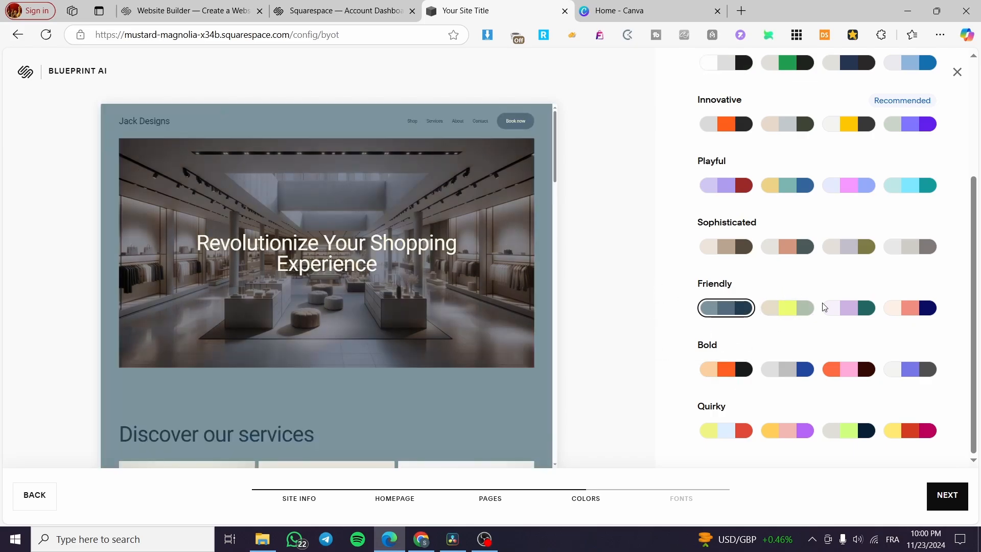
click(791, 313)
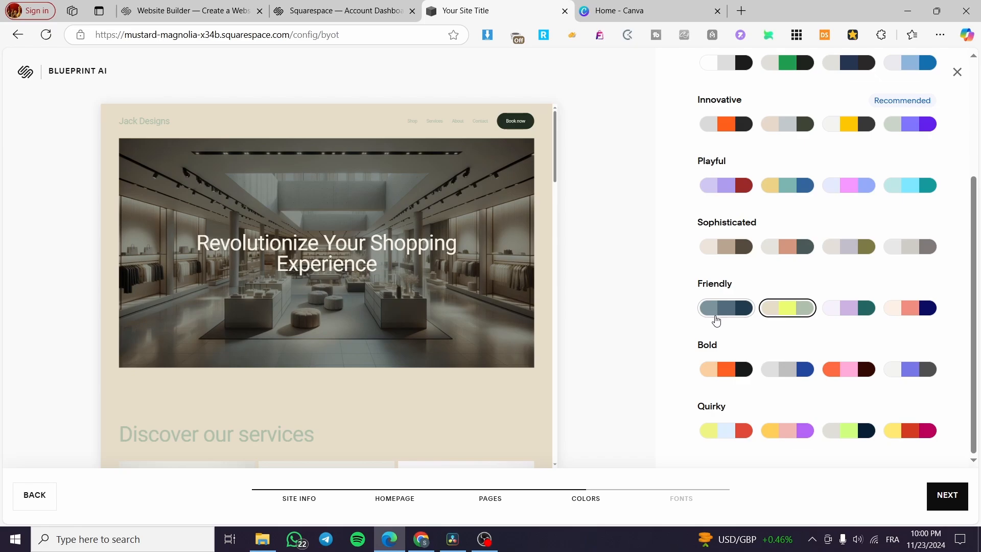
click(718, 317)
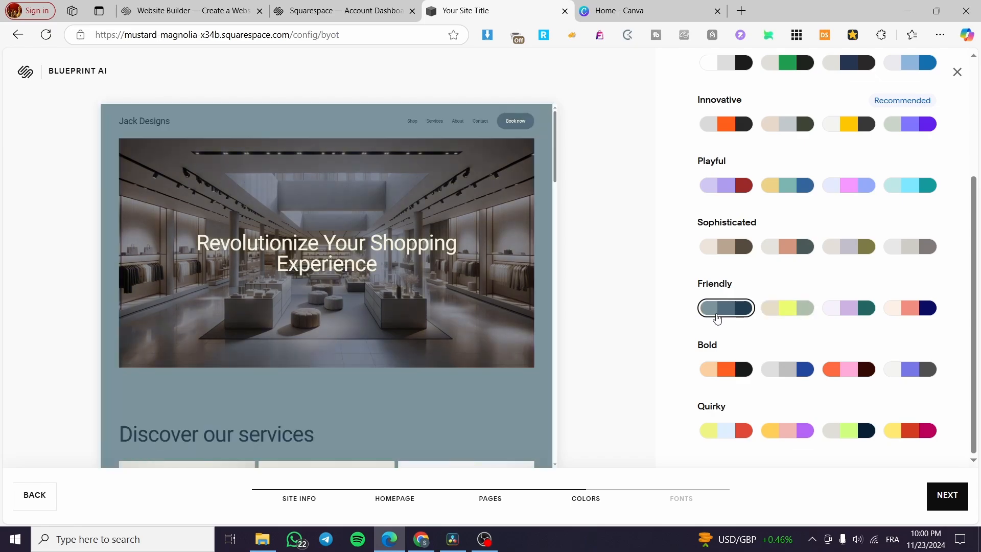
scroll(865, 256, up, 3)
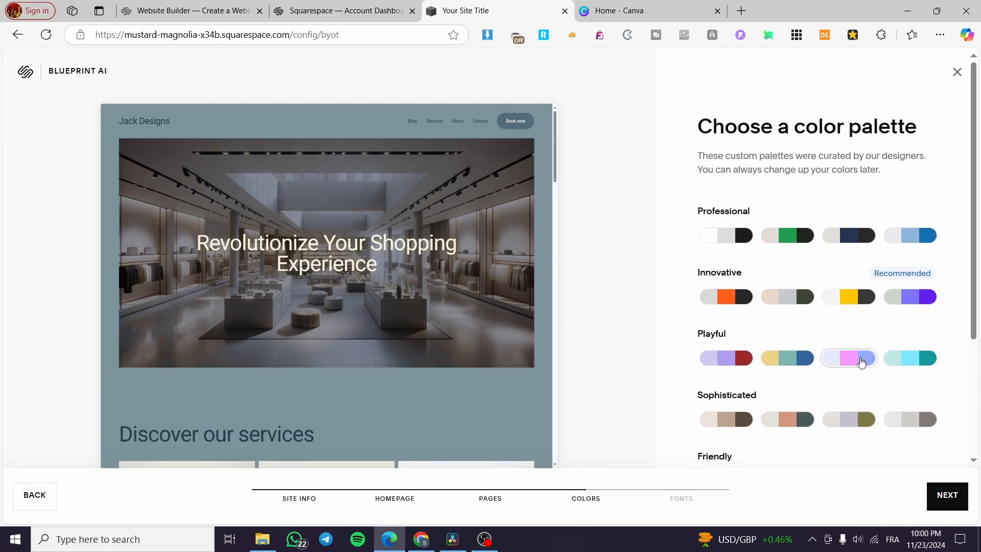
Try the purple Innovative palette, the green and navy Professional palettes, and the pink and teal Playful palettes
click(921, 298)
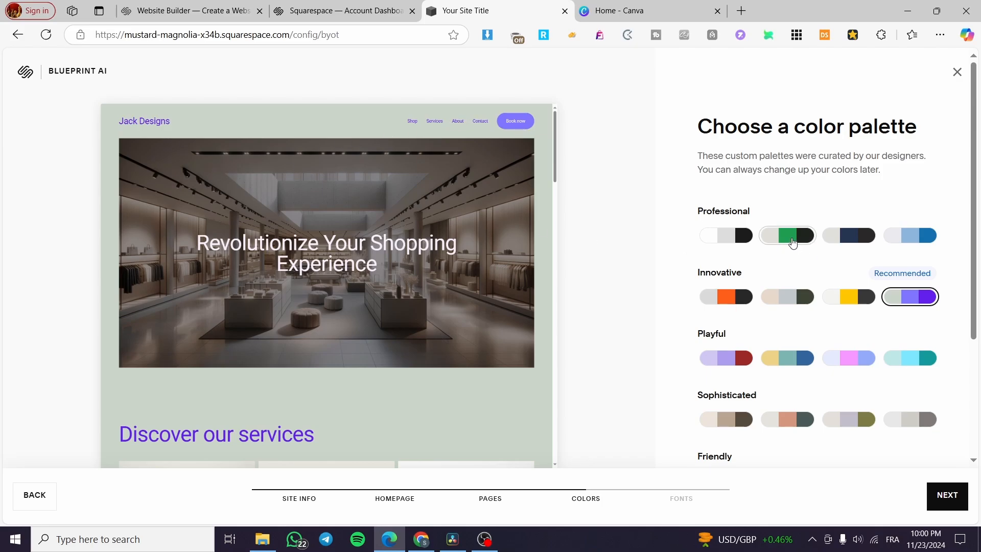
click(790, 236)
click(827, 239)
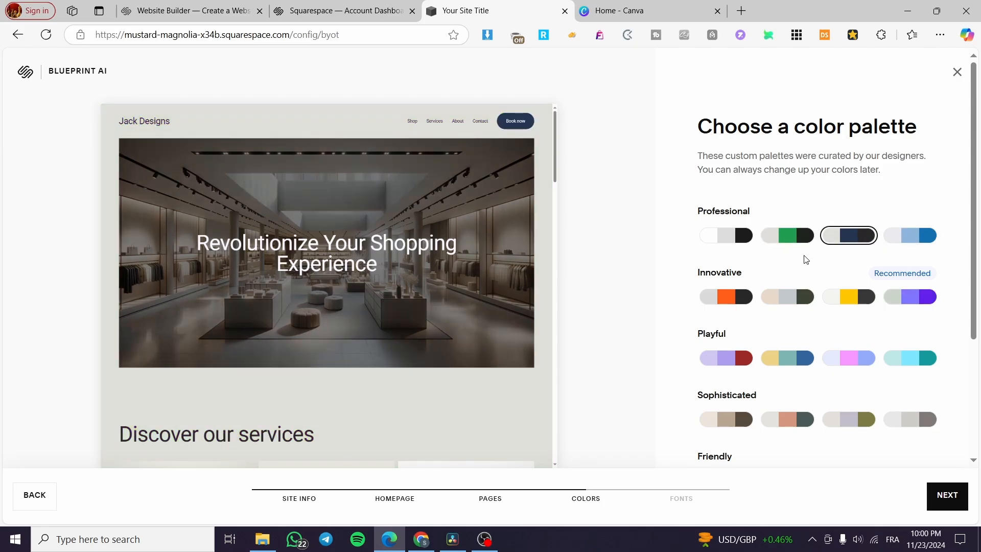
click(860, 358)
click(900, 358)
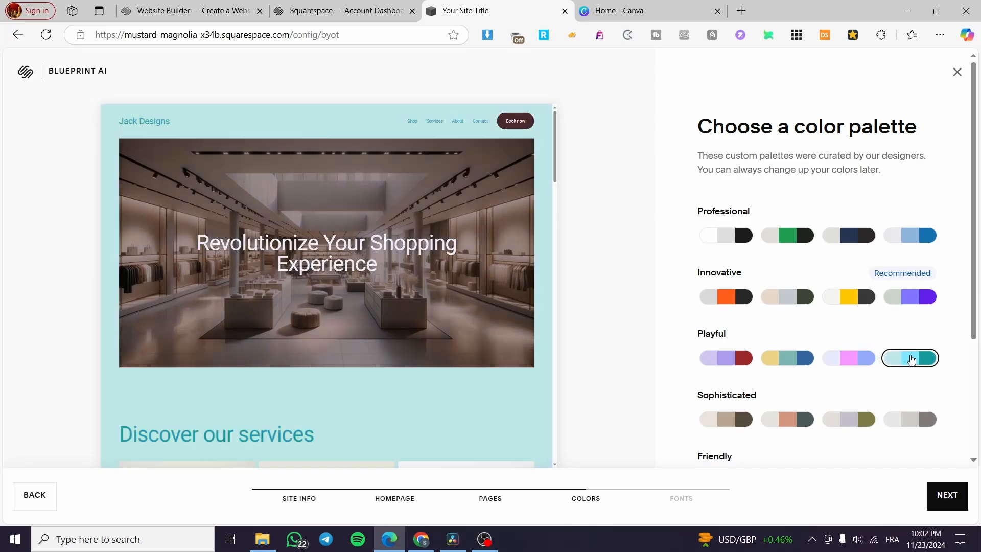
Compare the Playful palettes with the purple Innovative one on the homepage preview and choose the teal Playful palette
scroll(396, 389, down, 2)
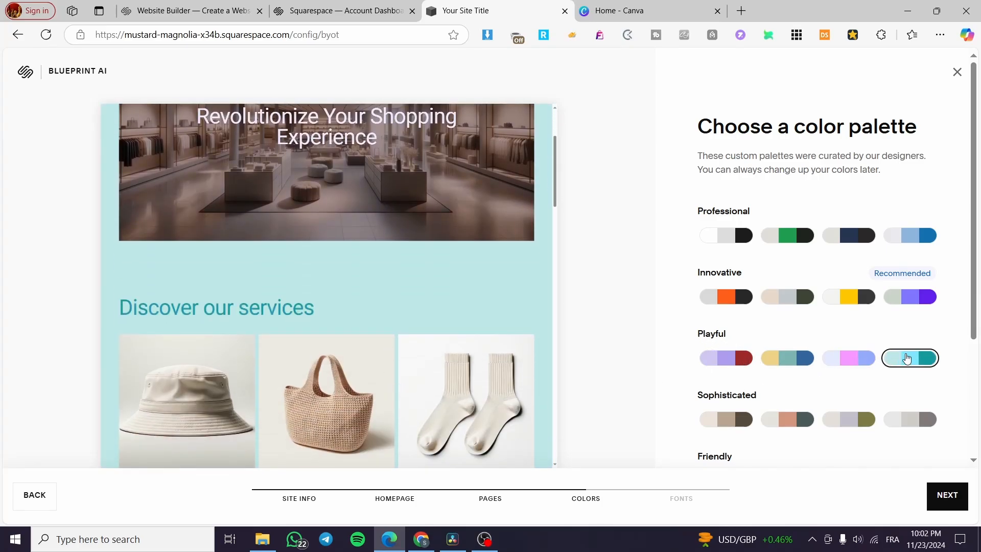
click(745, 358)
click(917, 358)
click(865, 363)
click(907, 363)
click(904, 297)
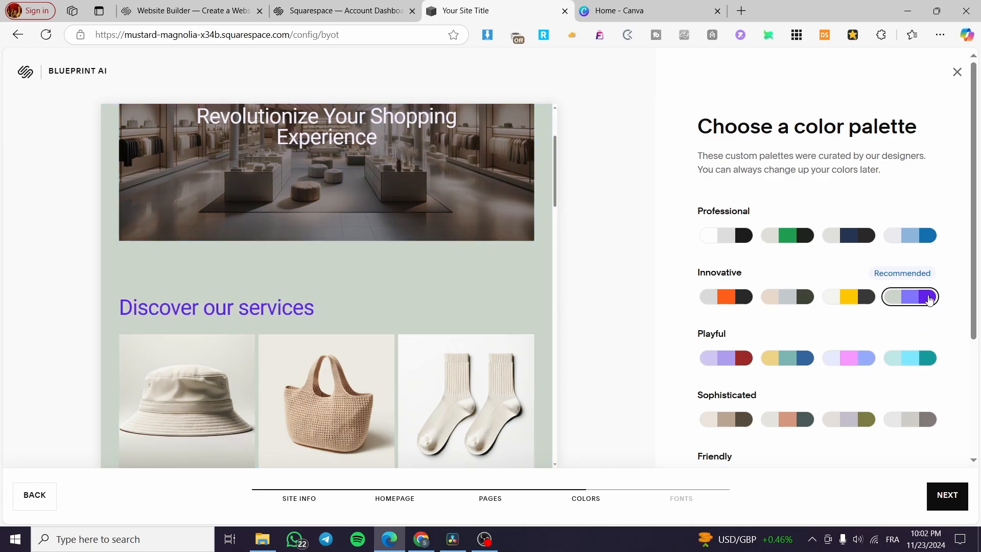
scroll(478, 347, up, 3)
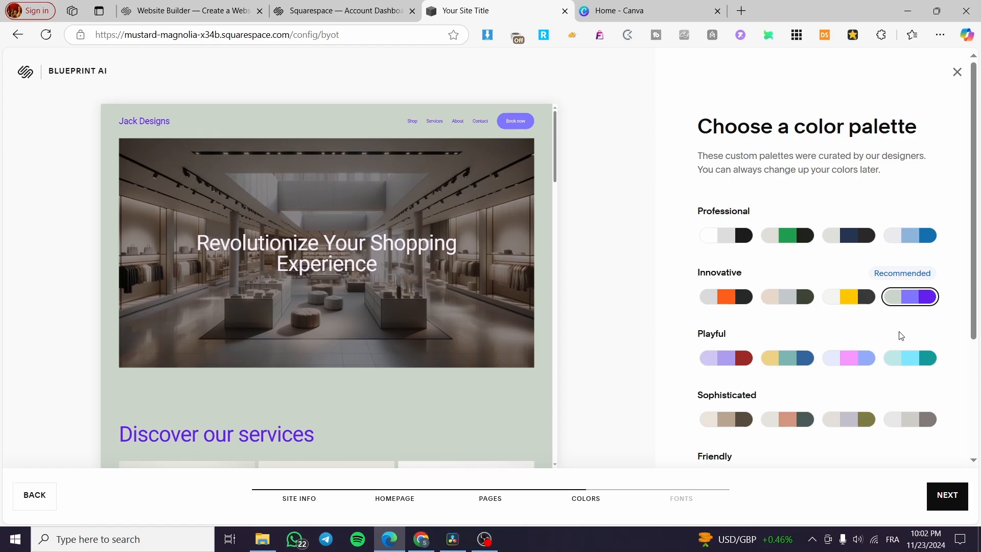
click(903, 358)
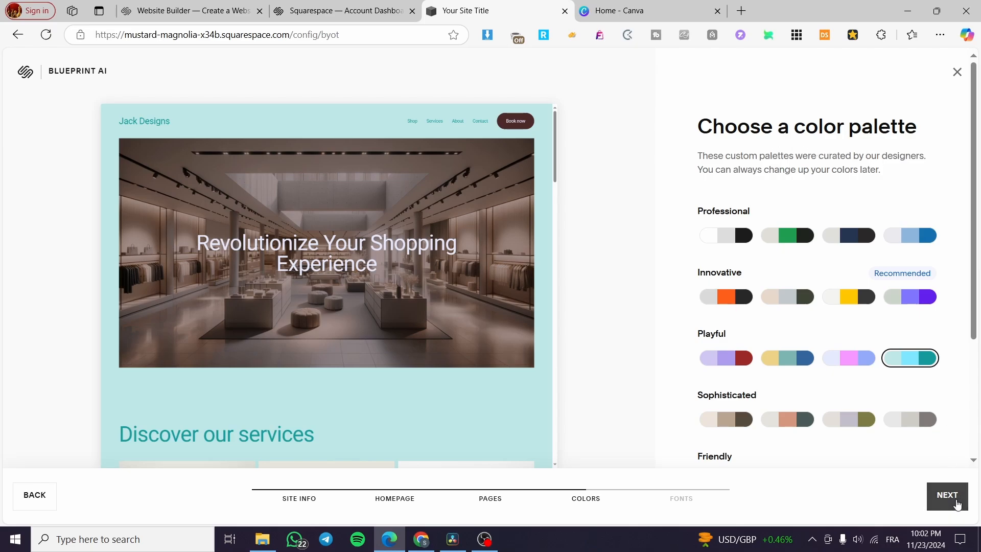
Continue to the fonts stage and look through the font pairings from Professional to Quirky
click(957, 504)
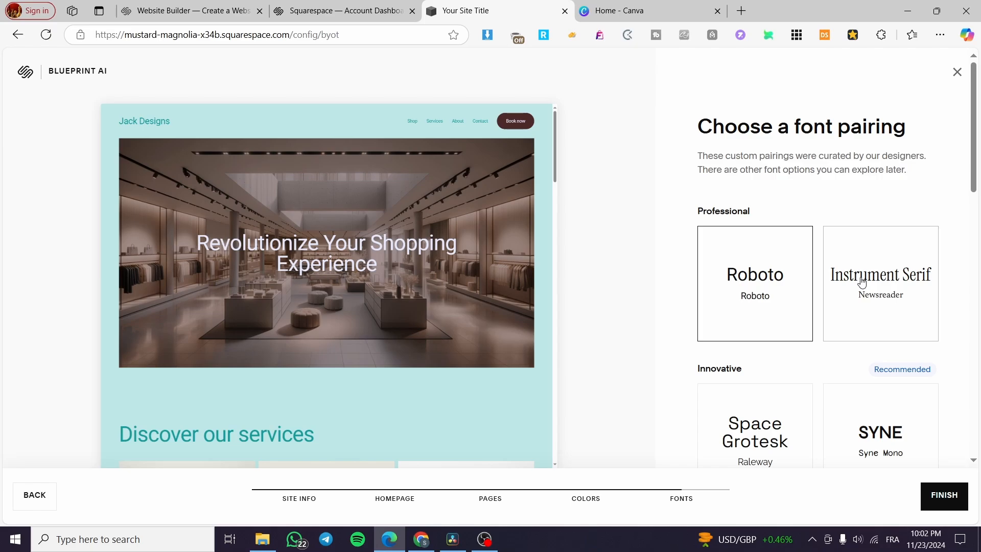
scroll(889, 271, down, 9)
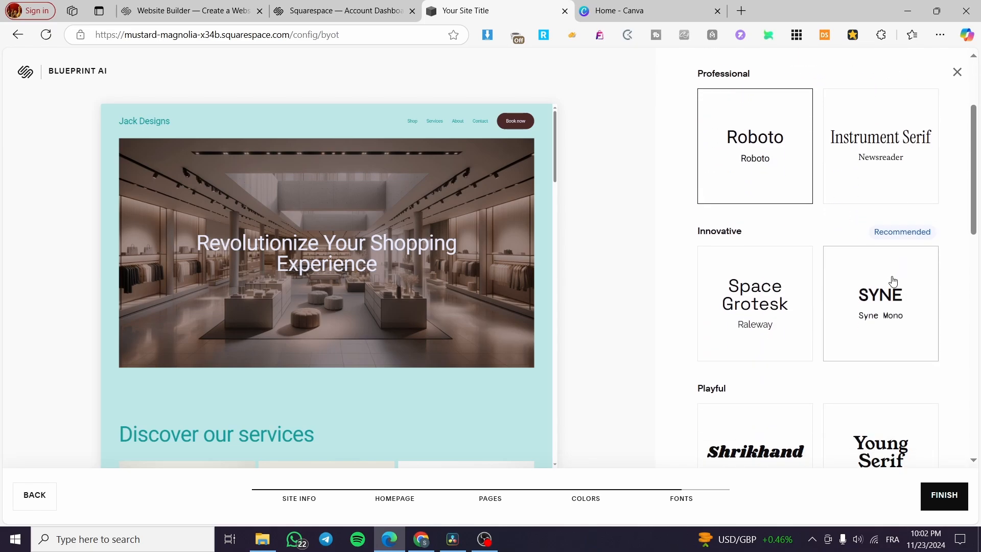
scroll(886, 272, down, 4)
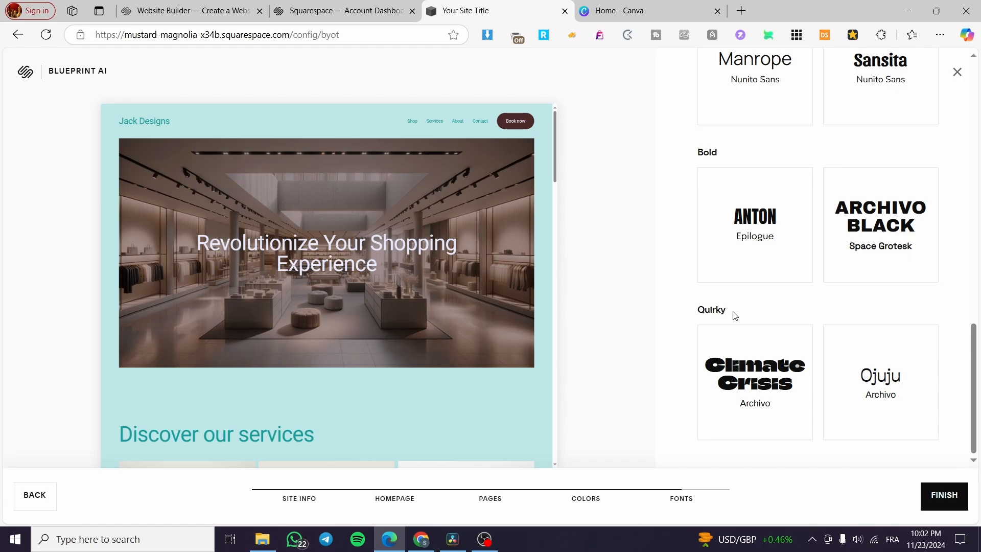
scroll(700, 287, up, 10)
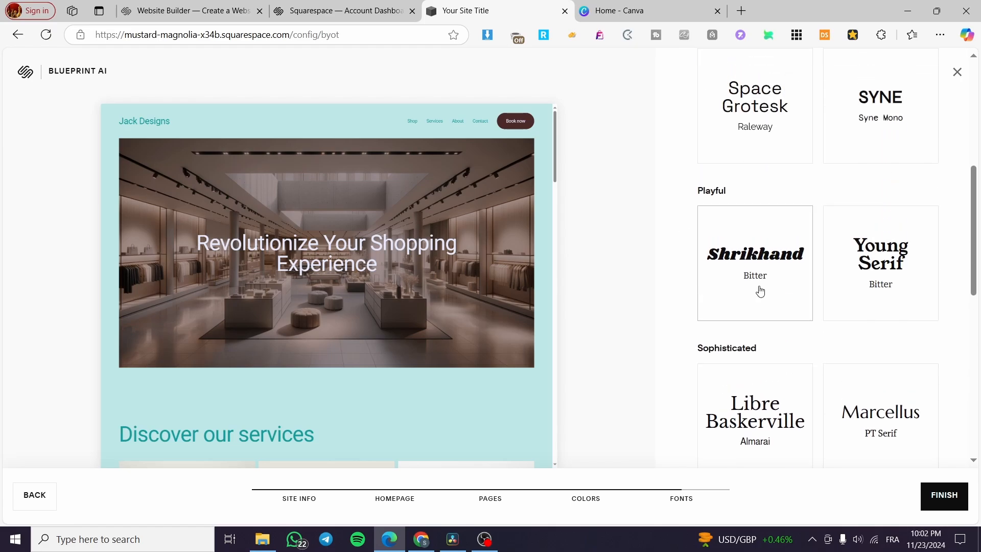
scroll(736, 245, up, 6)
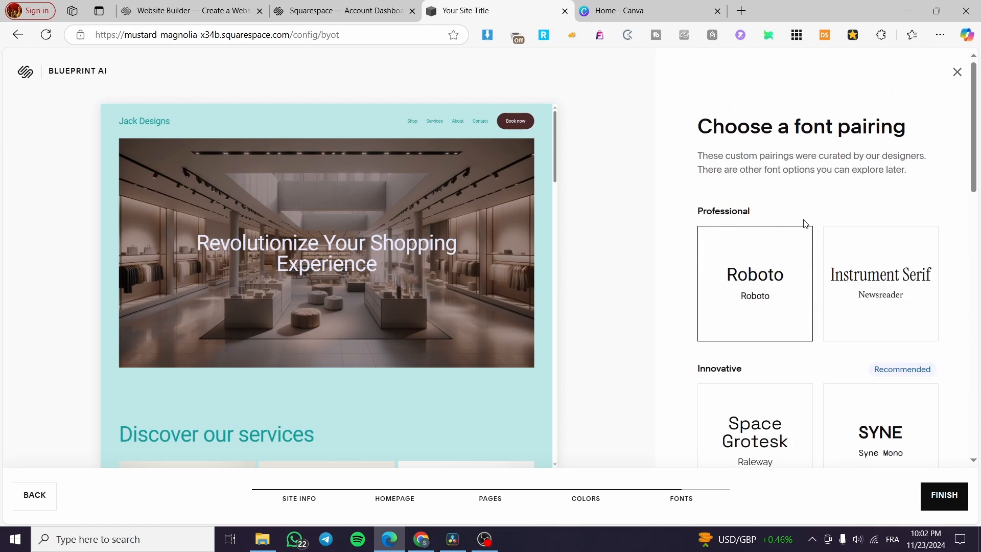
scroll(819, 306, down, 8)
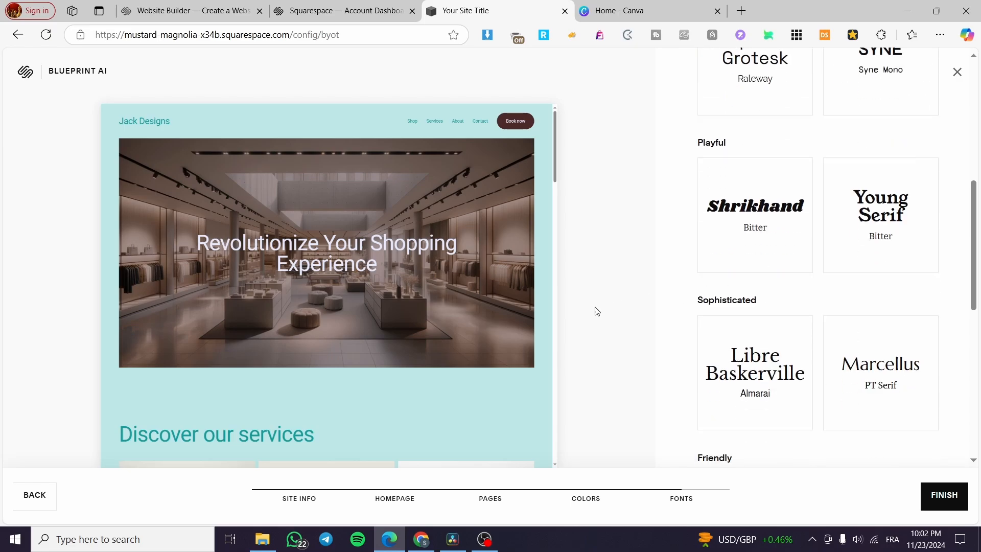
scroll(657, 308, down, 1)
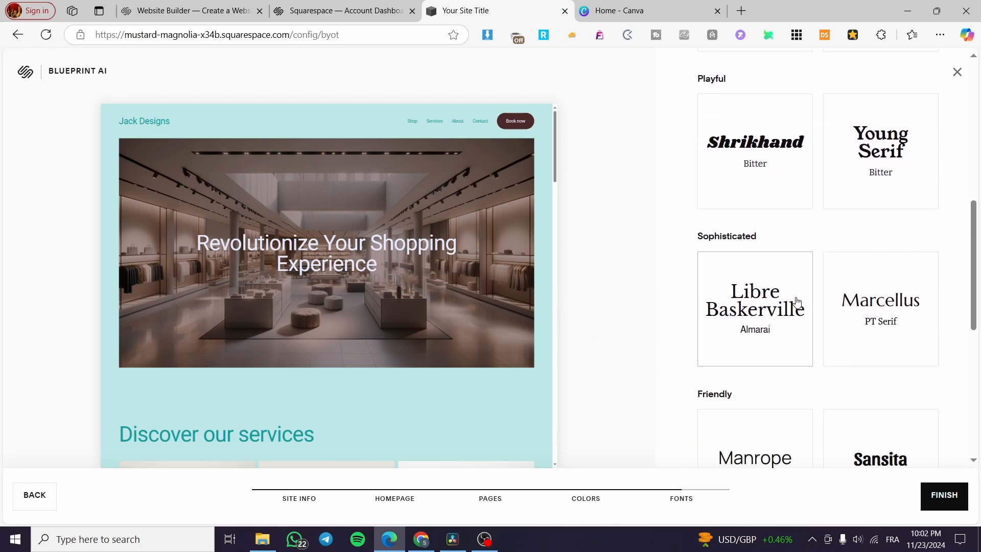
scroll(771, 159, up, 9)
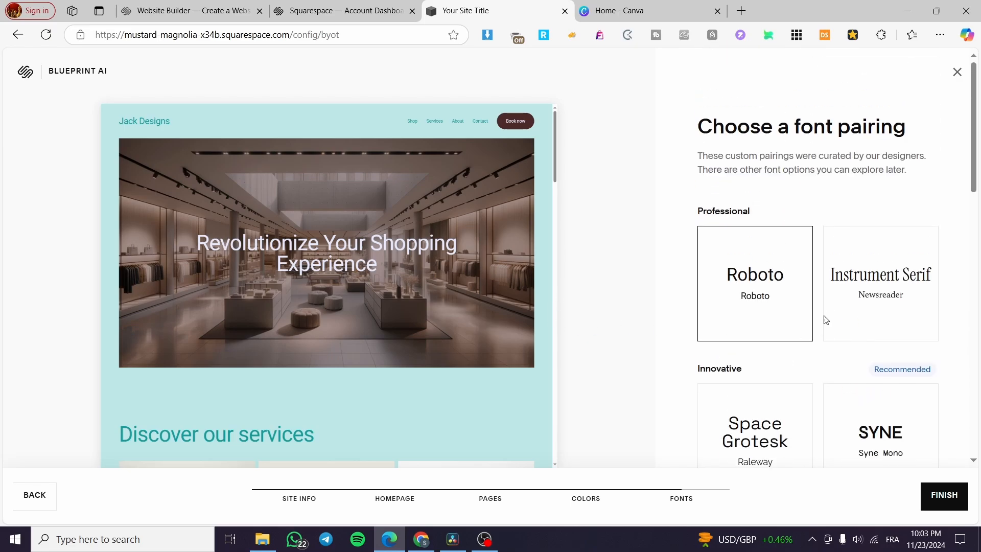
Try the Instrument Serif and Syne pairings, choose Space Grotesk with Raleway, and review it on the homepage preview
click(882, 278)
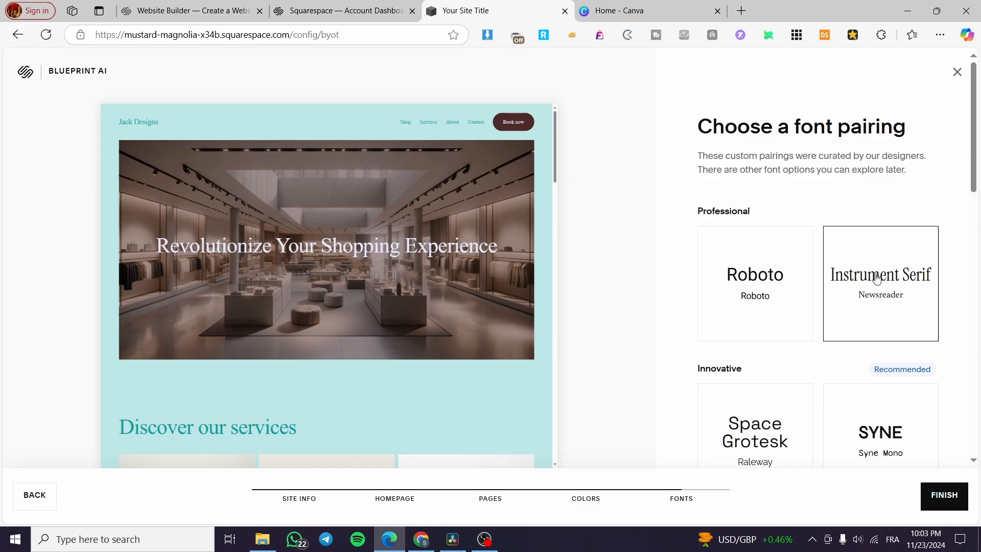
scroll(782, 276, down, 3)
click(767, 317)
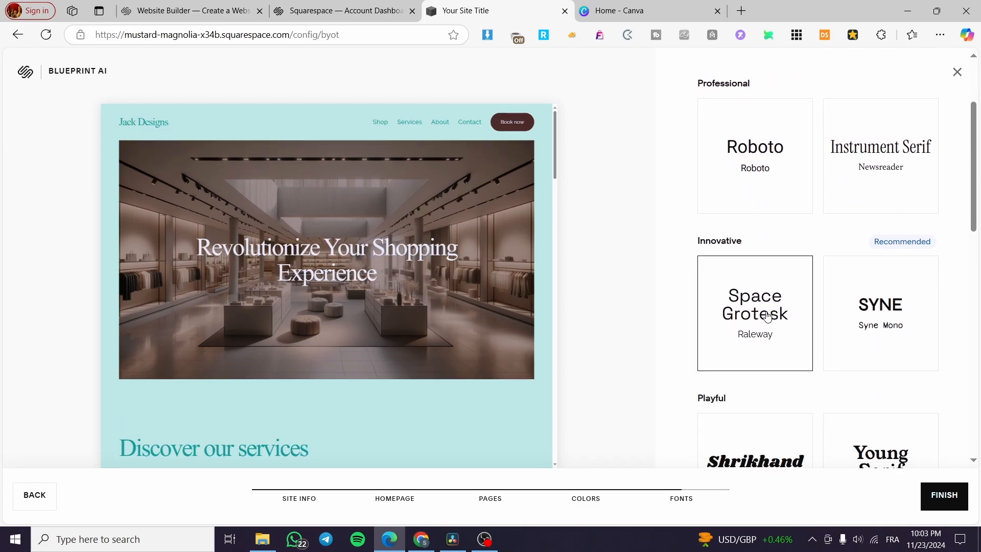
click(868, 329)
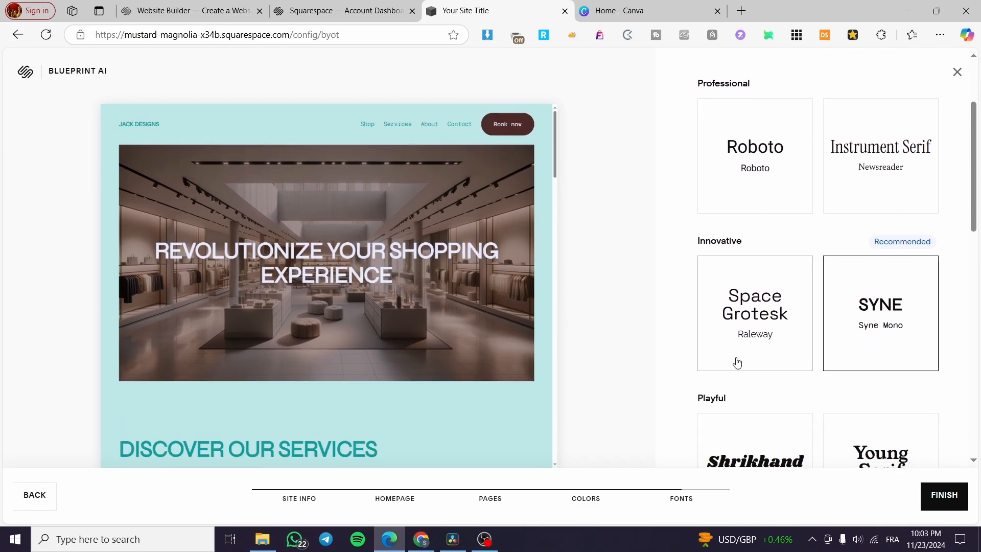
scroll(375, 396, down, 5)
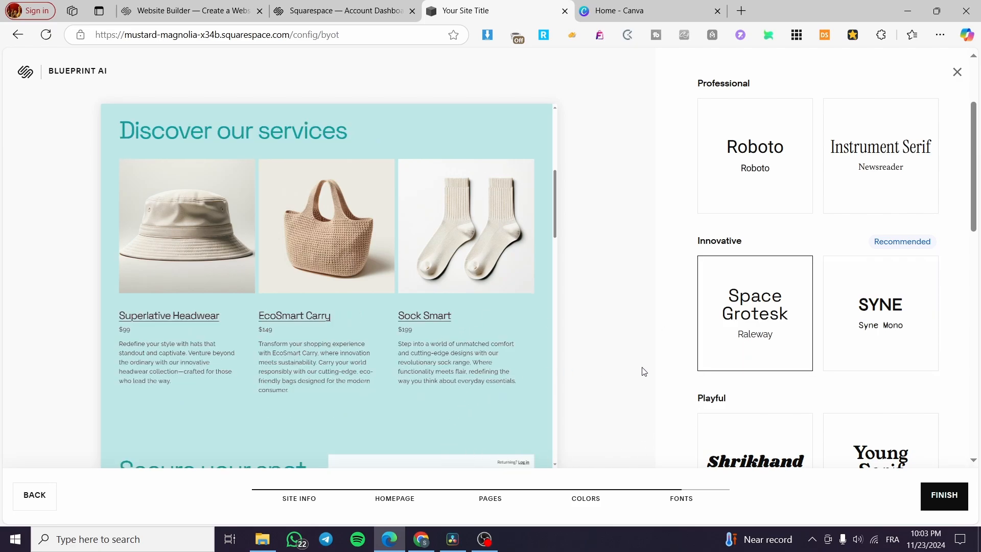
scroll(439, 333, up, 3)
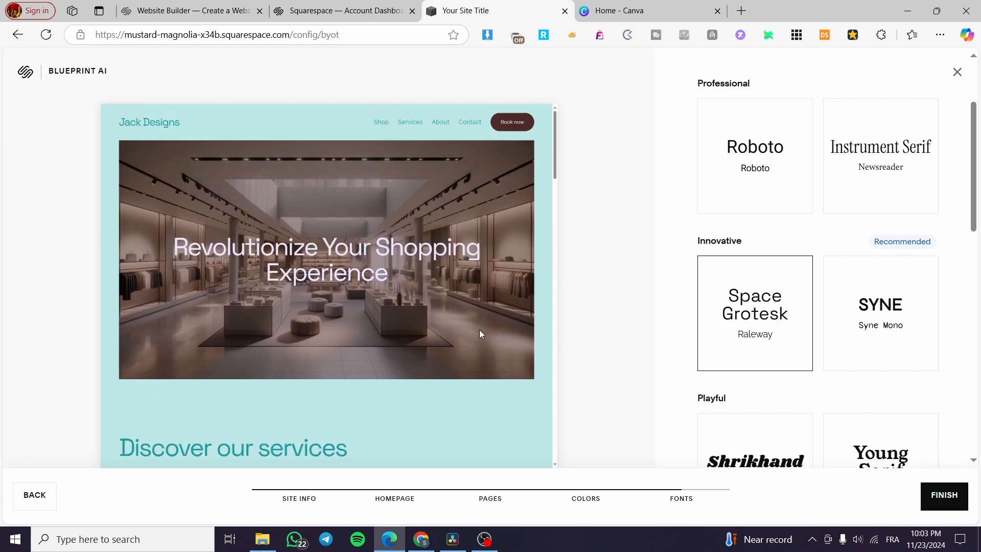
scroll(415, 333, down, 5)
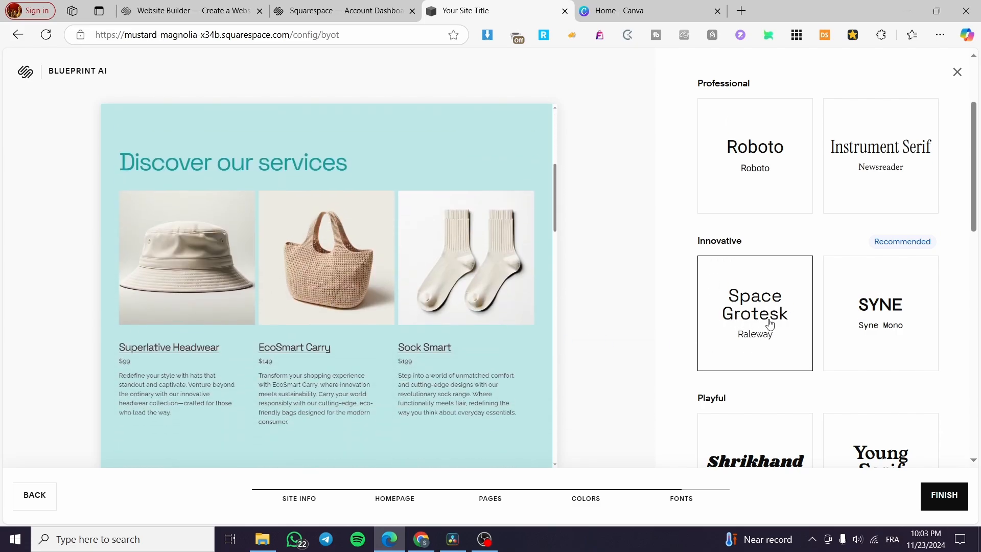
scroll(450, 389, down, 1)
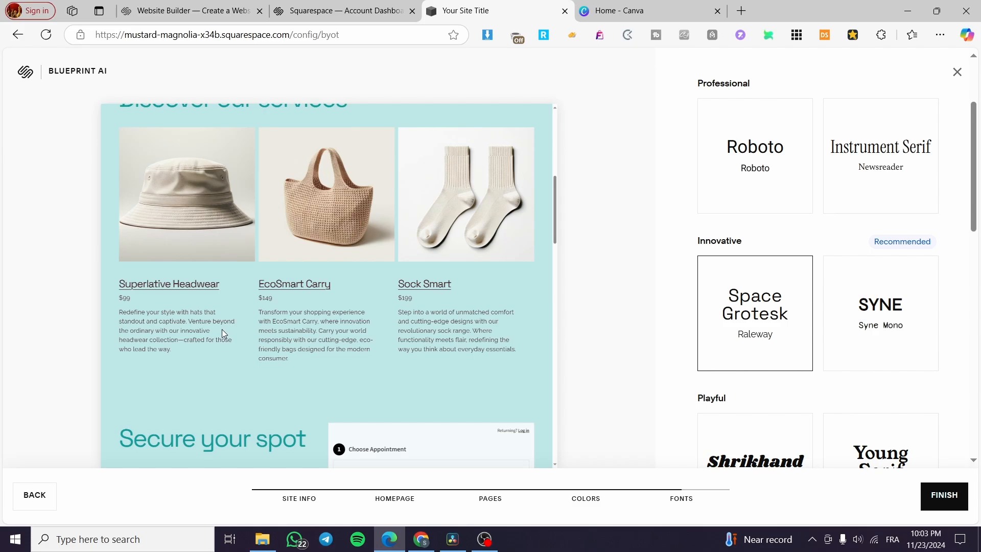
Try the Syne, Shrikhand and Young Serif font pairings on the homepage preview
click(876, 330)
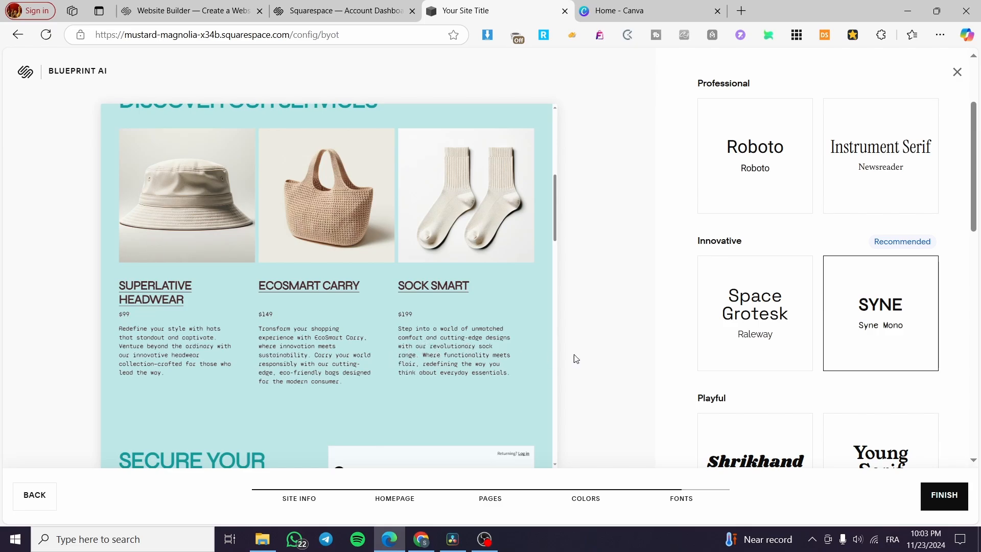
scroll(781, 366, down, 2)
click(782, 367)
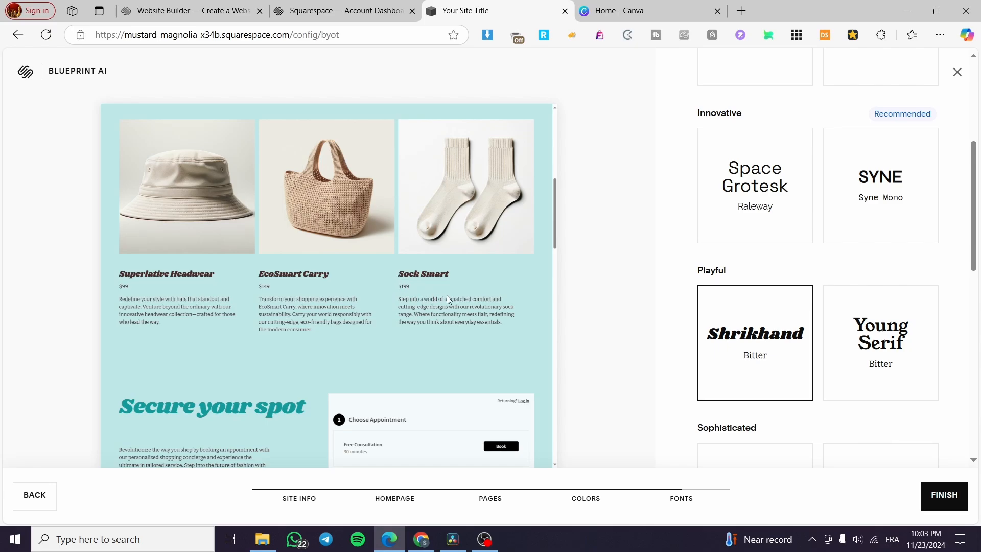
click(914, 350)
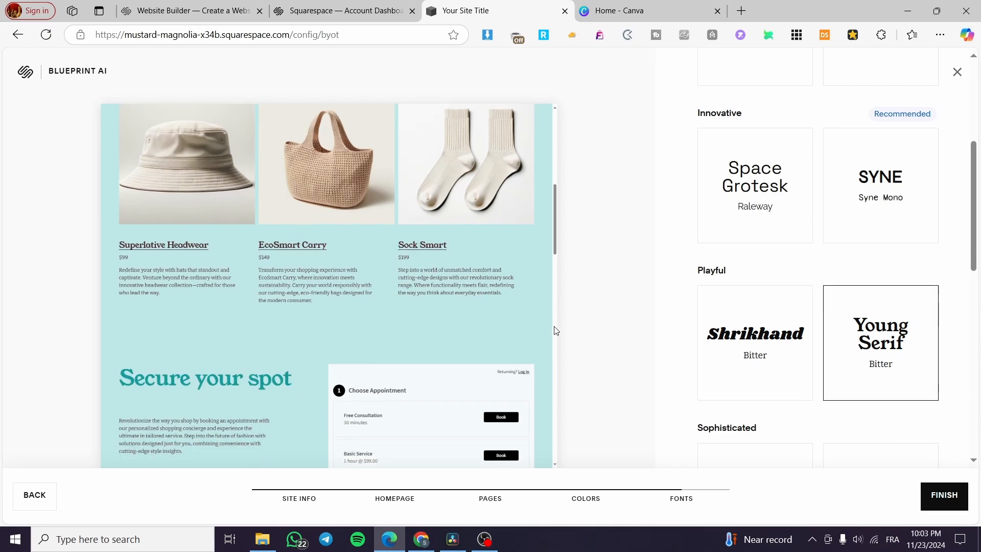
Try the Friendly Sansita with Nunito Sans font pairing and review it along the homepage preview
scroll(696, 332, down, 6)
click(858, 346)
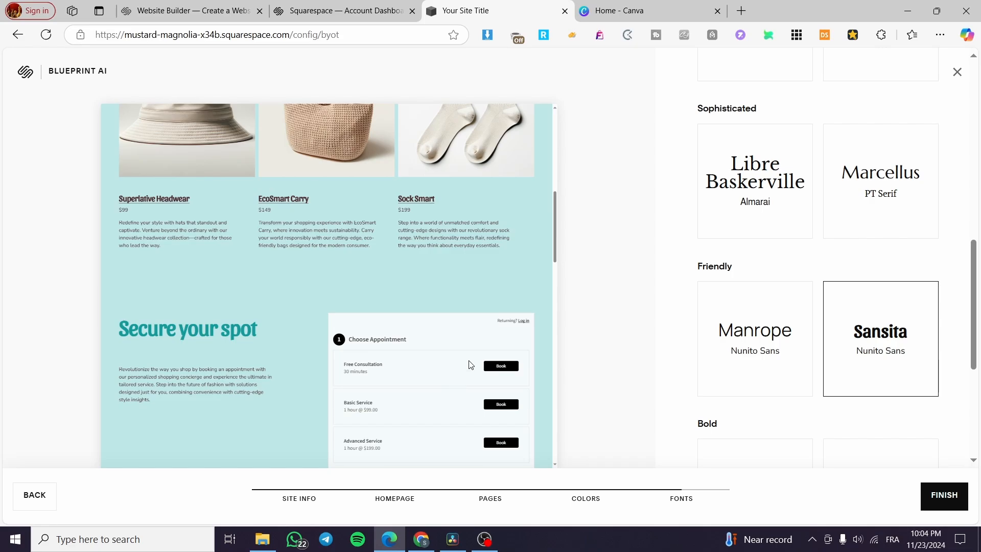
scroll(471, 364, up, 8)
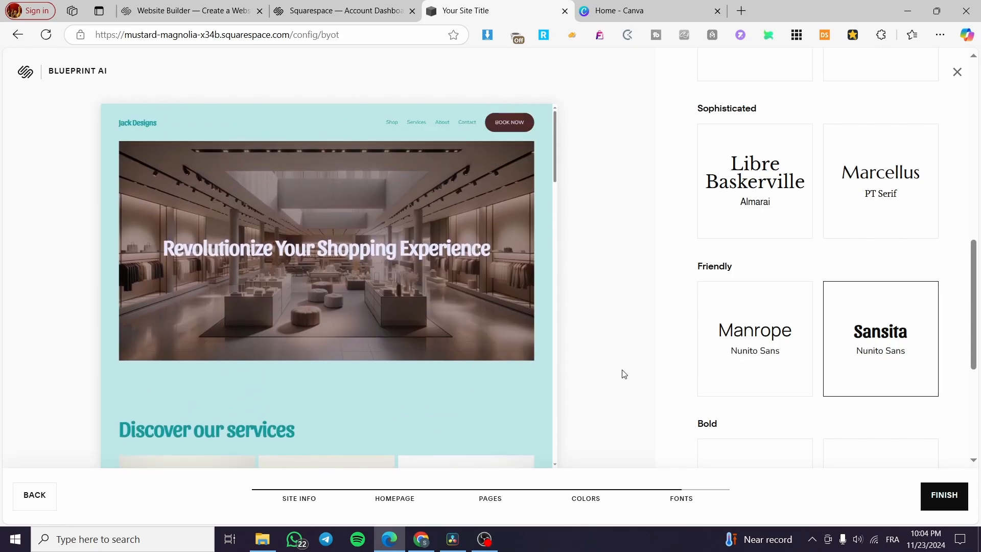
scroll(900, 373, down, 4)
scroll(402, 340, down, 5)
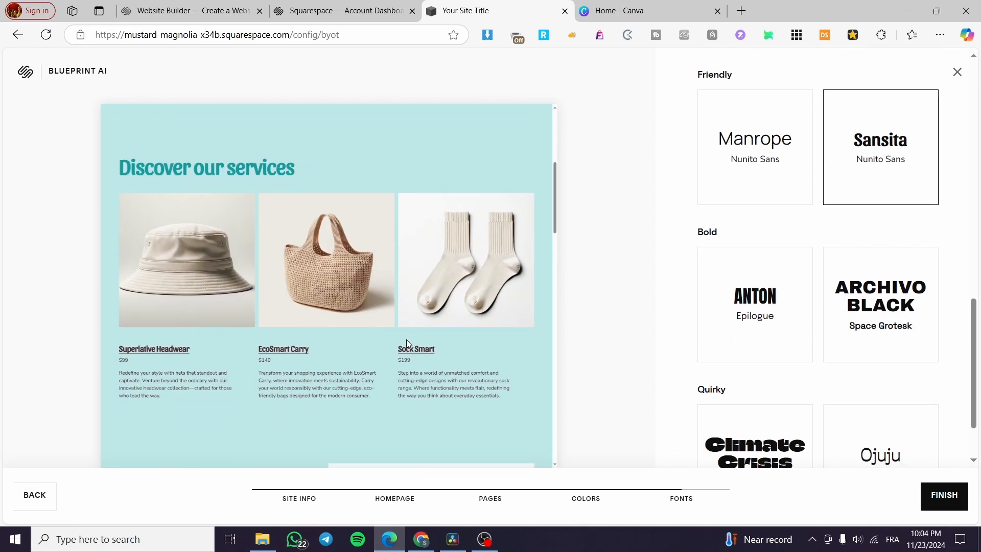
scroll(418, 340, down, 1)
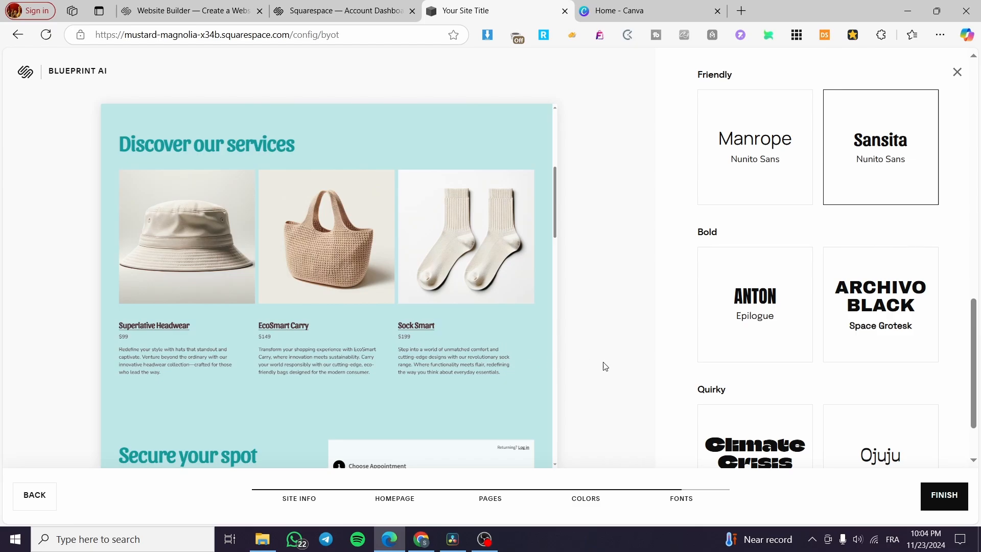
scroll(692, 411, down, 1)
Try the Quirky Climate Crisis and Ojuju pairings and the Playful Shrikhand pairing on the homepage preview
click(700, 412)
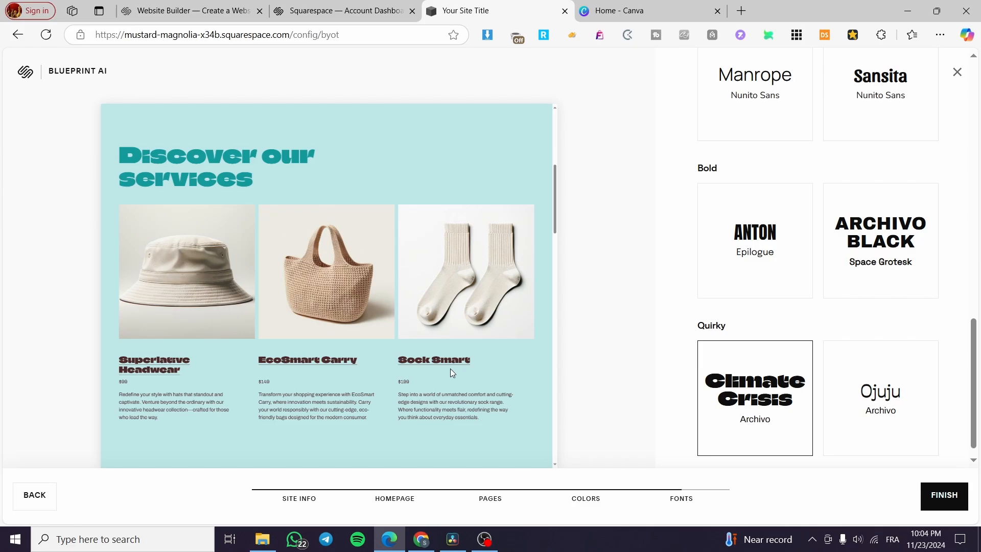
scroll(449, 369, up, 5)
click(884, 404)
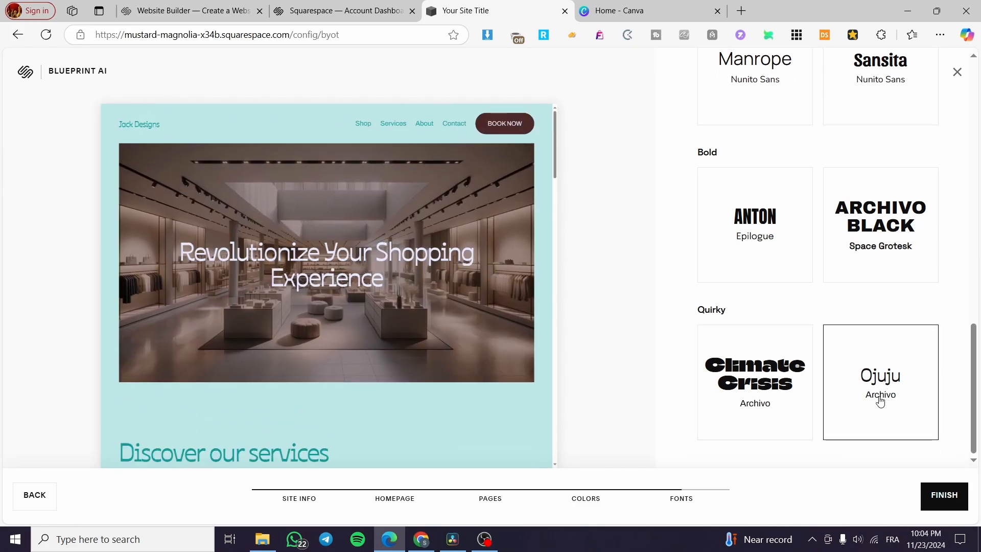
scroll(871, 399, up, 6)
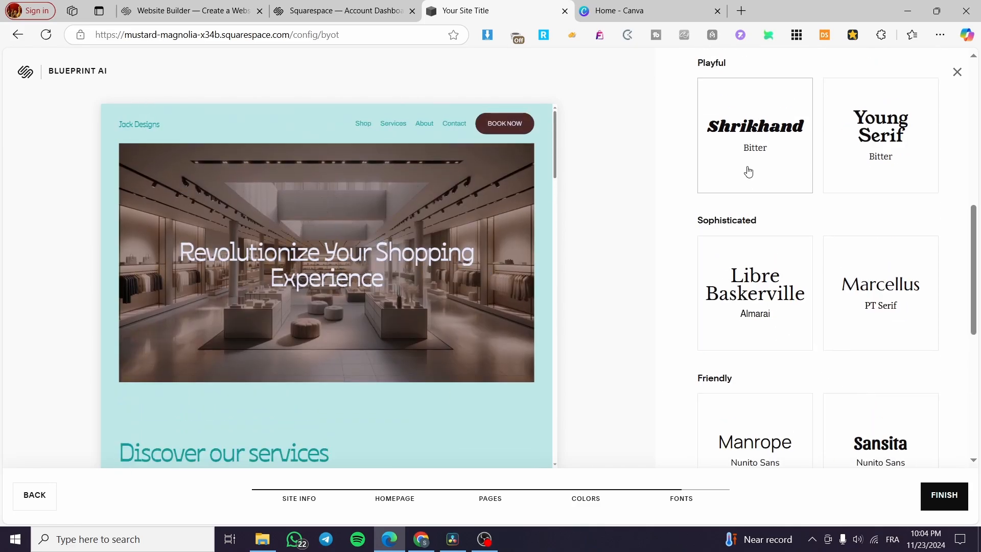
click(811, 188)
scroll(447, 352, down, 6)
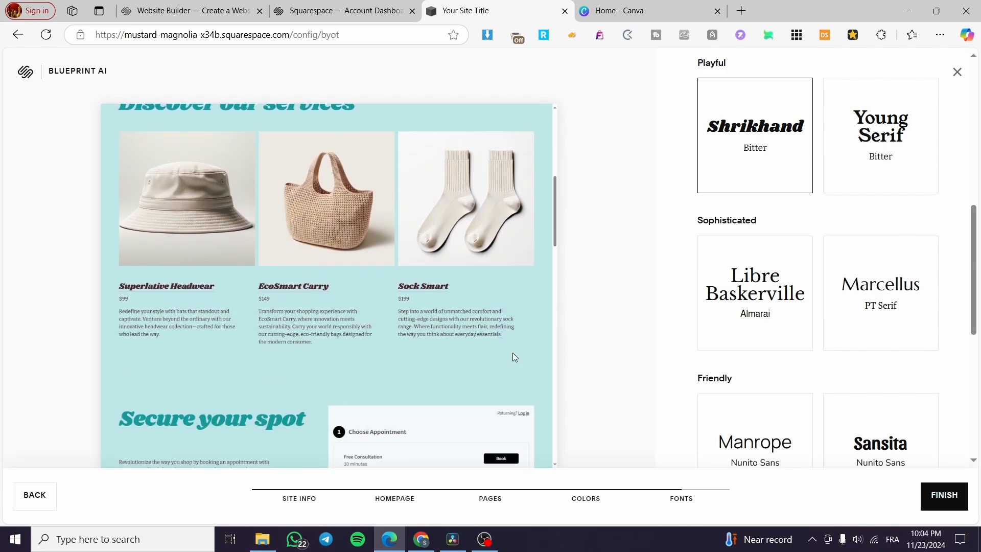
scroll(863, 389, up, 7)
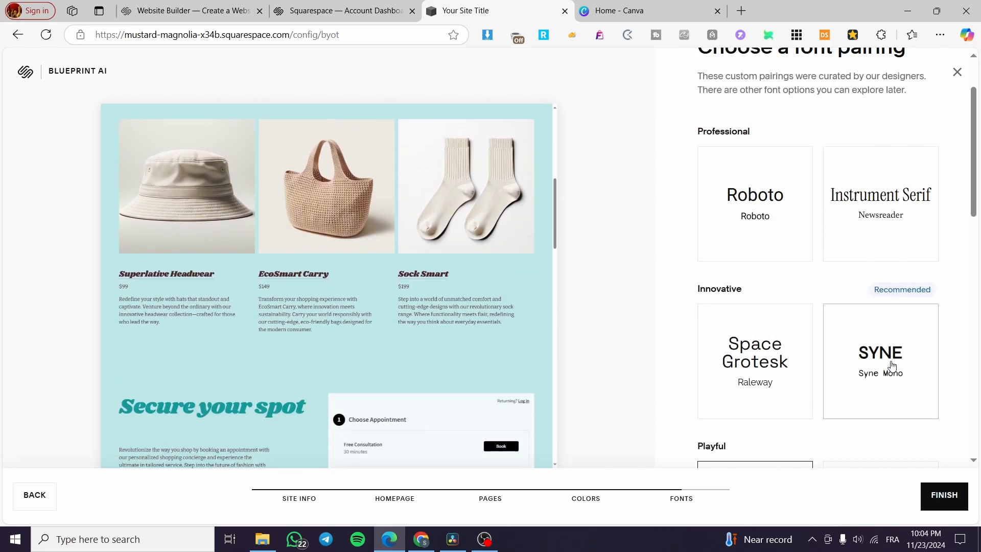
Choose the Space Grotesk with Raleway font pairing again, check it on the preview and finish the site setup
click(761, 349)
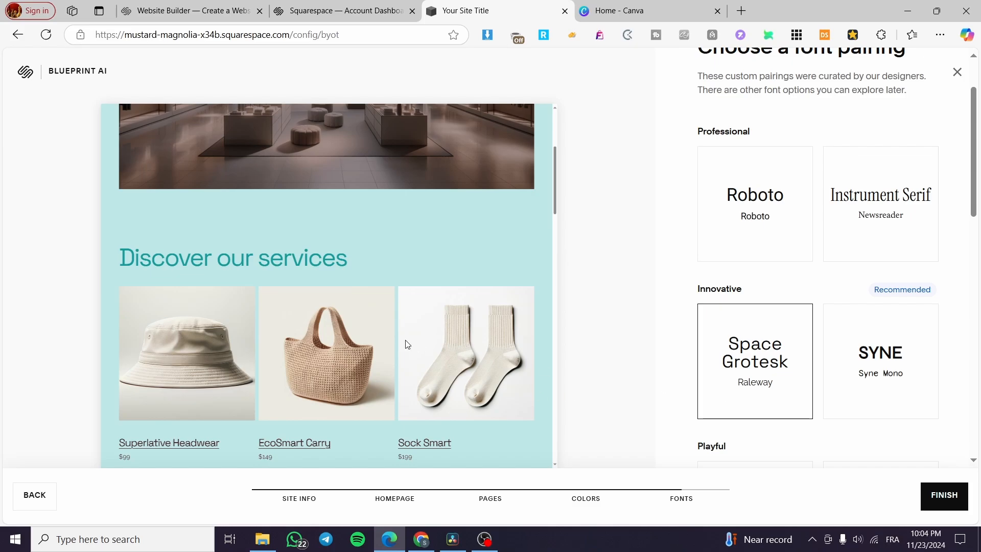
scroll(407, 344, up, 3)
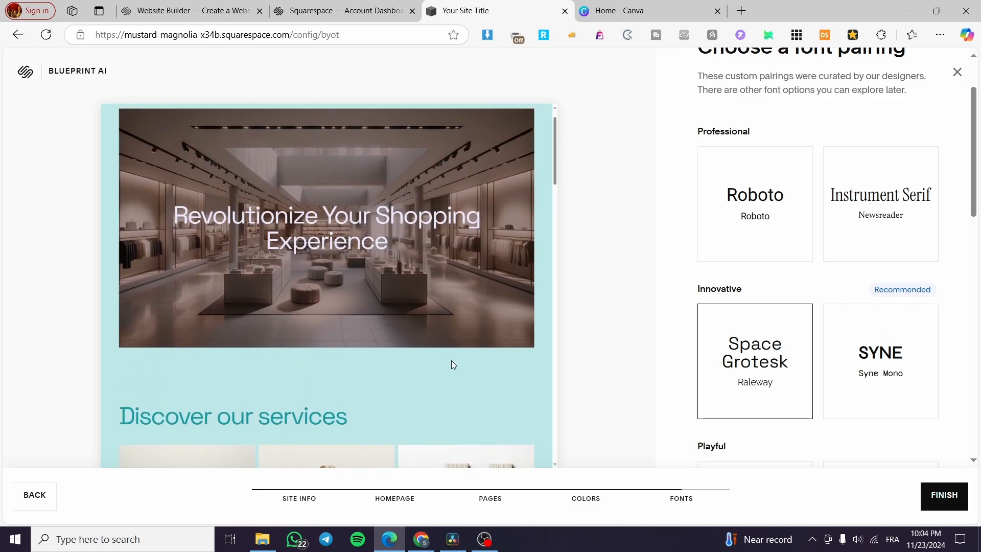
click(949, 496)
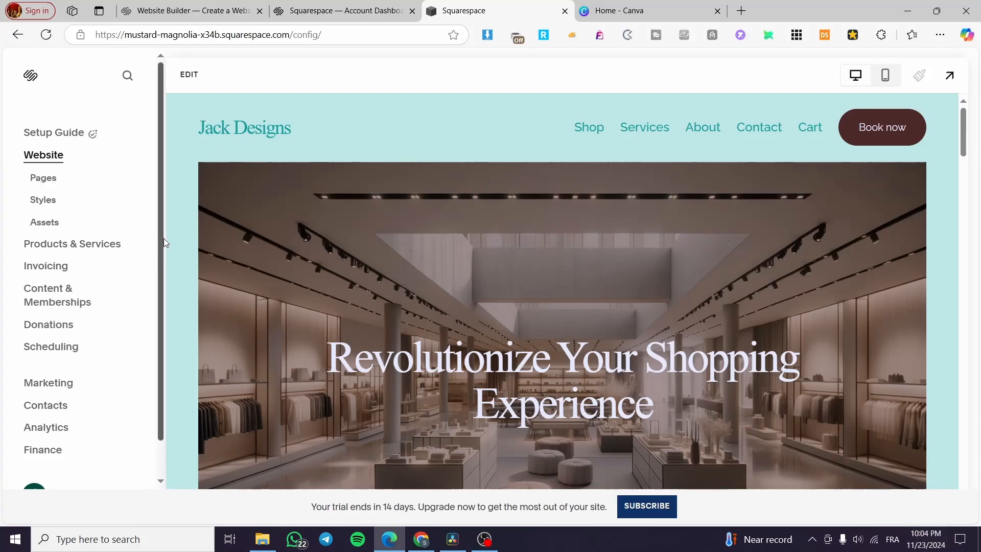
Look at the site's page list, return to the main site menu and open the homepage for editing
click(53, 186)
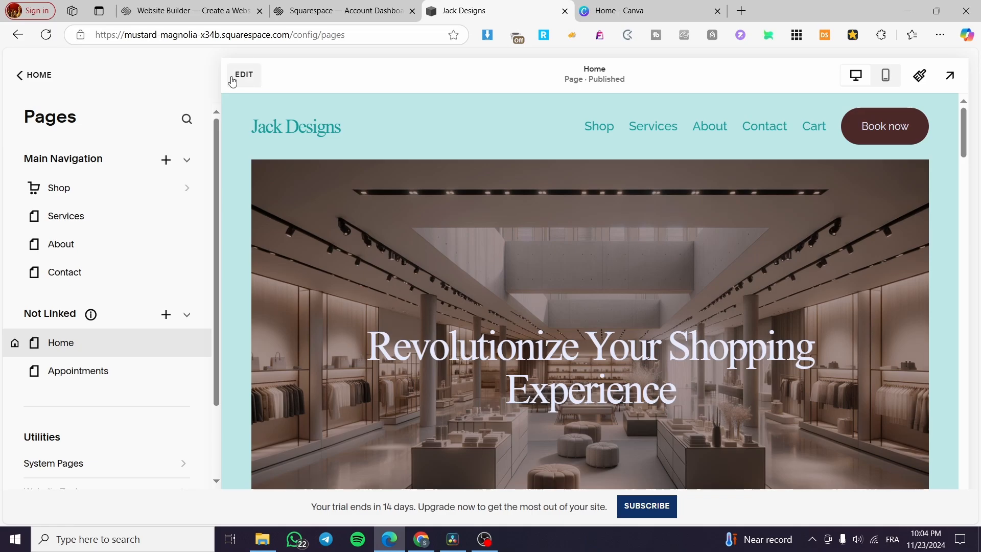
click(26, 81)
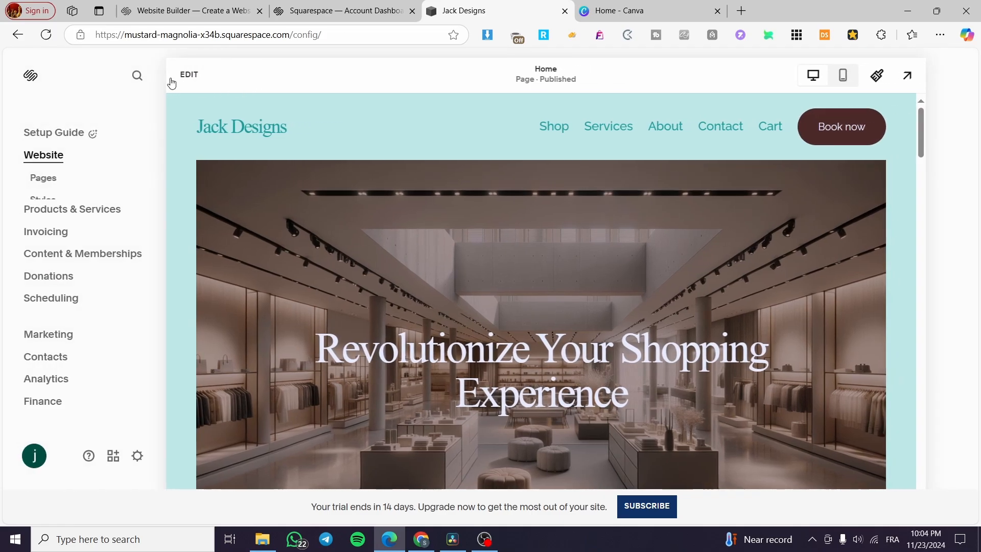
click(193, 75)
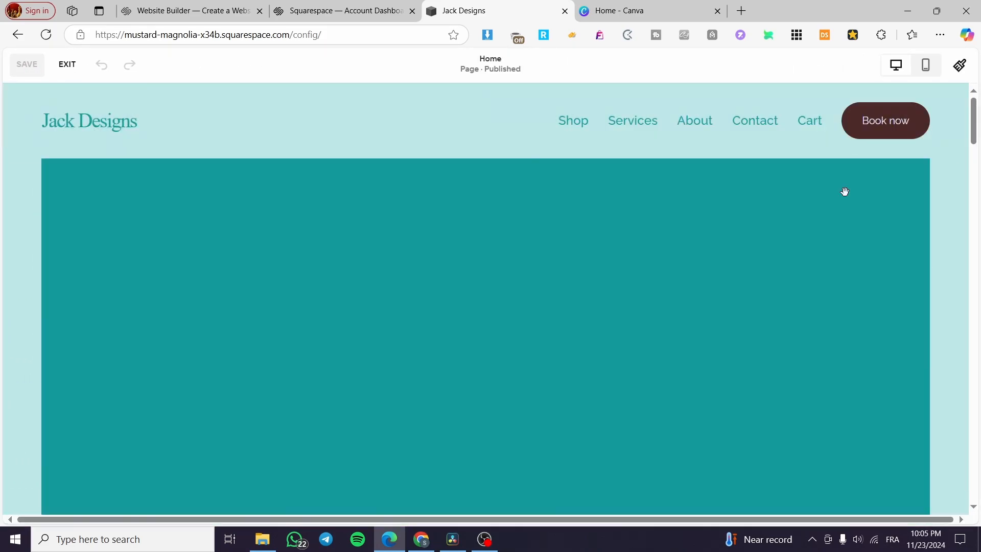
scroll(468, 210, down, 4)
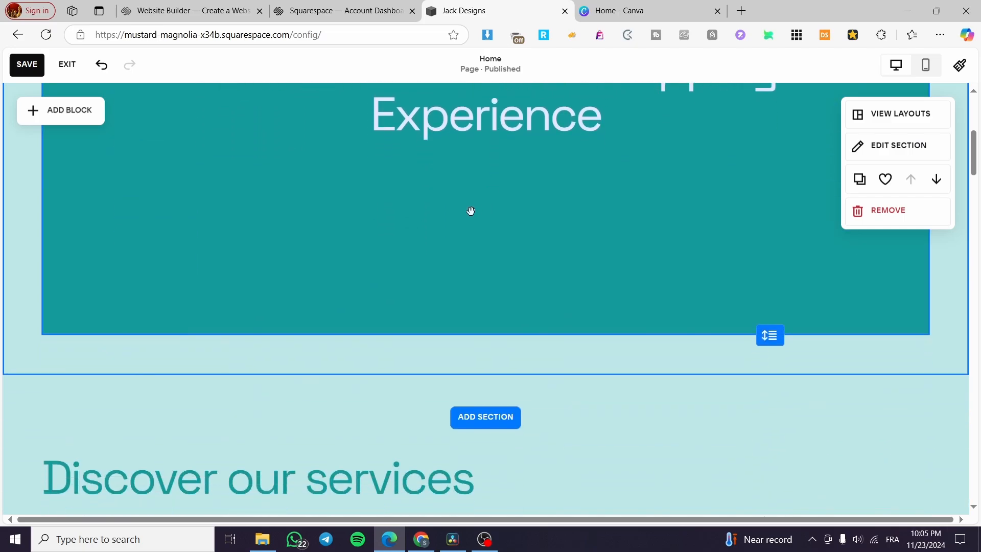
View the blocks that can be added to the homepage's first section, and exit the editor with the changes saved
click(92, 122)
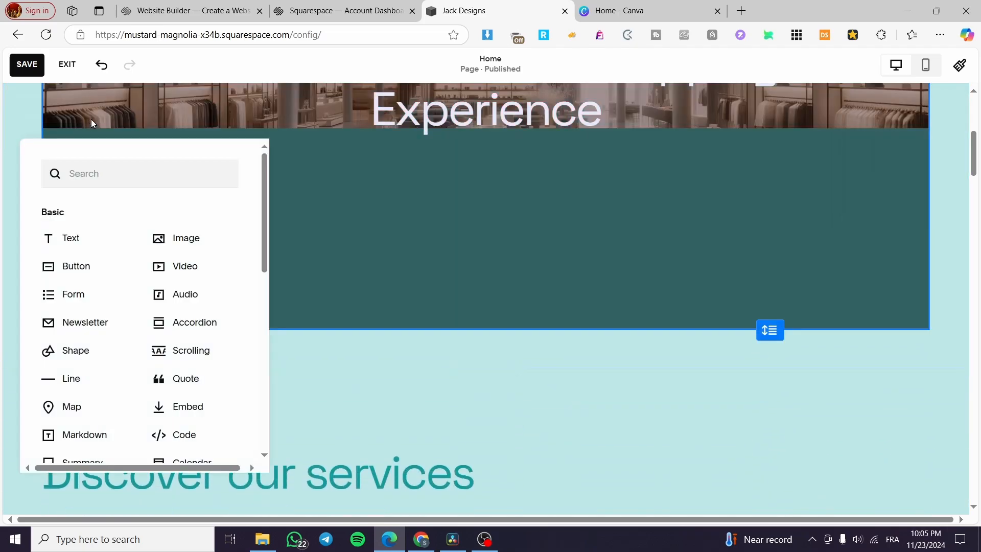
click(68, 64)
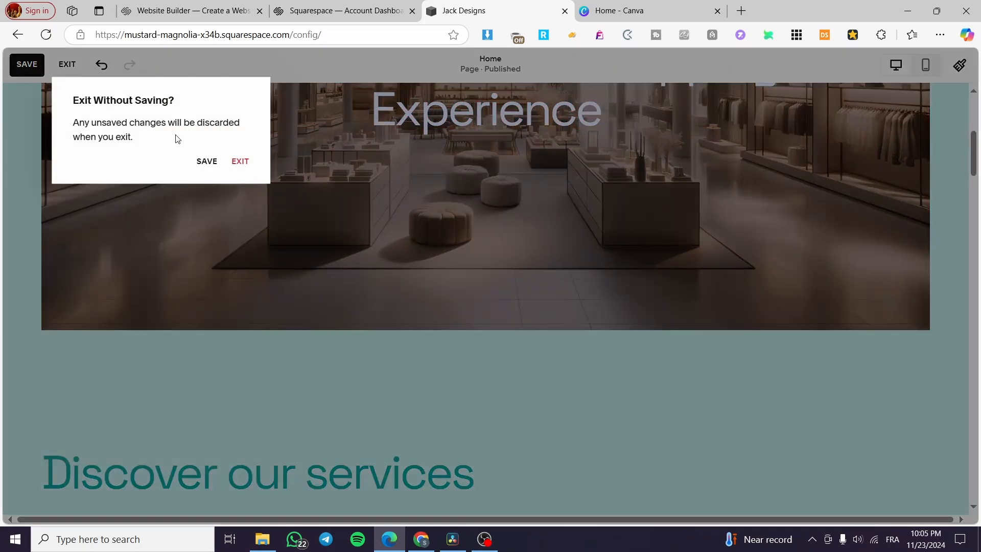
click(205, 162)
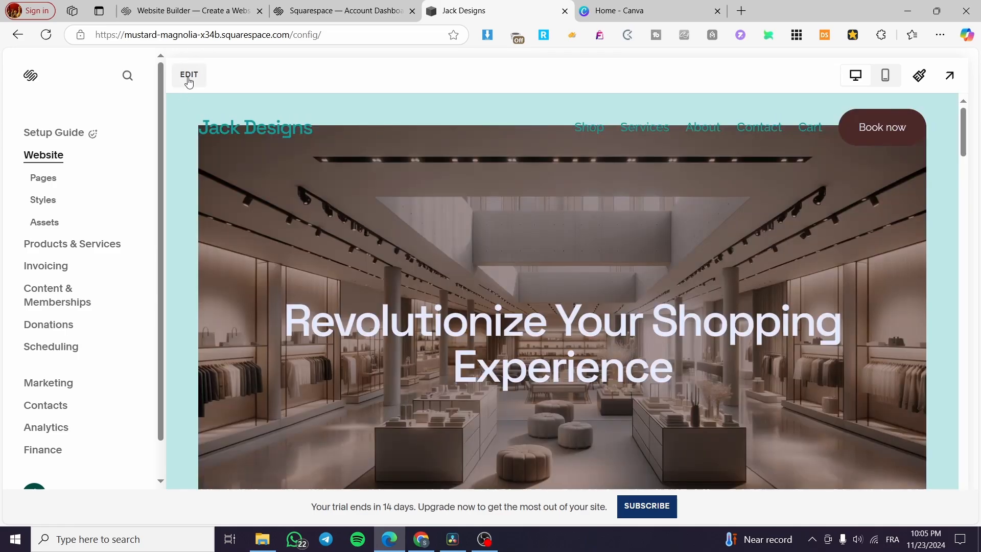
Reopen the homepage for editing, examine its header, hero and services sections, and exit the editor
click(189, 76)
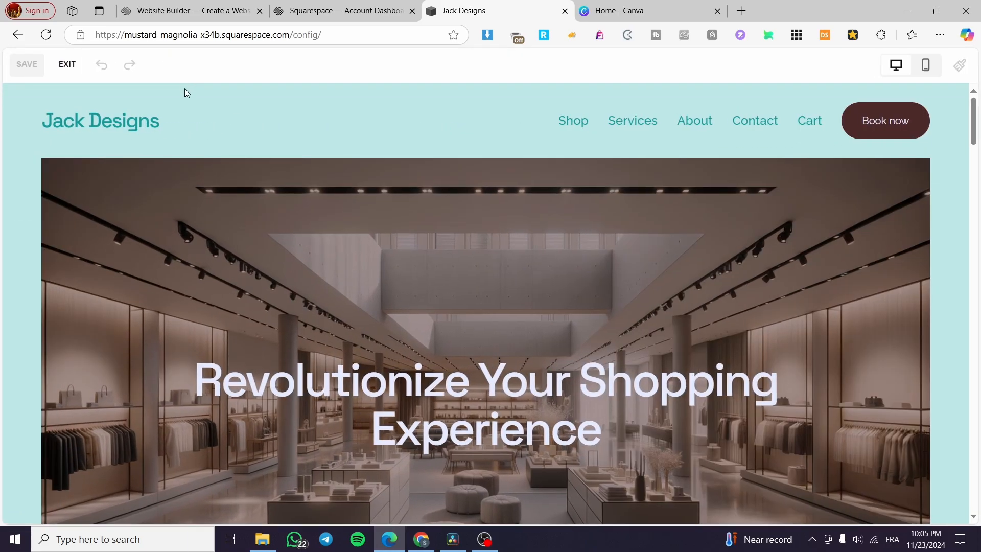
scroll(544, 278, down, 3)
scroll(490, 401, down, 15)
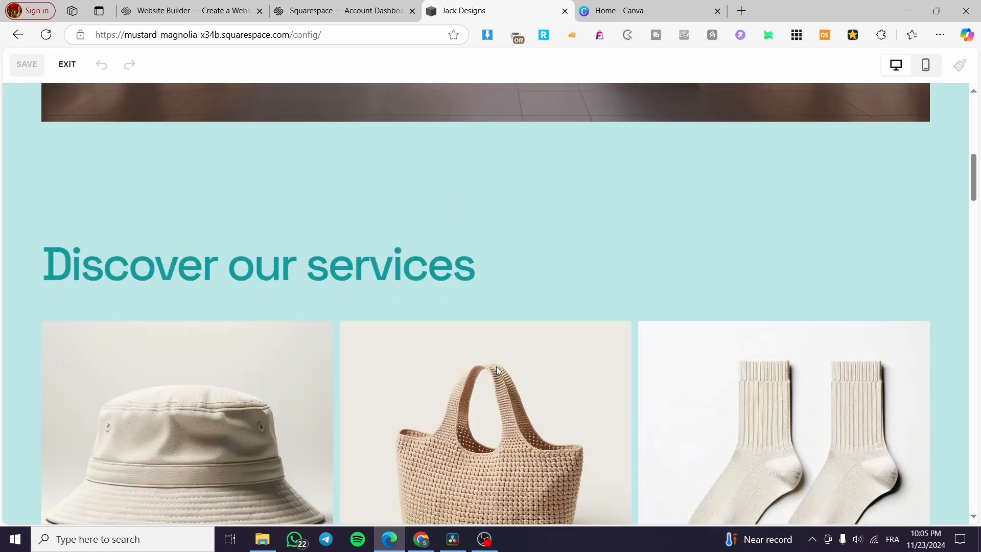
scroll(505, 334, up, 5)
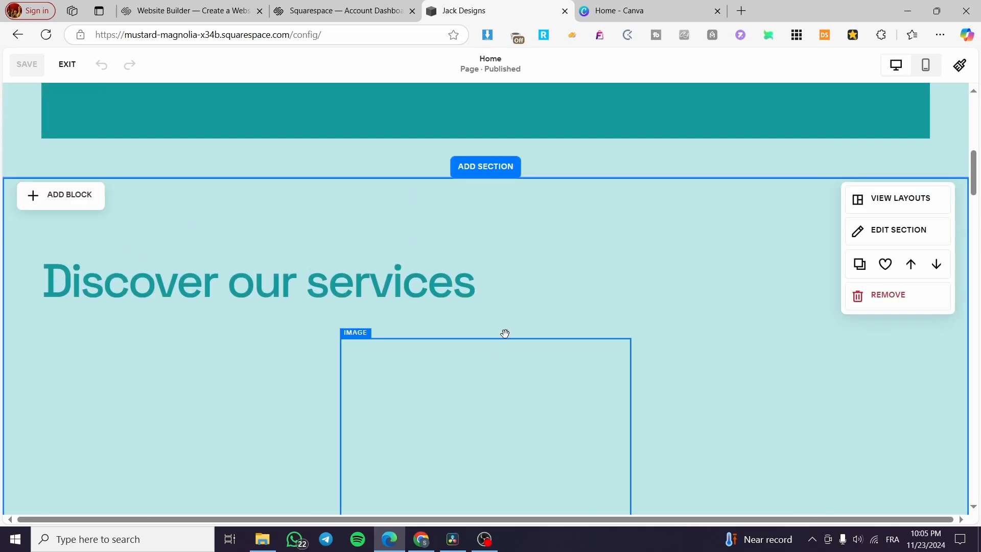
scroll(379, 300, up, 7)
scroll(438, 241, down, 9)
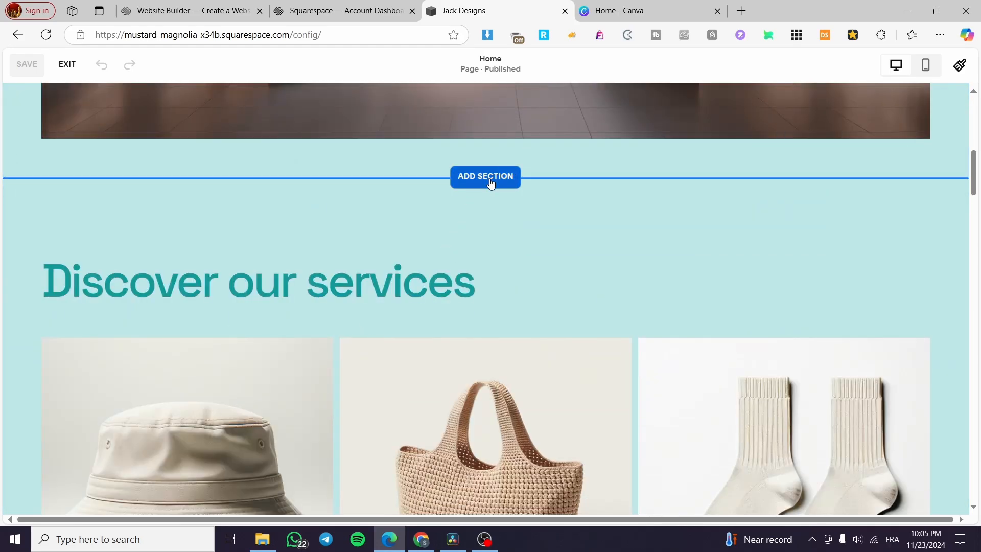
scroll(490, 182, up, 8)
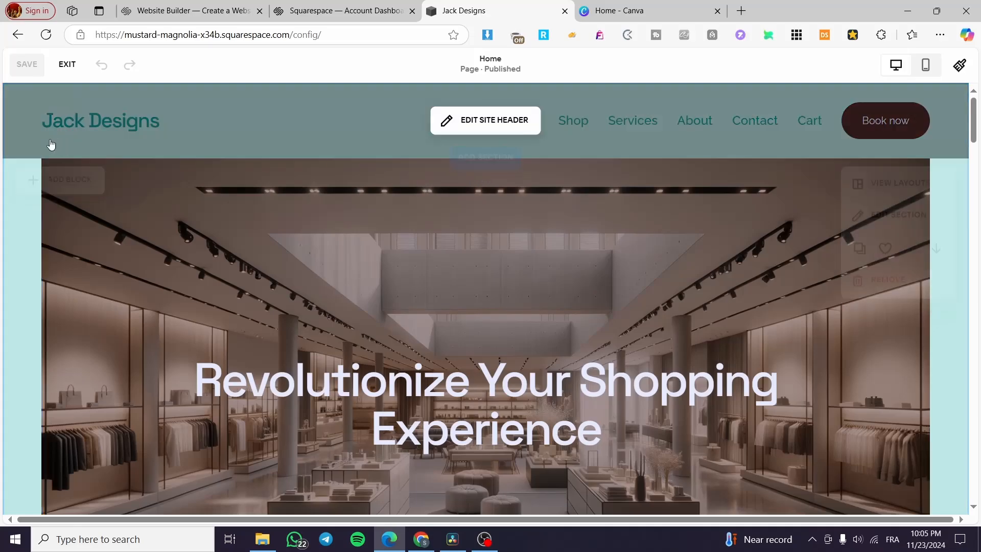
click(70, 76)
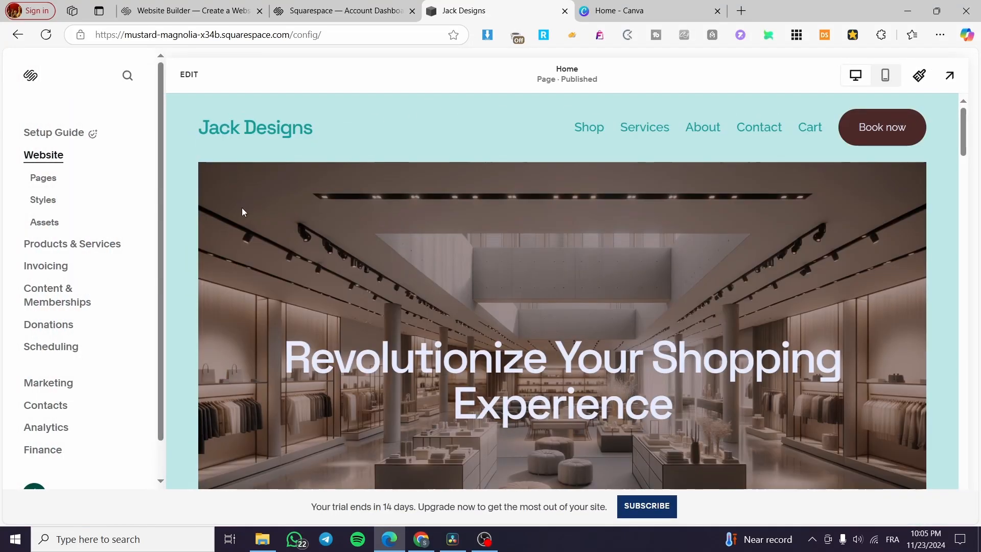
Open the site's page list and review the page types that can be added to Main Navigation
click(43, 178)
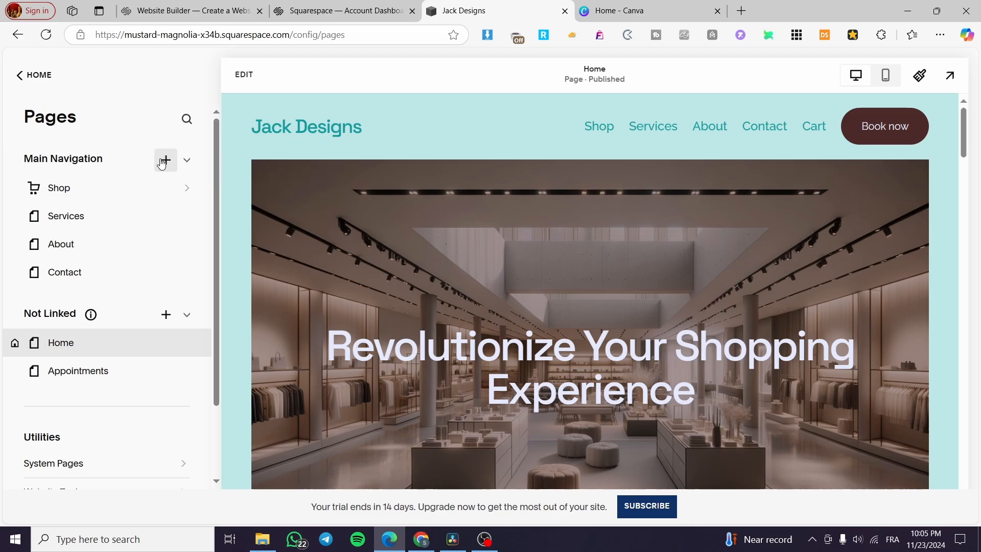
click(163, 162)
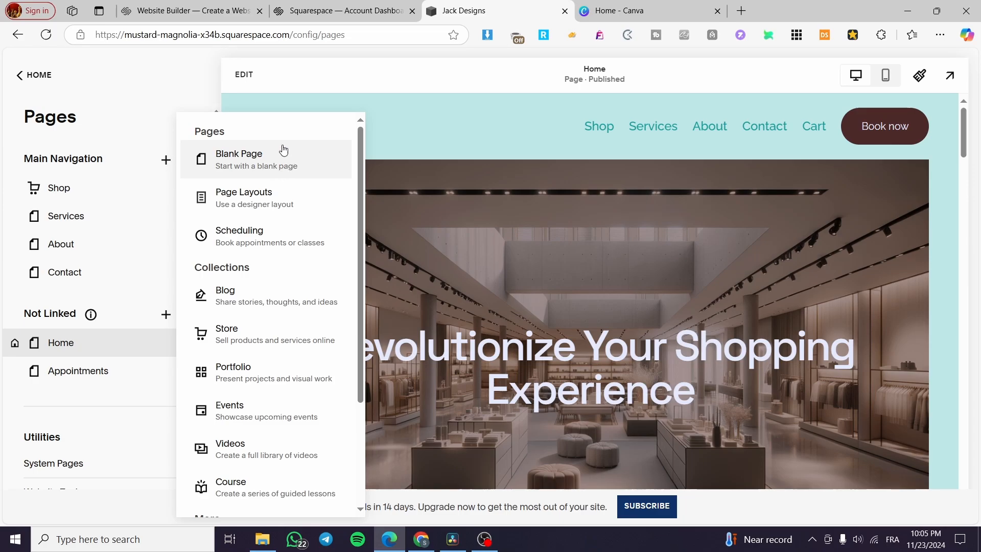
scroll(314, 256, down, 2)
scroll(317, 357, down, 1)
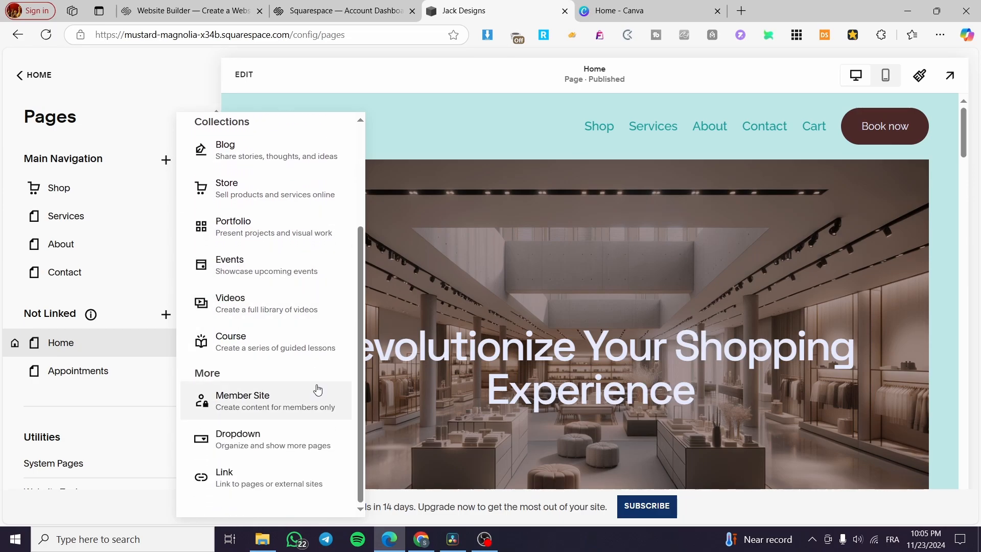
scroll(318, 385, up, 3)
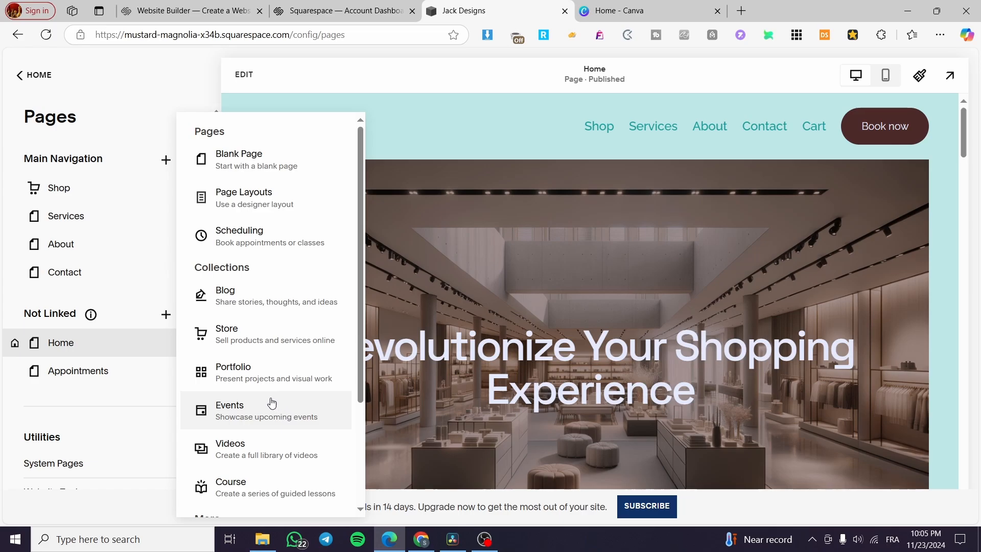
Add a portfolio page to Main Navigation using the six-project grid layout and name it Portfolio
click(306, 372)
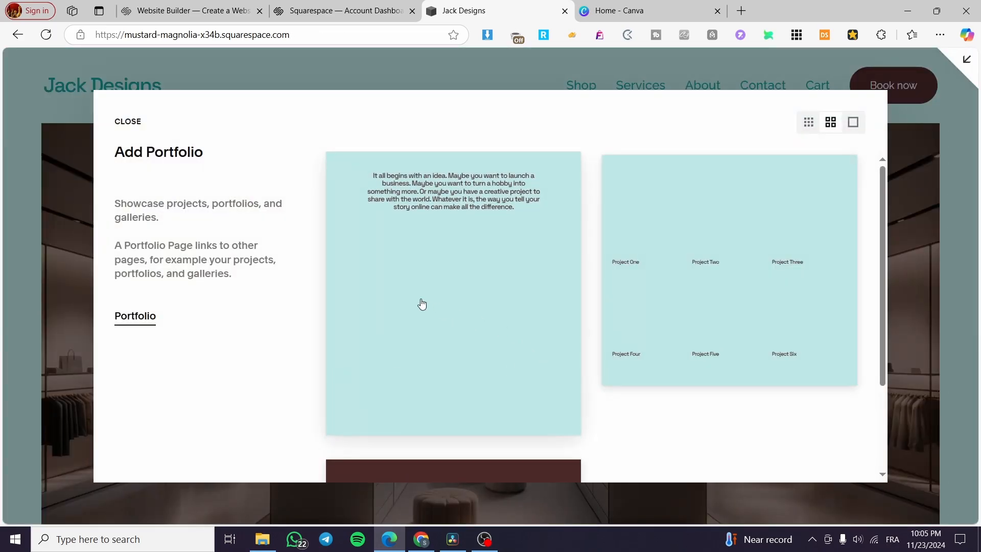
scroll(541, 243, down, 2)
scroll(659, 332, up, 2)
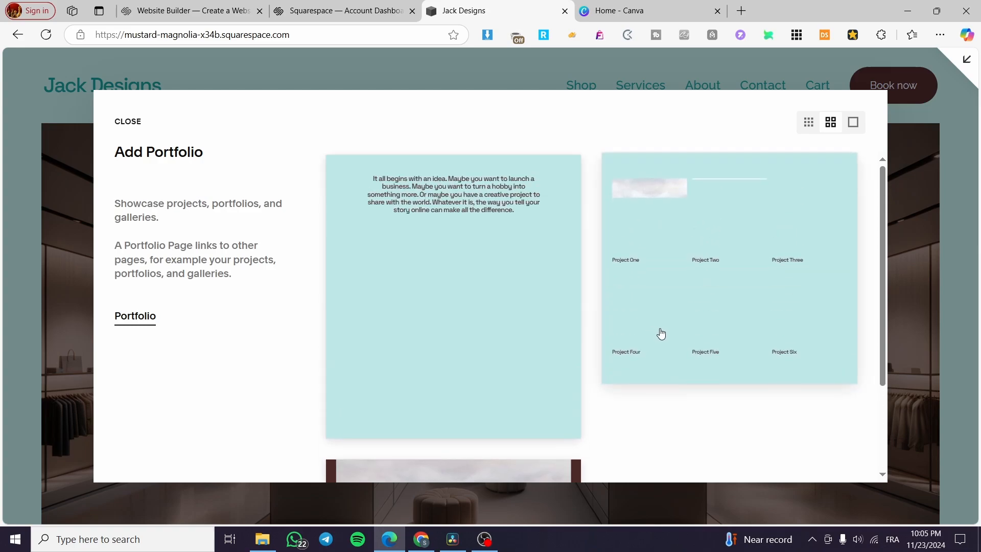
scroll(592, 216, down, 2)
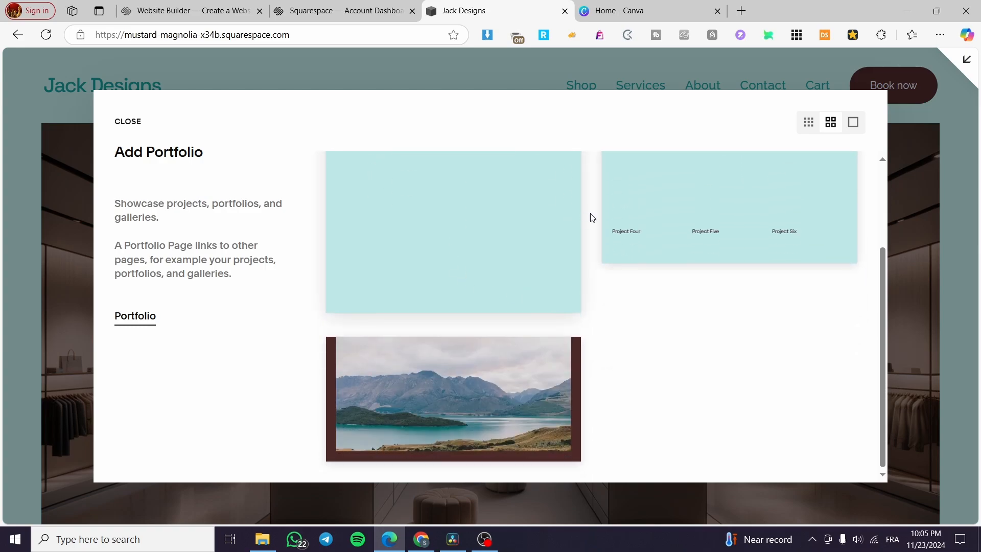
scroll(615, 332, up, 2)
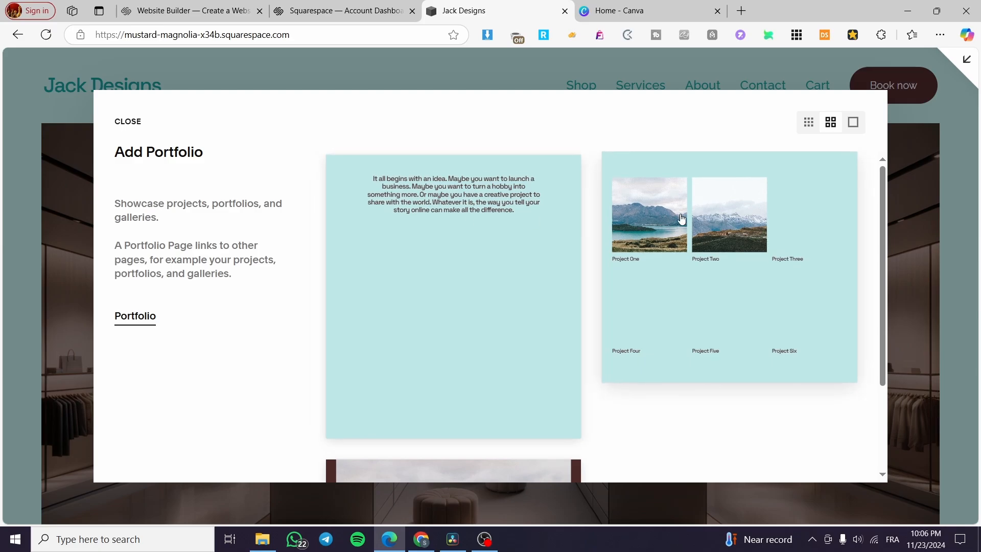
scroll(659, 251, down, 2)
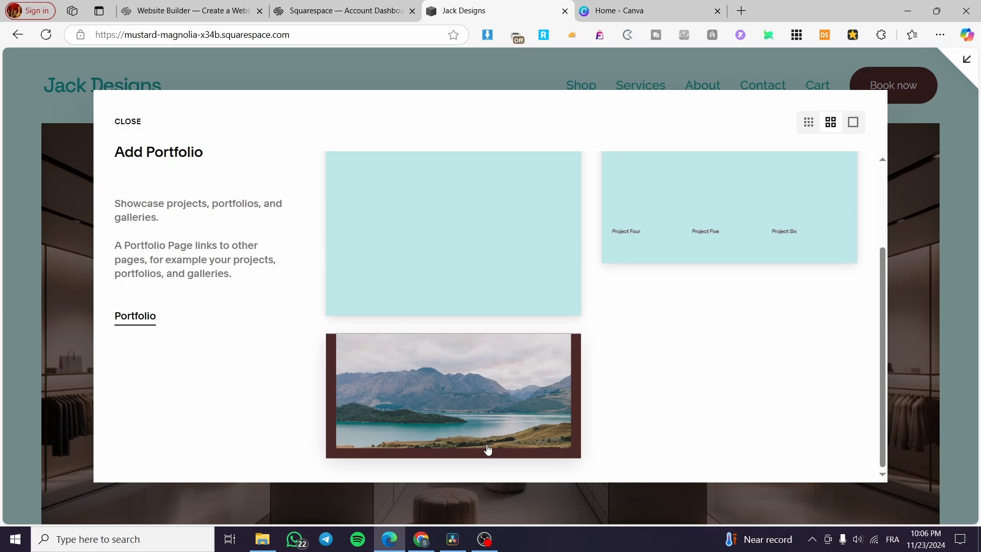
click(688, 215)
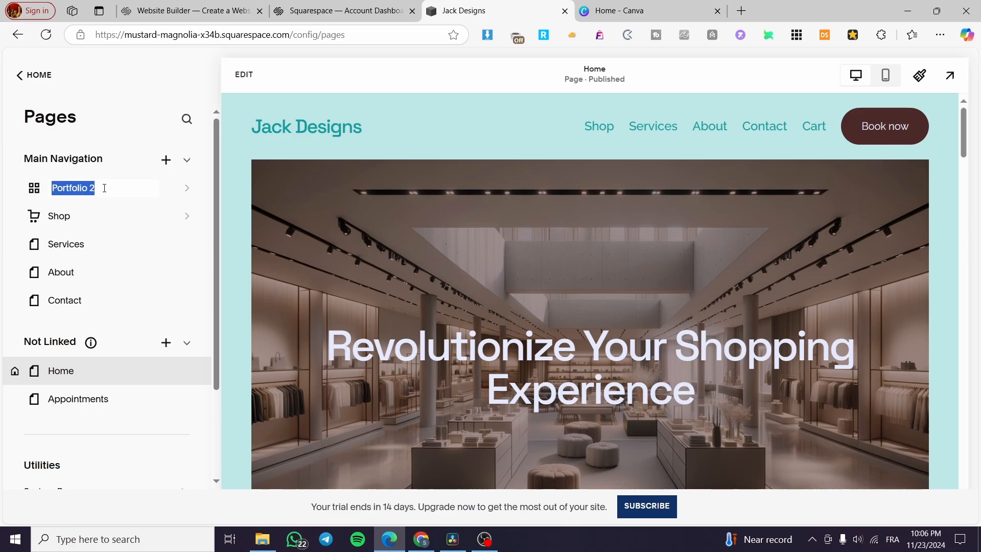
double_click(103, 188)
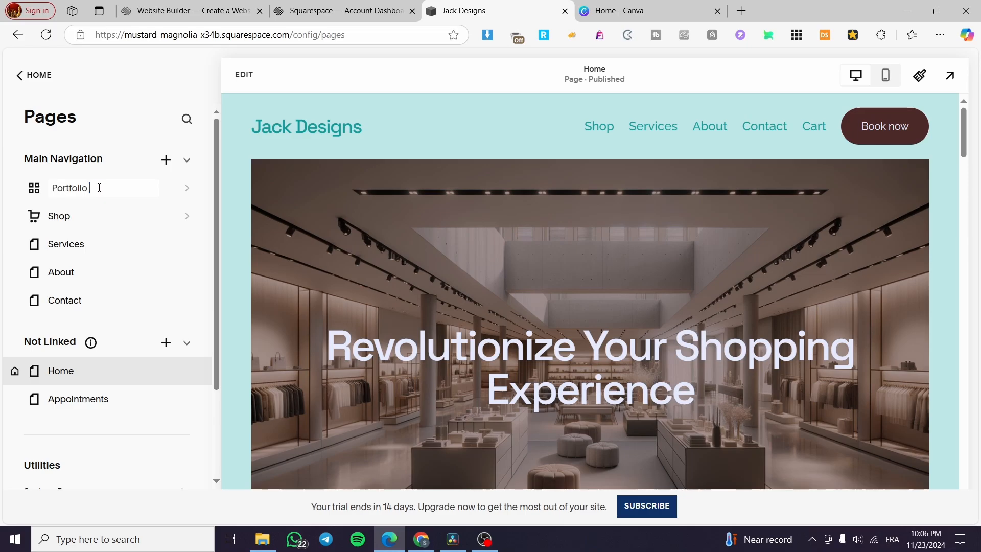
key(BackSpace)
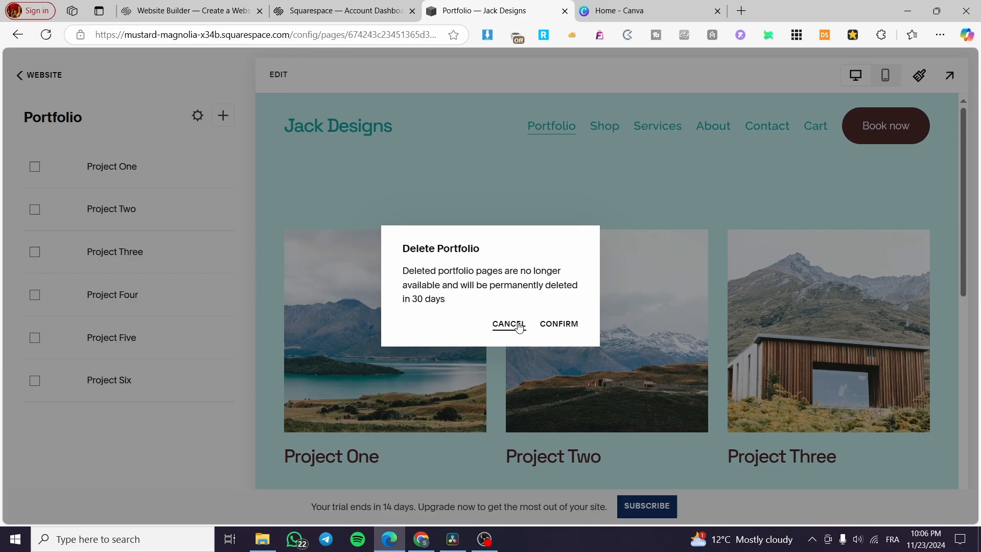
Cancel deleting the portfolio and look through the project grid and footer of the Portfolio page
click(509, 324)
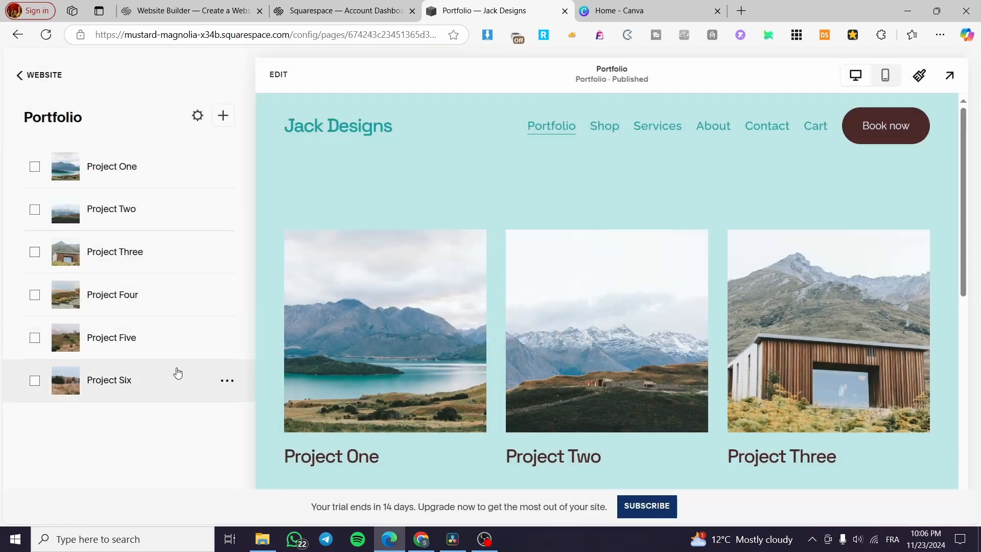
scroll(615, 335, down, 8)
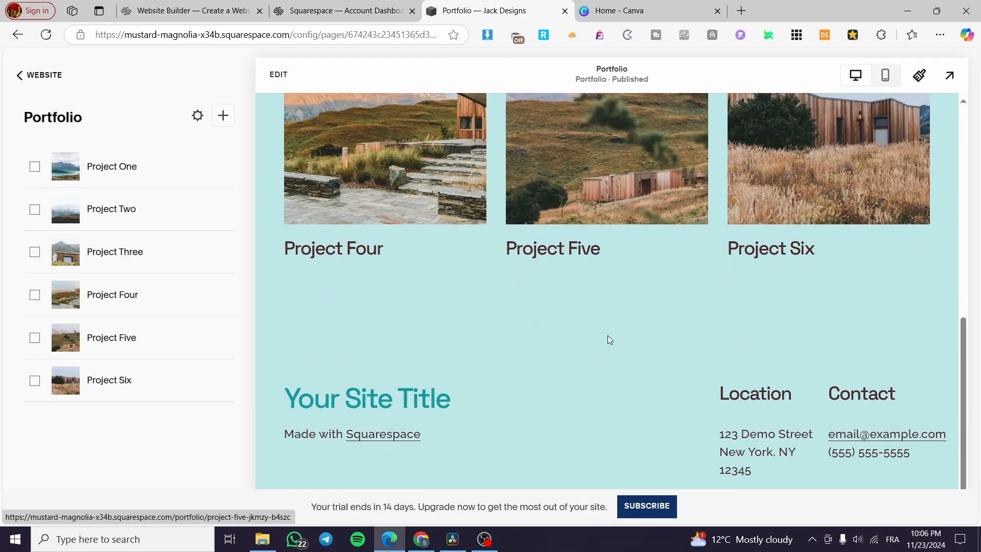
scroll(601, 388, up, 10)
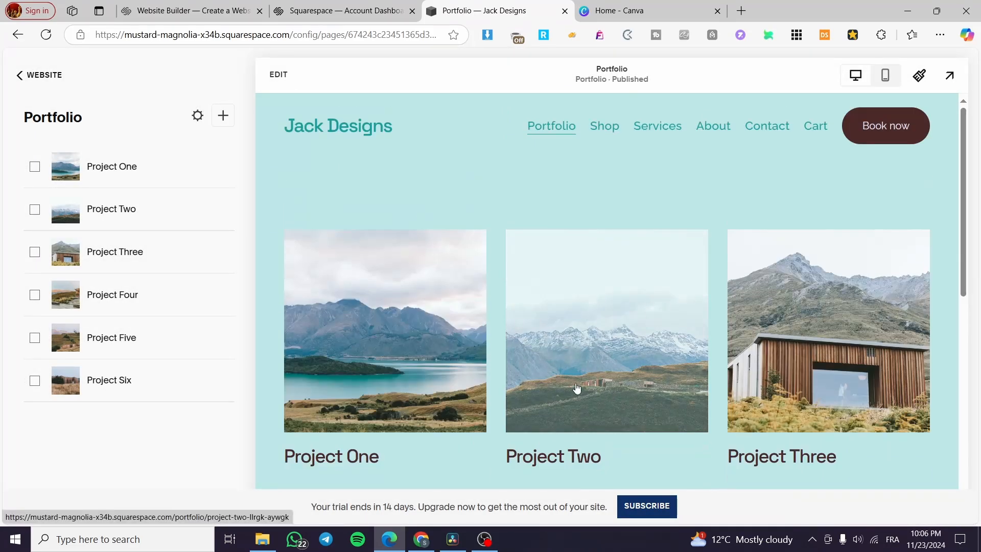
scroll(376, 350, down, 3)
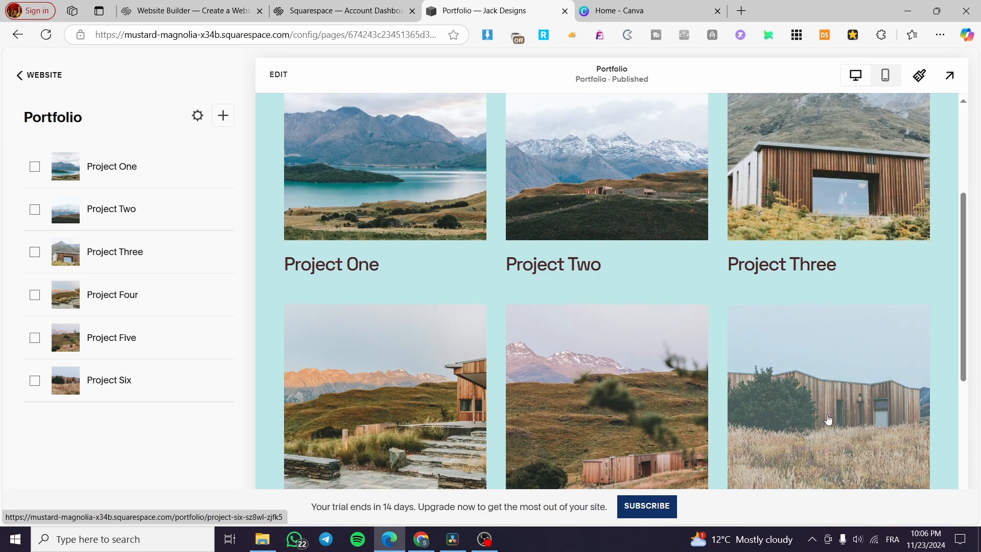
scroll(381, 338, down, 5)
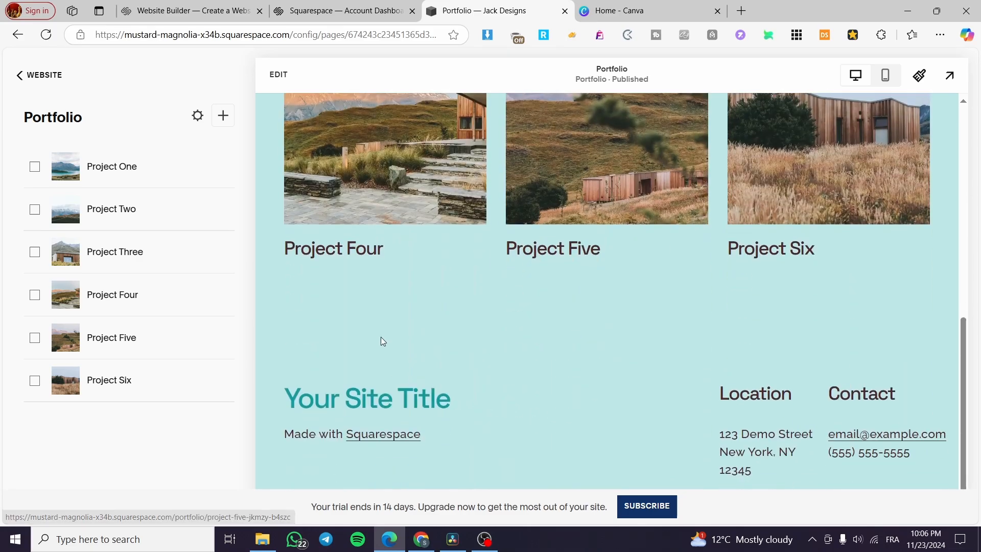
Open Project One from the portfolio and examine its intro text and images
click(119, 167)
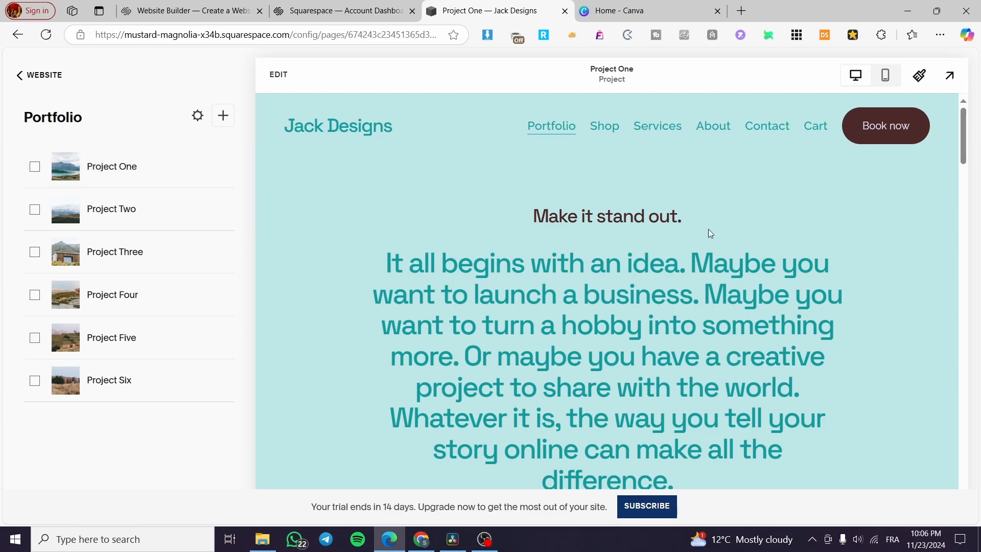
scroll(594, 222, down, 3)
scroll(609, 197, up, 3)
scroll(649, 298, down, 5)
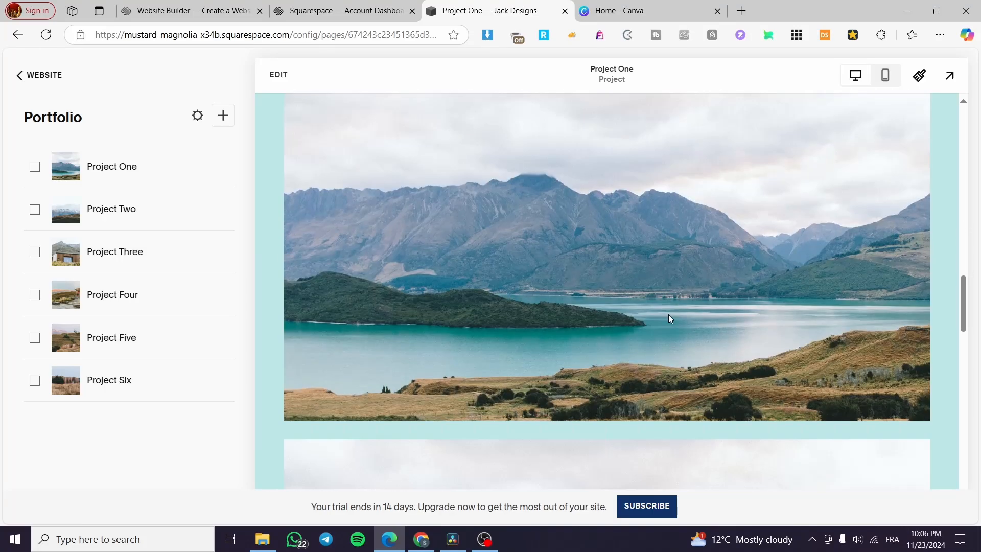
scroll(699, 324, down, 3)
scroll(968, 414, down, 4)
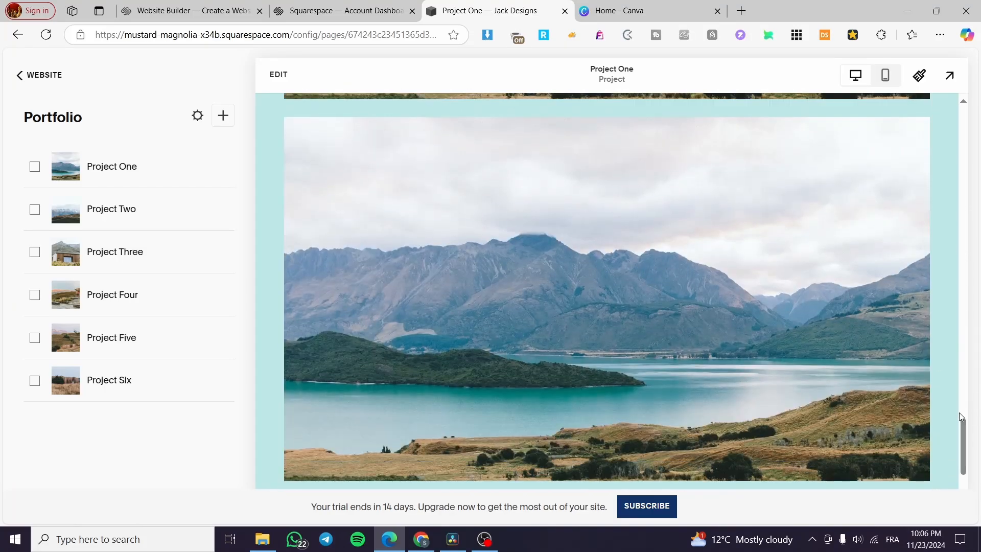
drag(963, 428, 966, 70)
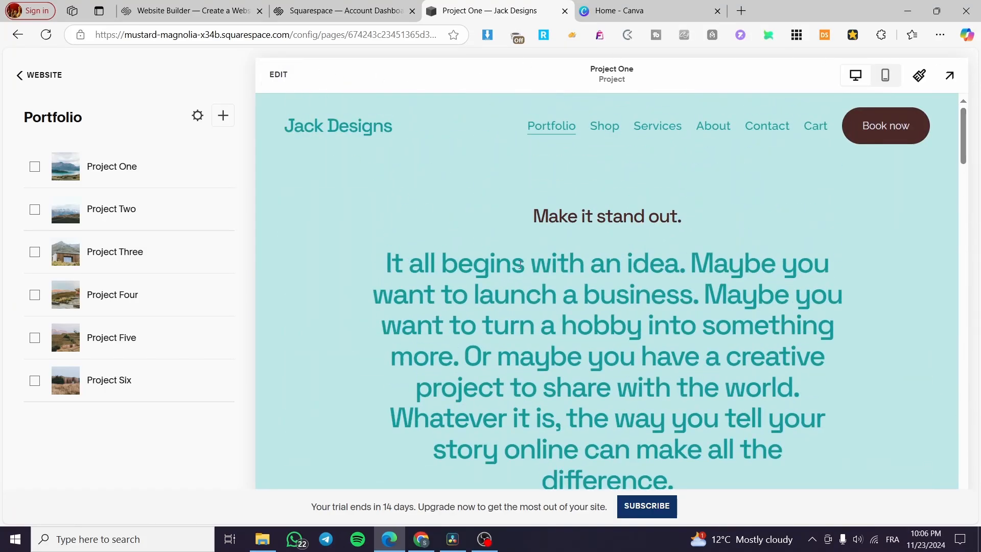
View the general settings of Project One, including its featured image, title and URL slug, and close them
click(227, 167)
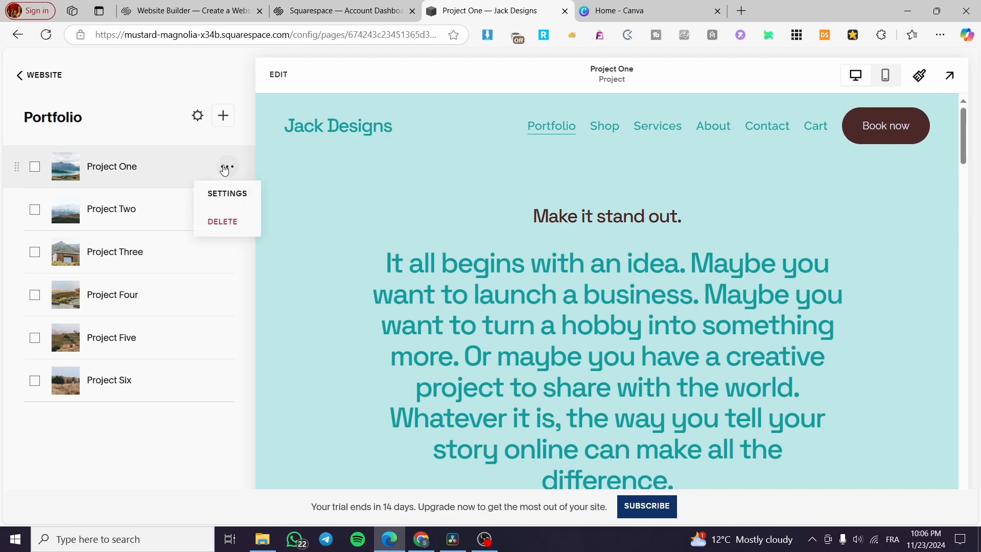
click(226, 193)
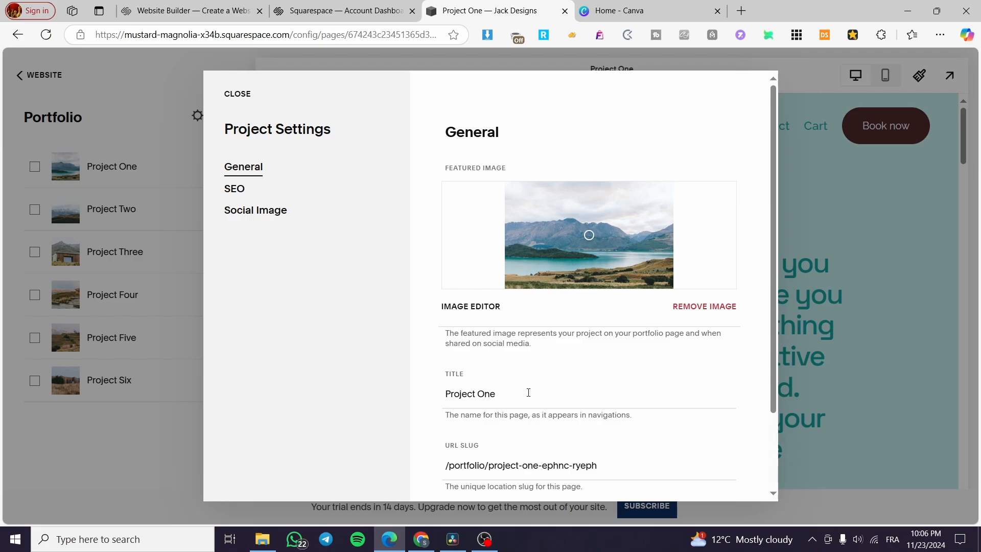
drag(496, 393, 443, 395)
scroll(398, 372, down, 2)
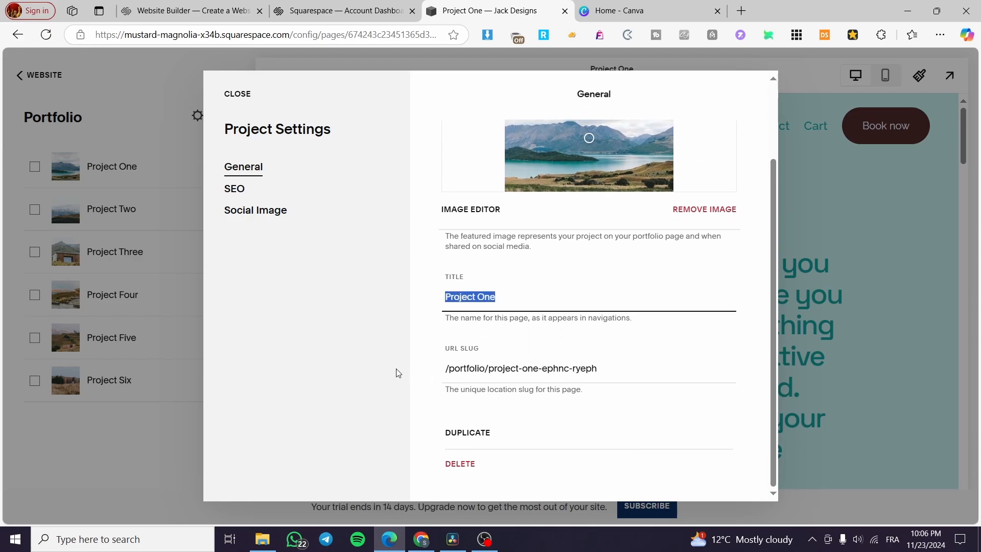
click(797, 107)
Open Project One for editing and replace its "Make it stand out." heading with "This is the sample n°1."
click(279, 75)
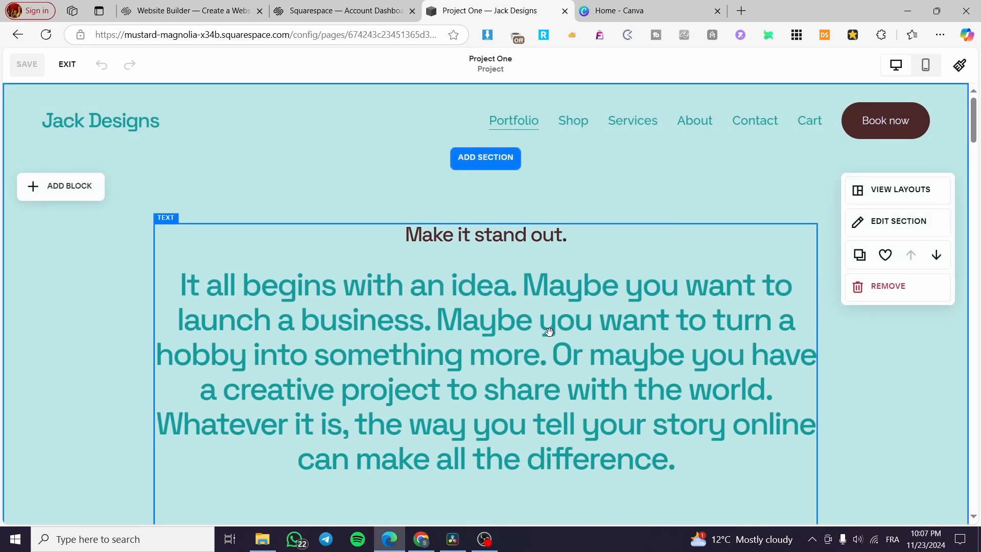
click(482, 311)
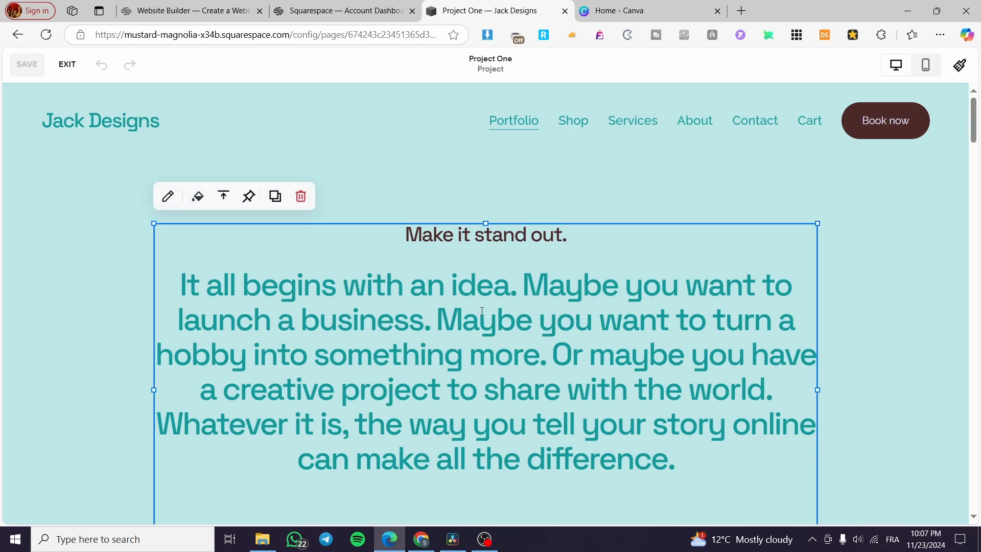
click(563, 240)
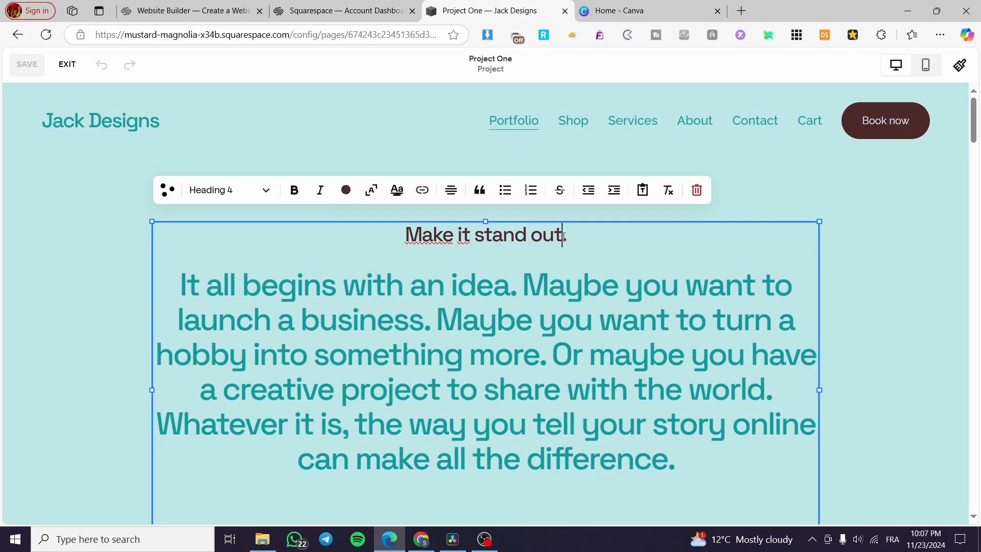
drag(563, 237, 401, 230)
text(Tho.)
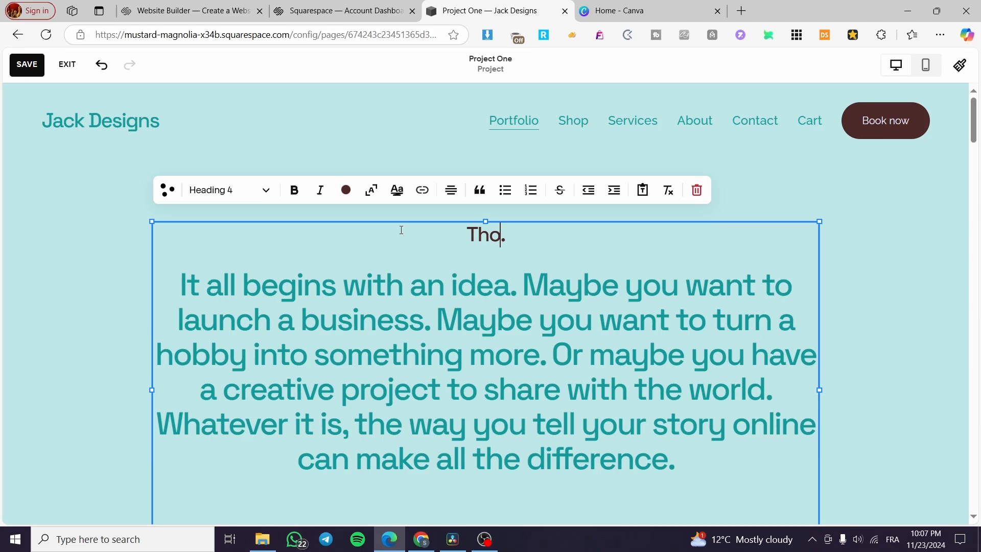
key(BackSpace)
text(is is the sample)
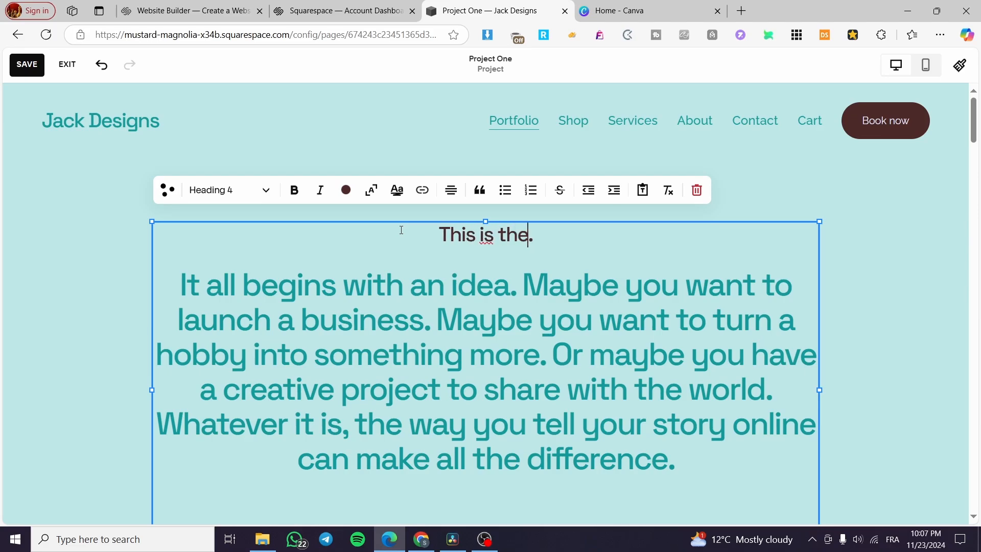
text( n)
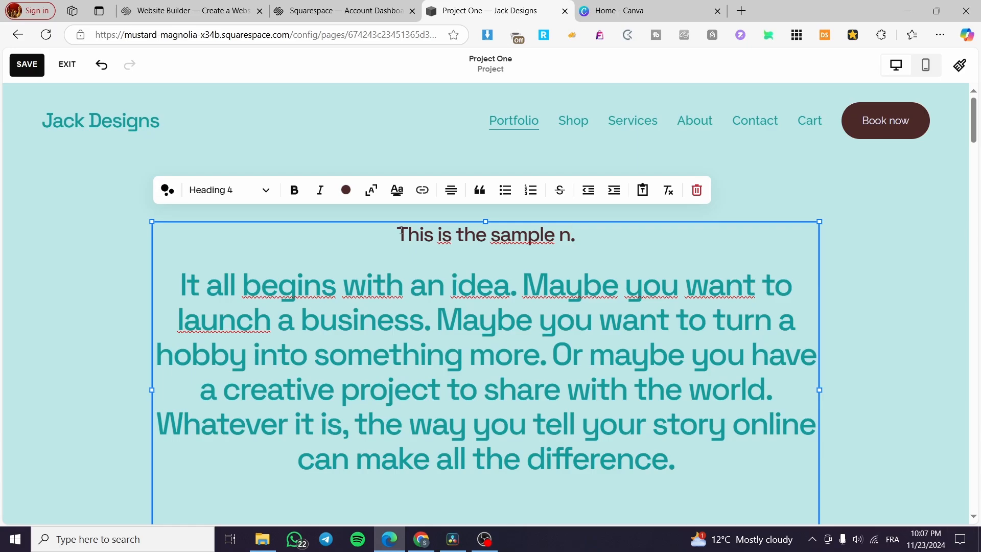
text(°1)
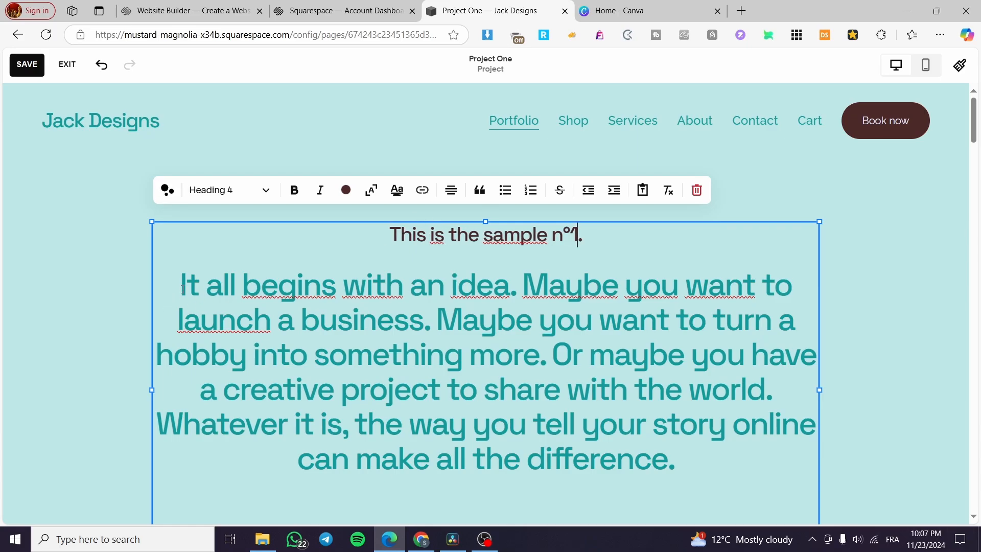
drag(182, 288, 705, 236)
scroll(255, 211, up, 5)
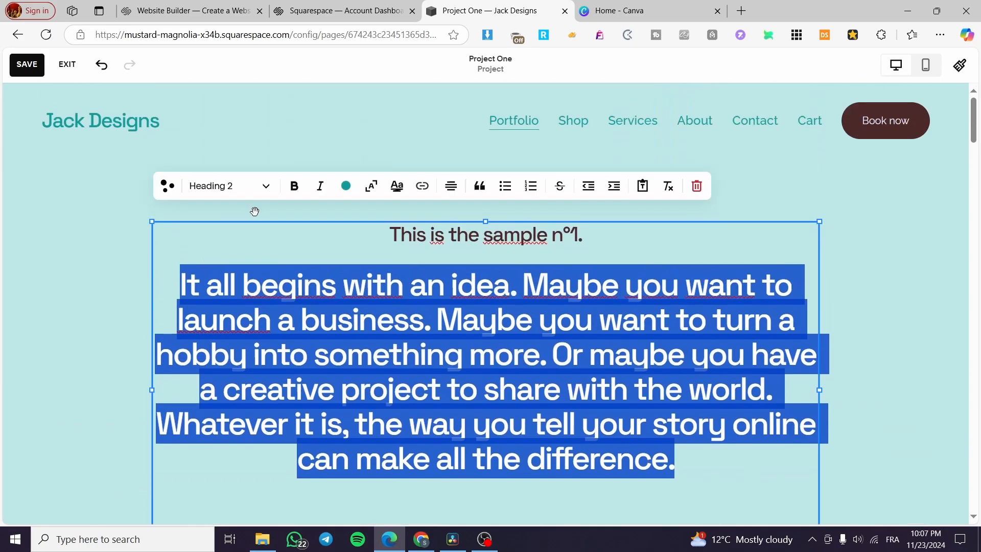
click(163, 189)
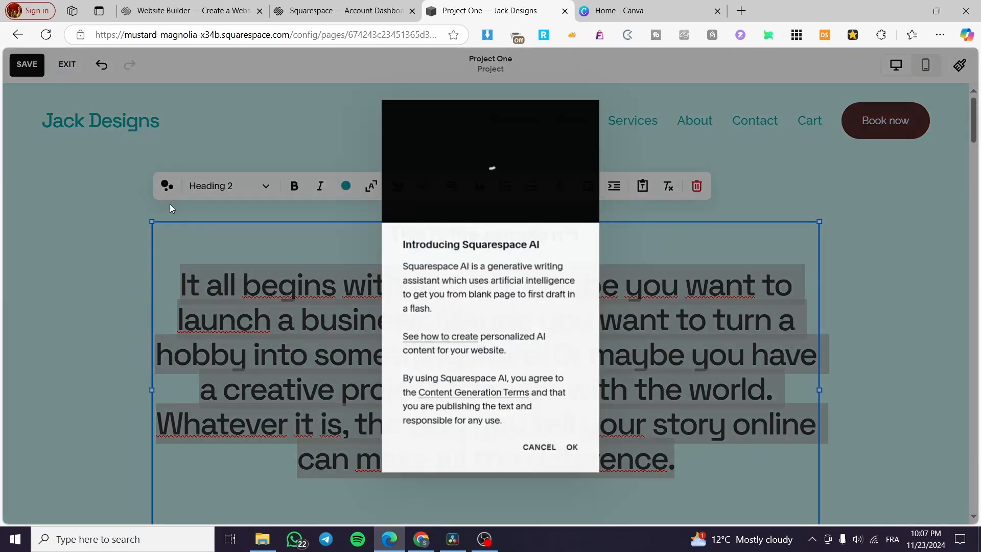
click(538, 447)
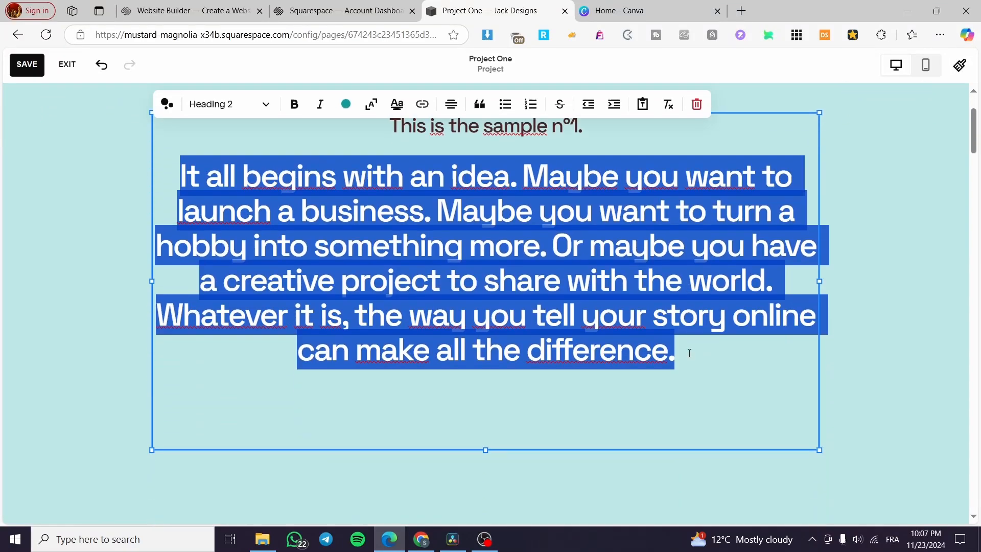
Delete the sixth, fifth and third images from Project One's gallery, and select the second remaining image
scroll(550, 365, down, 10)
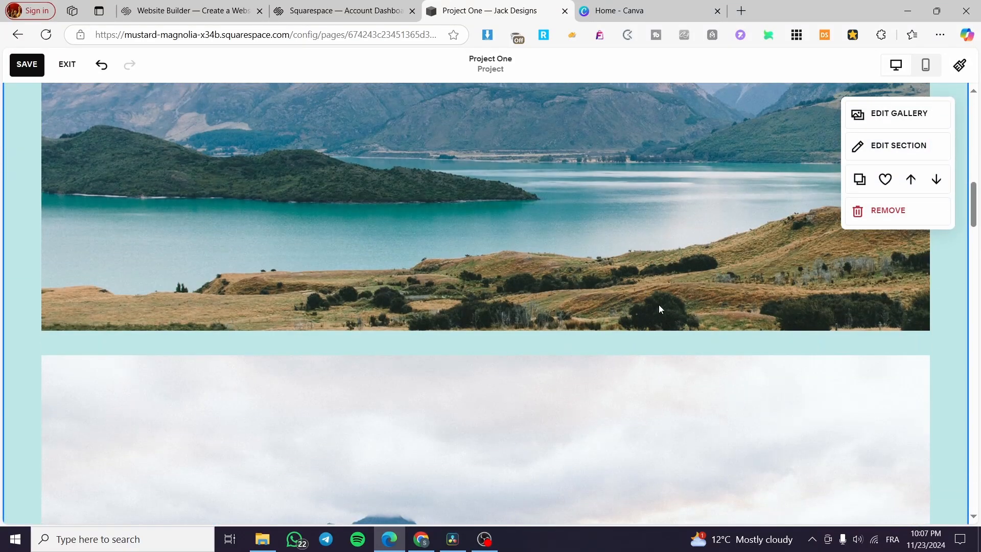
scroll(658, 307, up, 4)
click(899, 113)
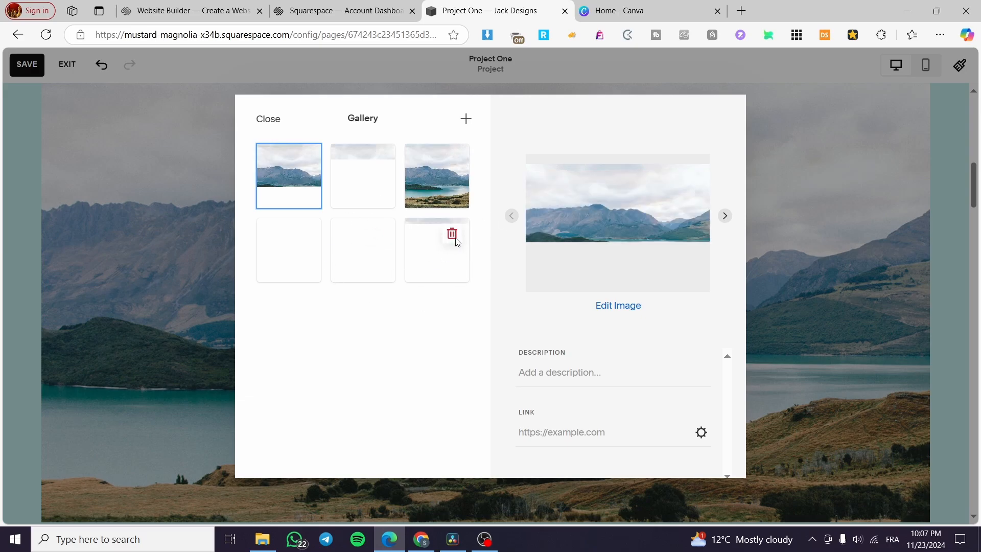
click(452, 235)
click(571, 318)
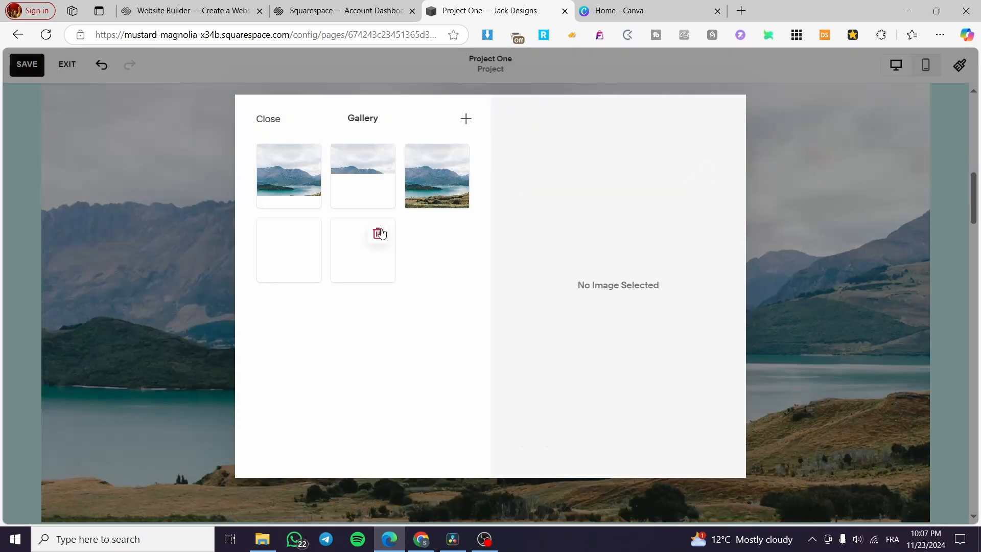
click(378, 234)
click(567, 318)
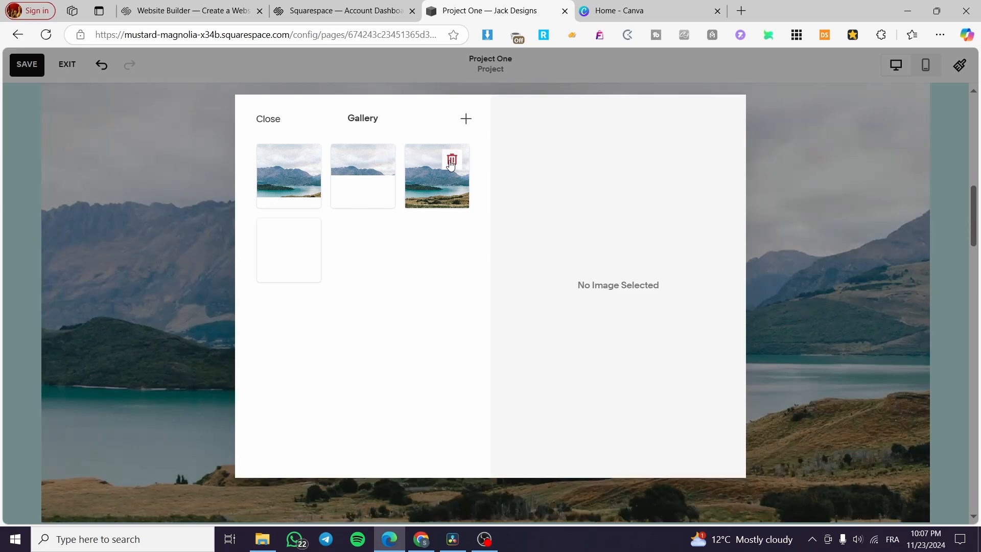
click(449, 157)
click(549, 314)
click(355, 174)
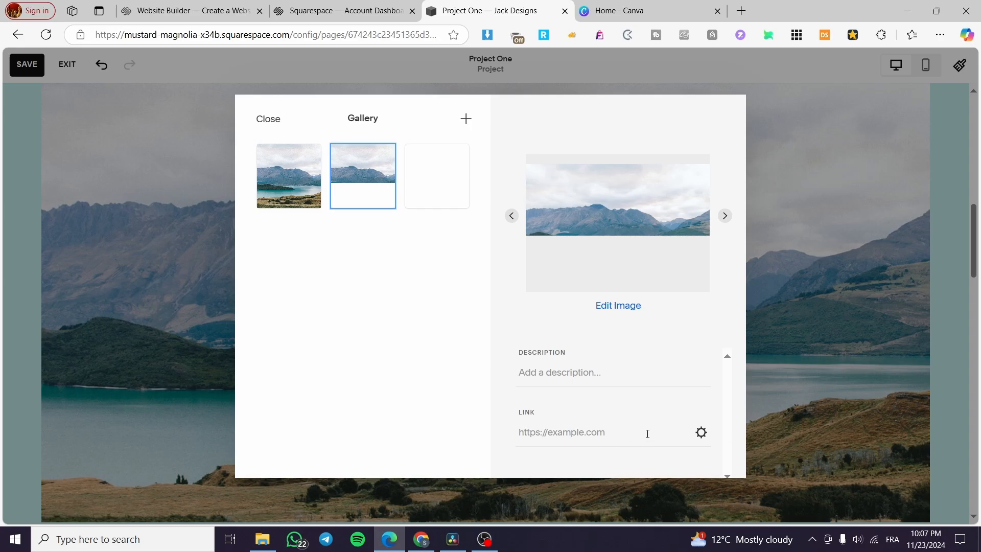
Close Project One's gallery editor and review the remaining gallery images down to the site footer
click(806, 161)
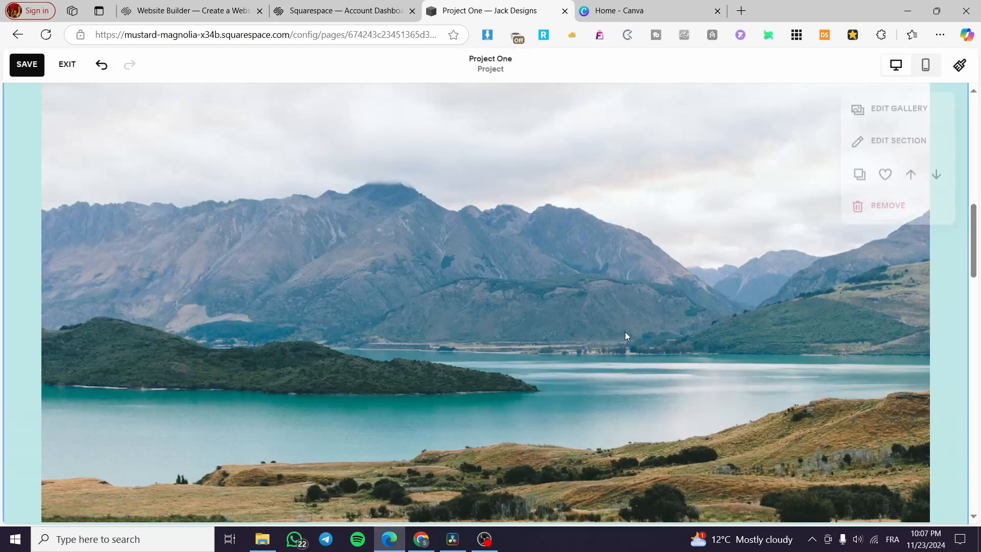
scroll(743, 343, down, 5)
scroll(715, 345, up, 2)
scroll(511, 367, down, 4)
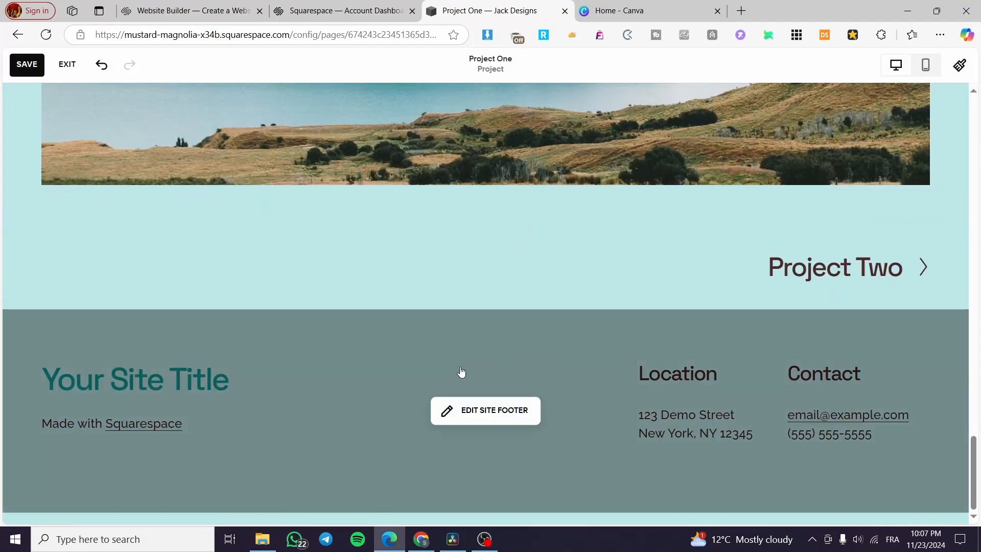
scroll(460, 357, up, 20)
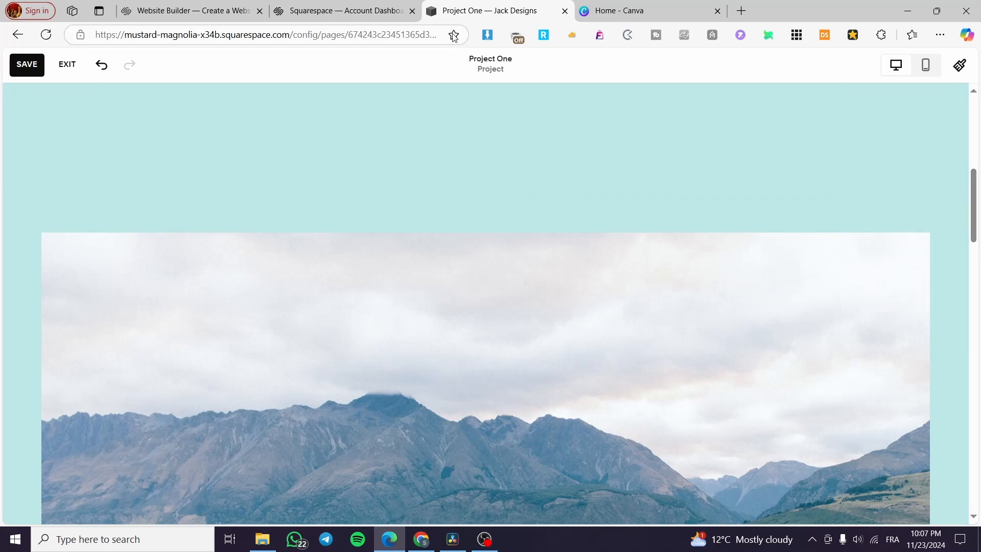
mouse_move(499, 221)
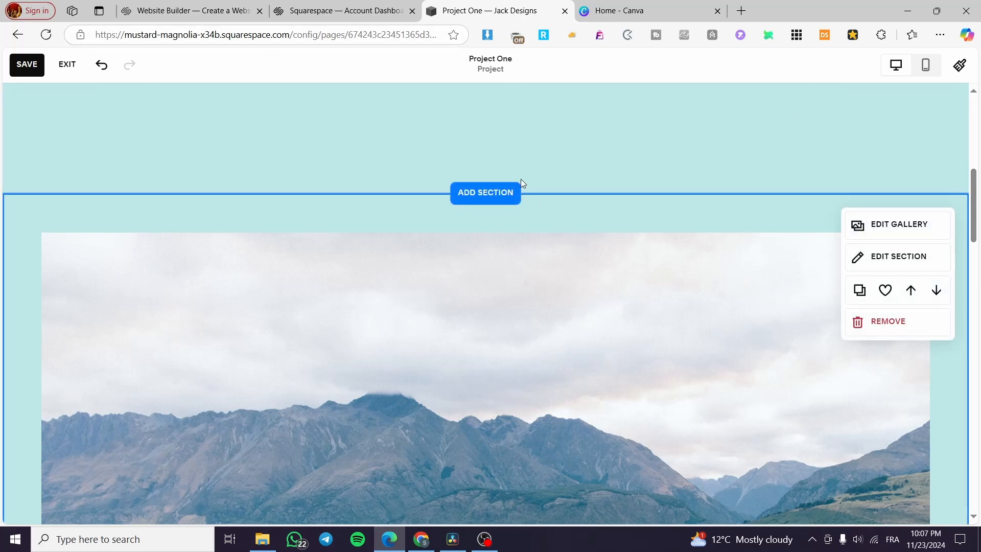
Look at the Squarespace account dashboard, and return to the intro text at the beginning of Project One
click(322, 7)
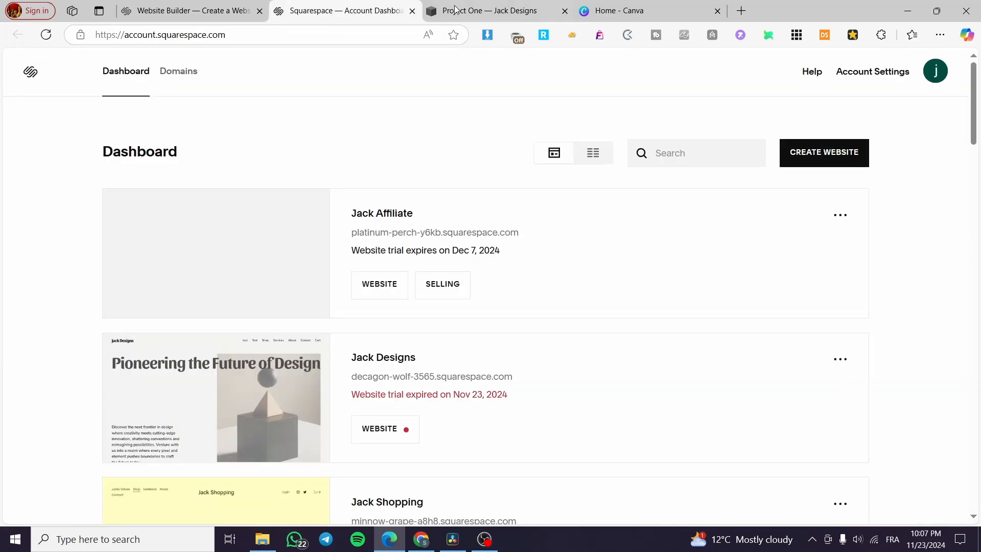
click(503, 8)
mouse_move(627, 407)
scroll(628, 408, up, 8)
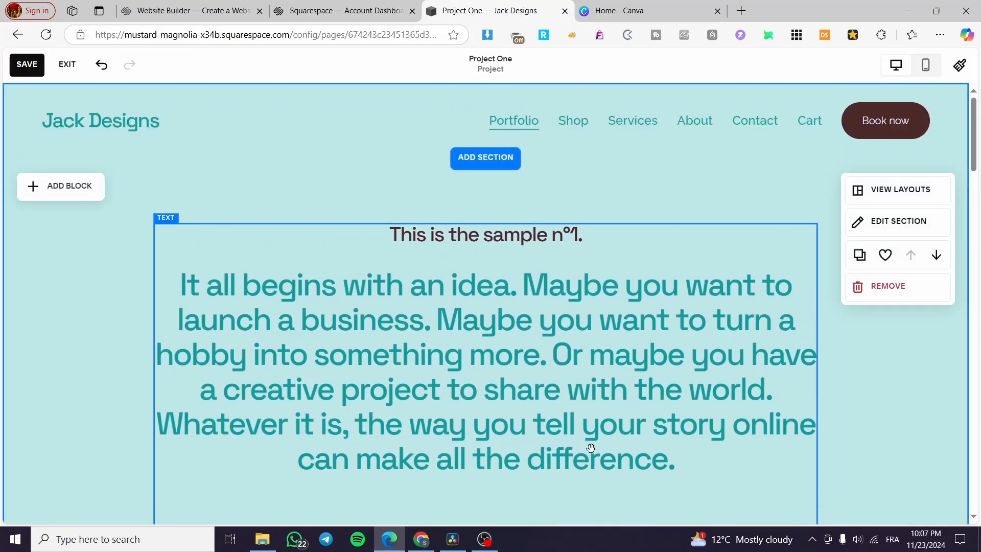